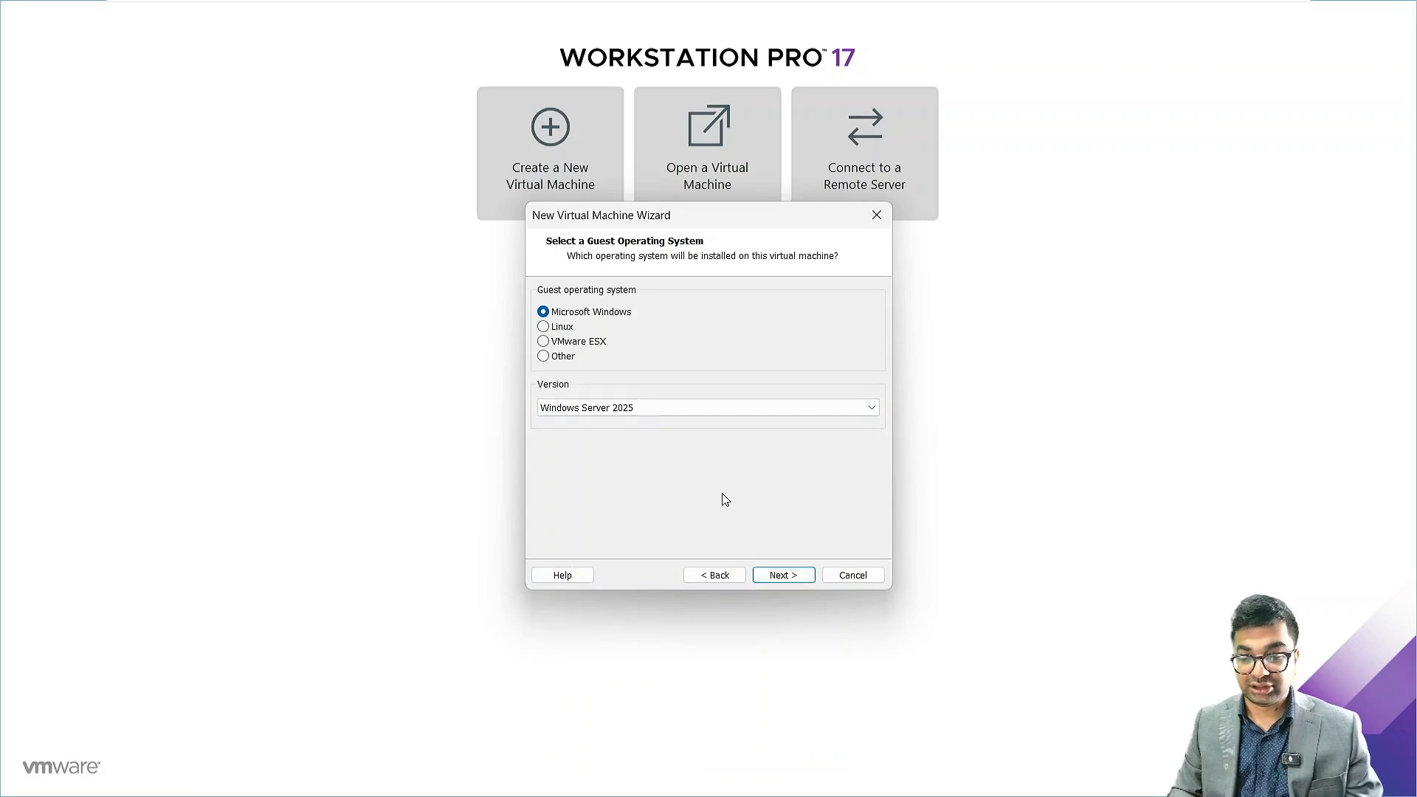
Accept Windows Server 2025 as the guest operating system and name the virtual machine NITAADDS02
{"action": "left_click", "coordinate": [783, 575]}
{"action": "type", "text": "NITA"}
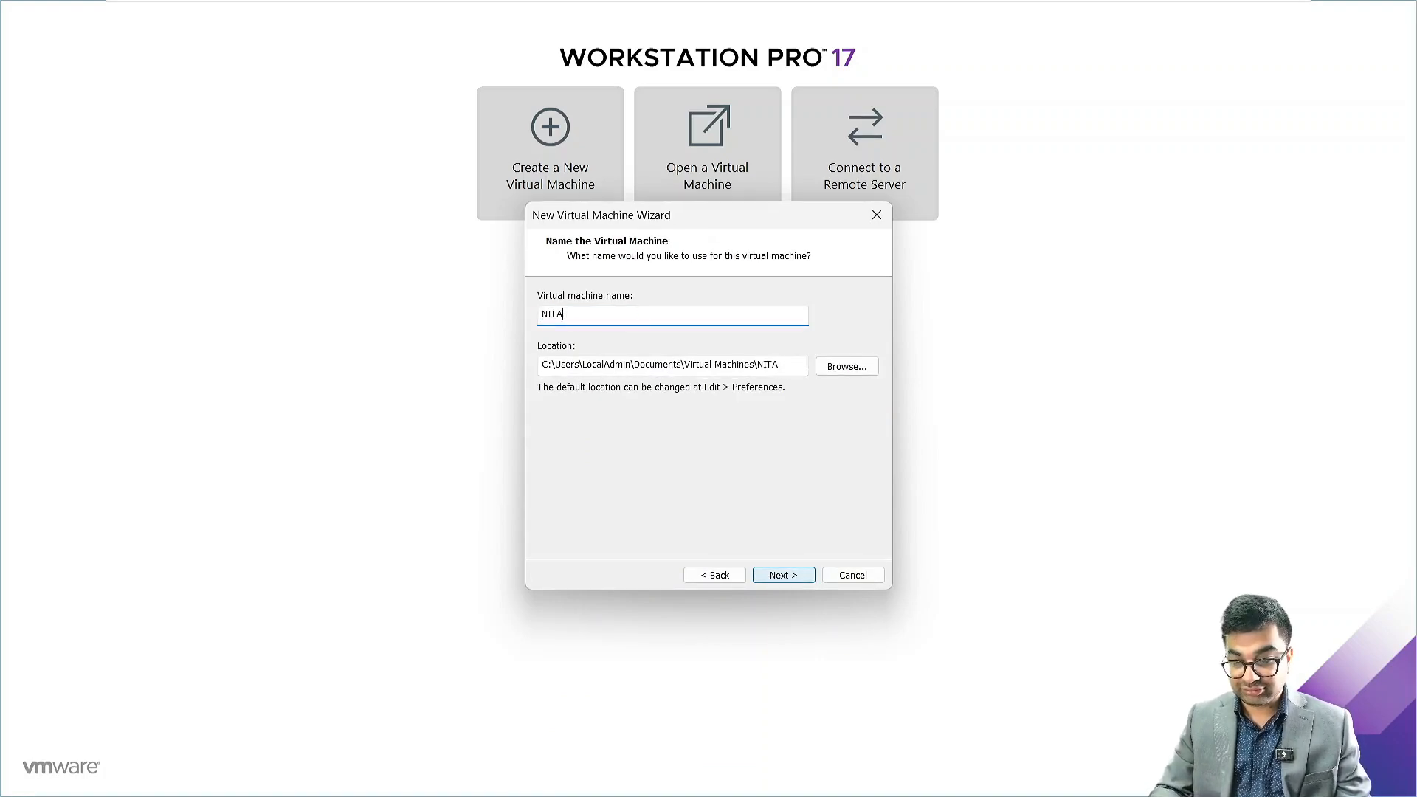
{"action": "type", "text": "ADDS02"}
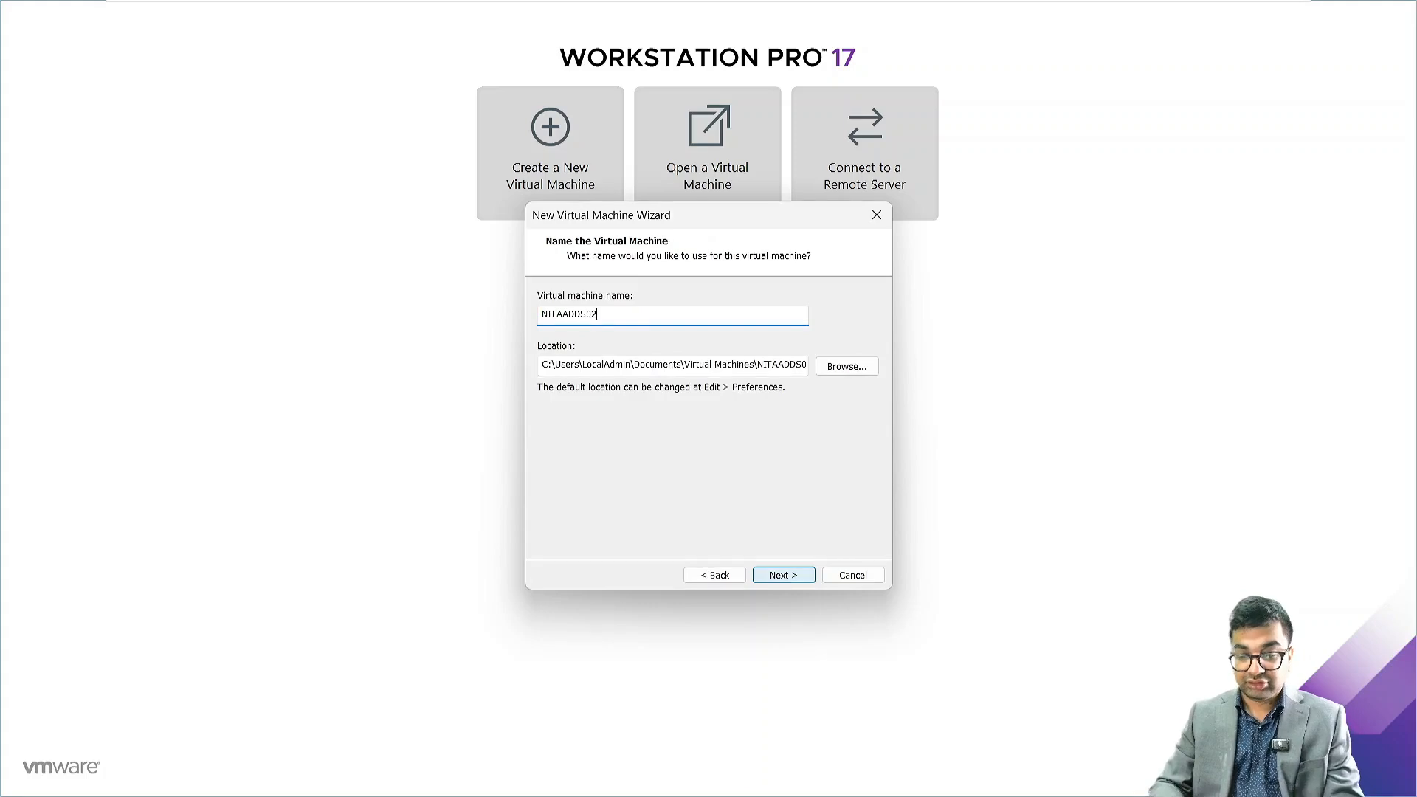
Store the virtual machine in a new folder named NITADDS02 inside Documents\Exchange Labs
{"action": "left_click", "coordinate": [848, 367]}
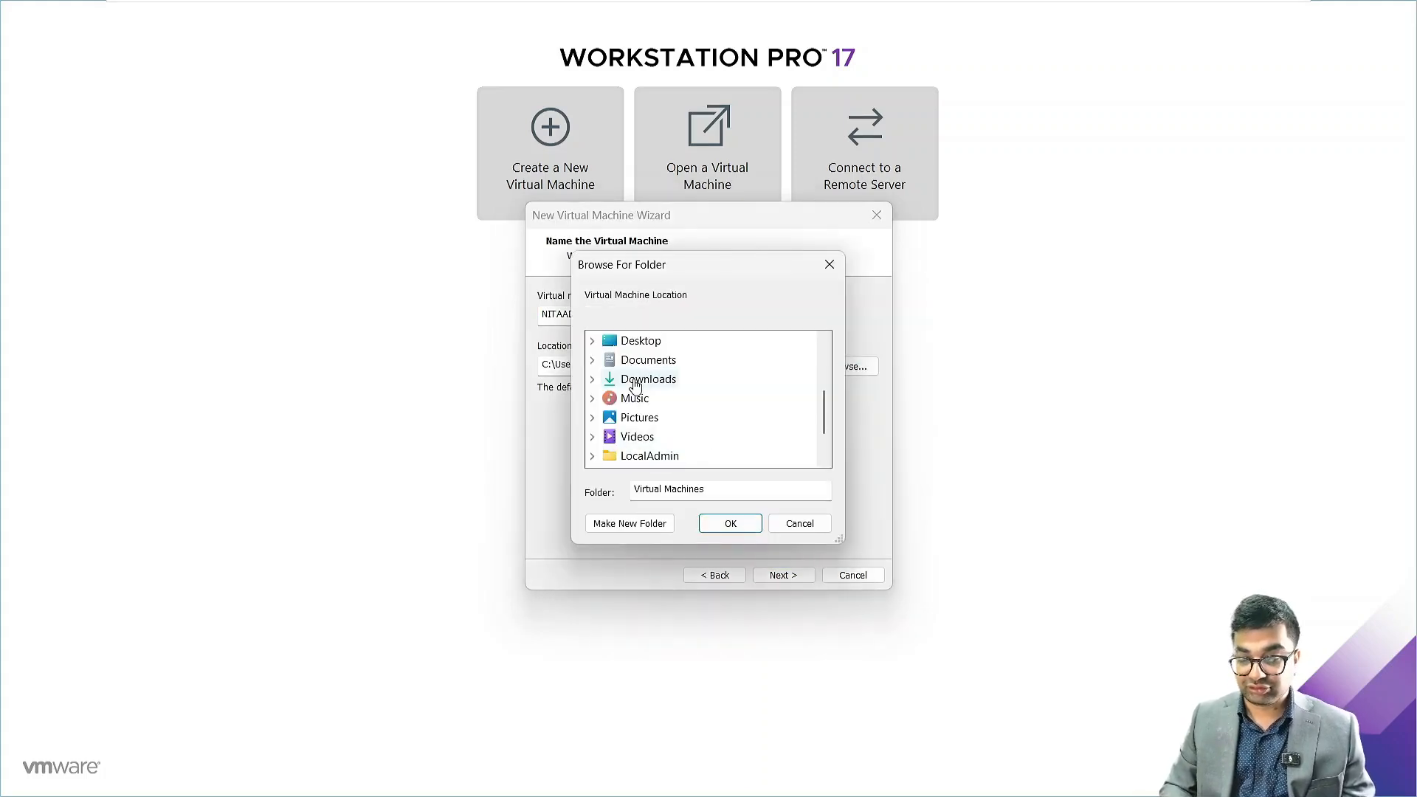
{"action": "scroll", "coordinate": [634, 380], "scroll_direction": "down", "scroll_amount": 1}
{"action": "scroll", "coordinate": [633, 378], "scroll_direction": "up", "scroll_amount": 5}
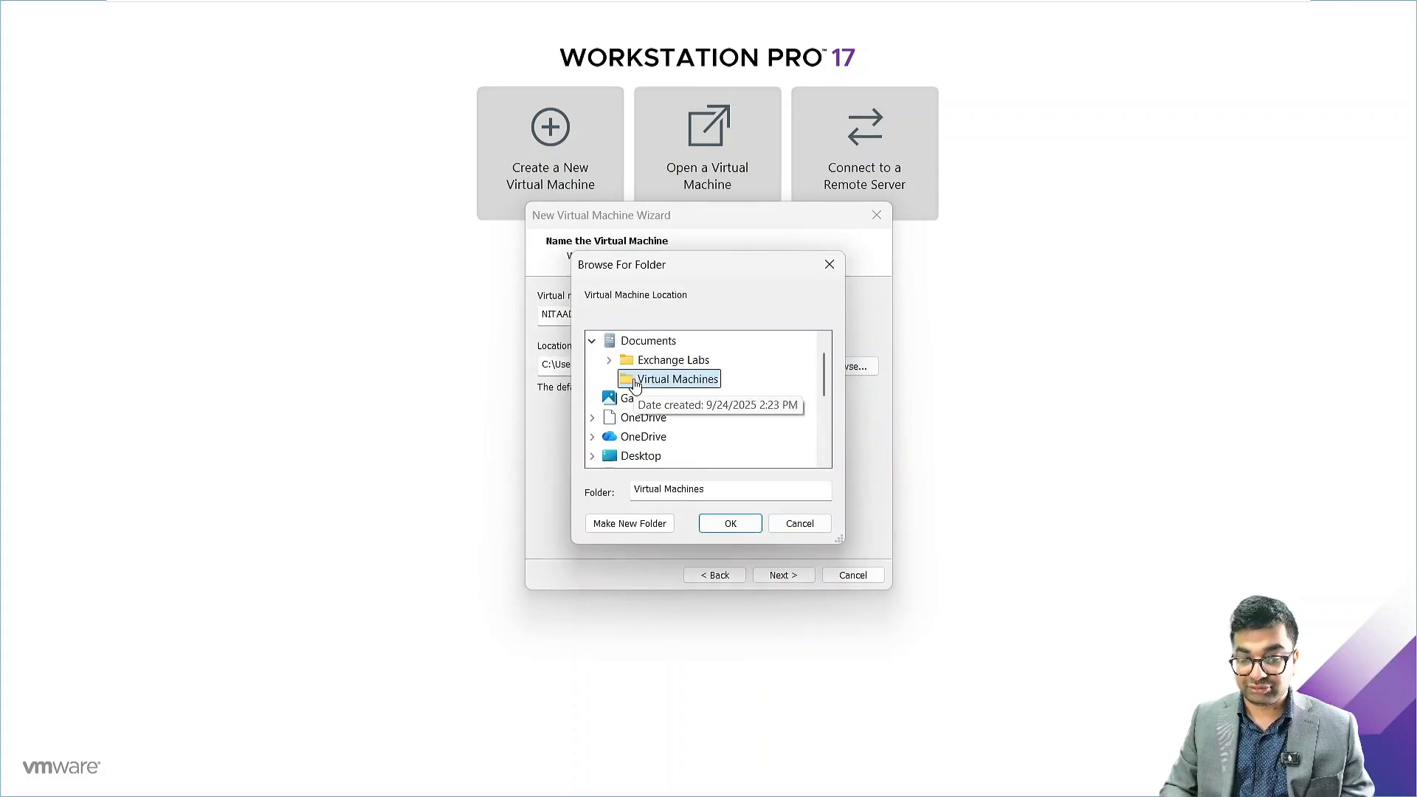
{"action": "double_click", "coordinate": [662, 359]}
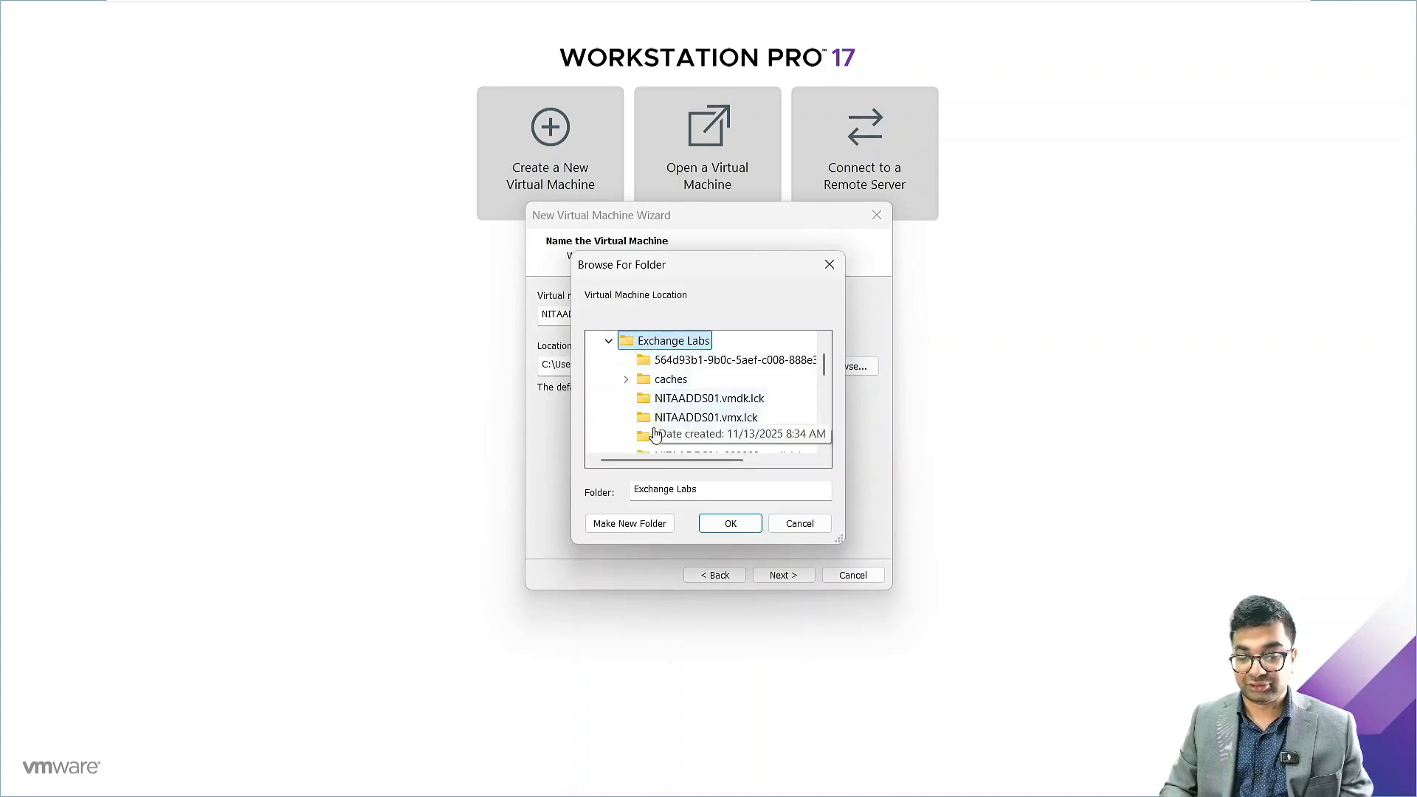
{"action": "left_click", "coordinate": [616, 523]}
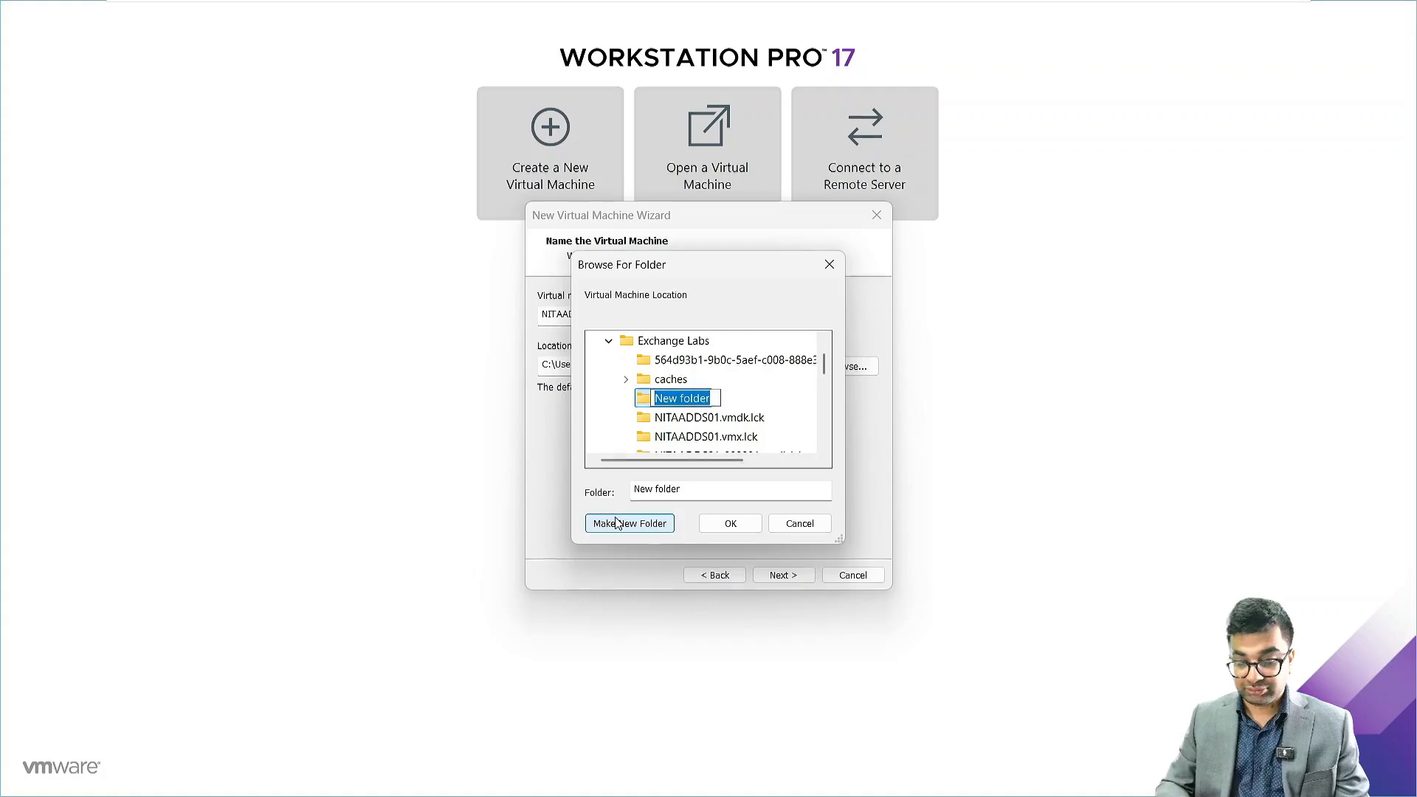
{"action": "type", "text": "NITADDS02"}
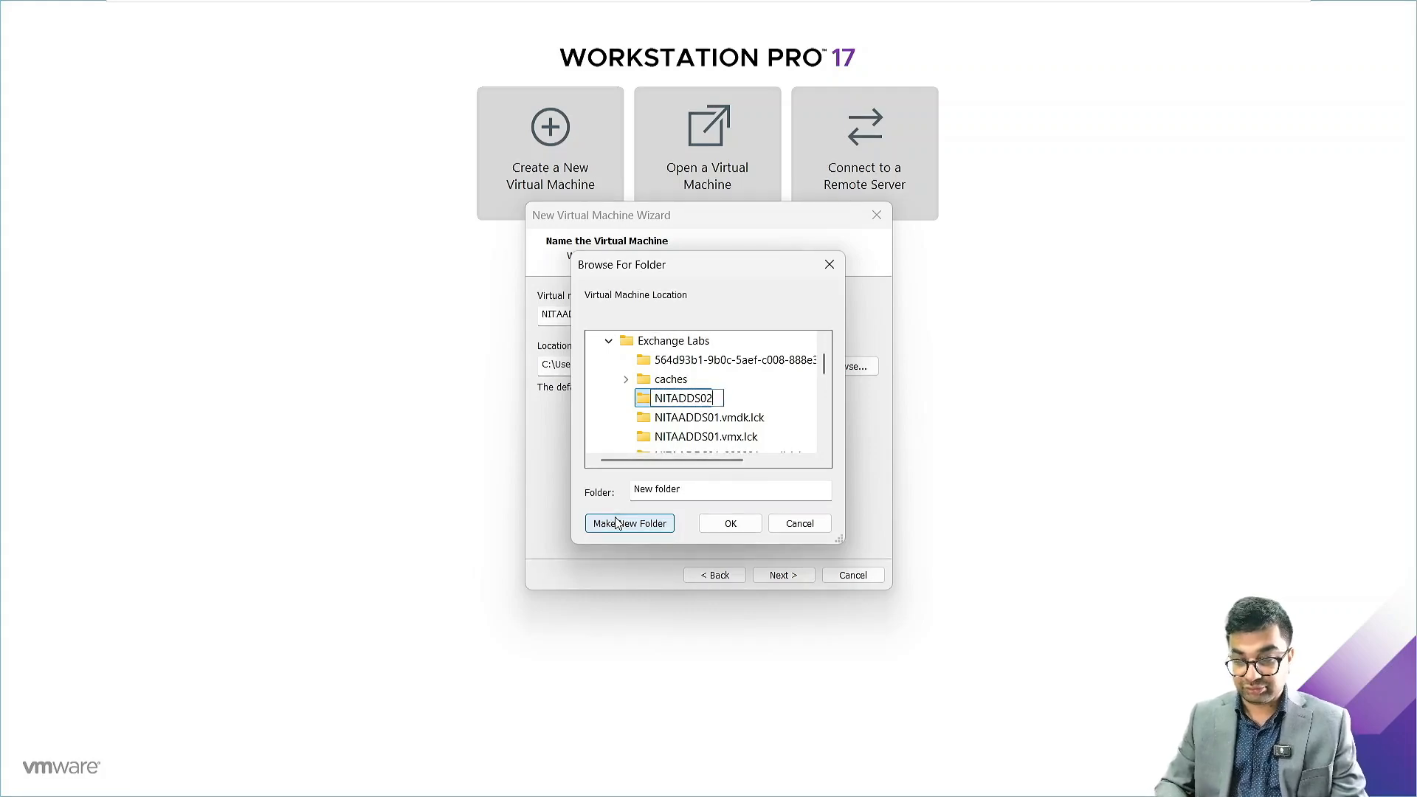
{"action": "key", "text": "Return"}
{"action": "key", "text": "Return"}
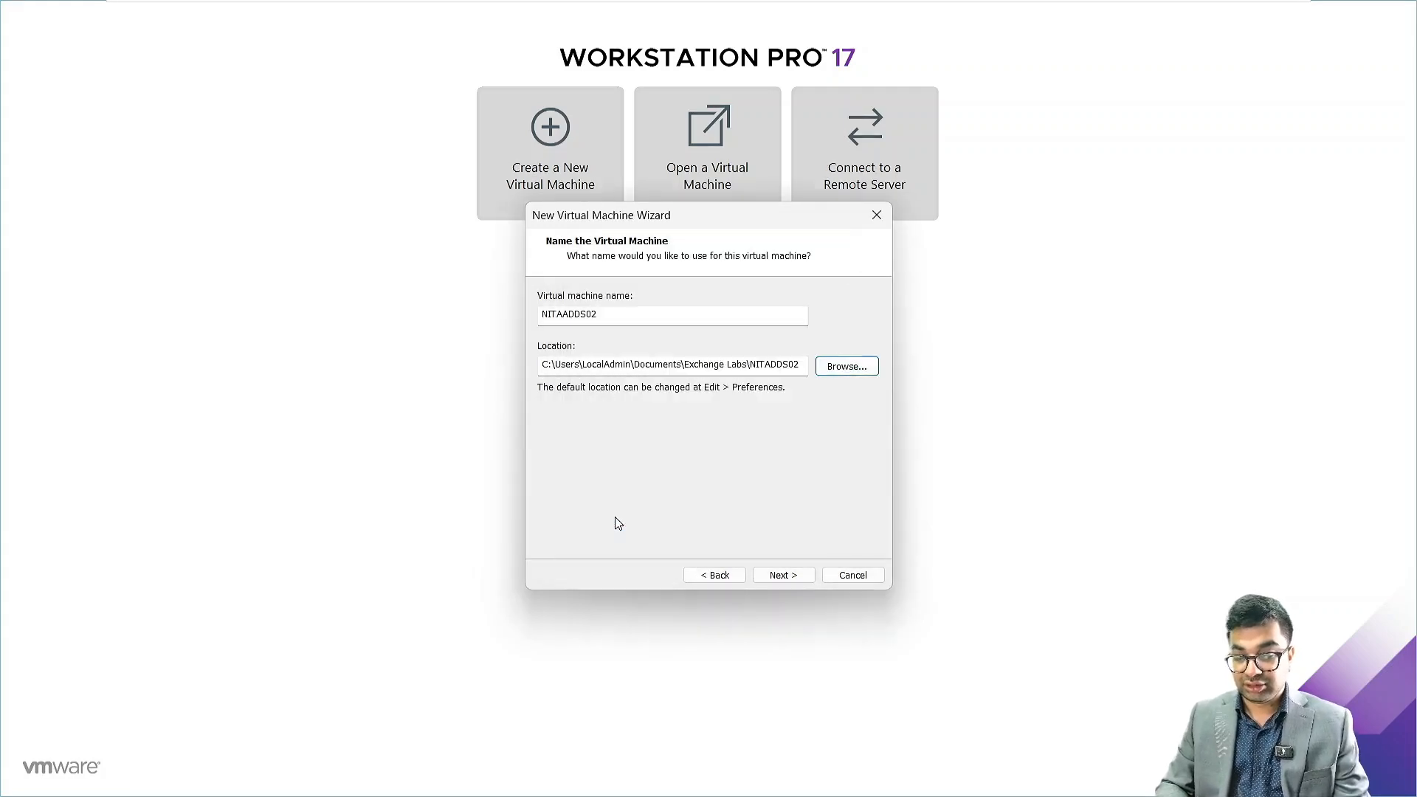
{"action": "left_click", "coordinate": [776, 574]}
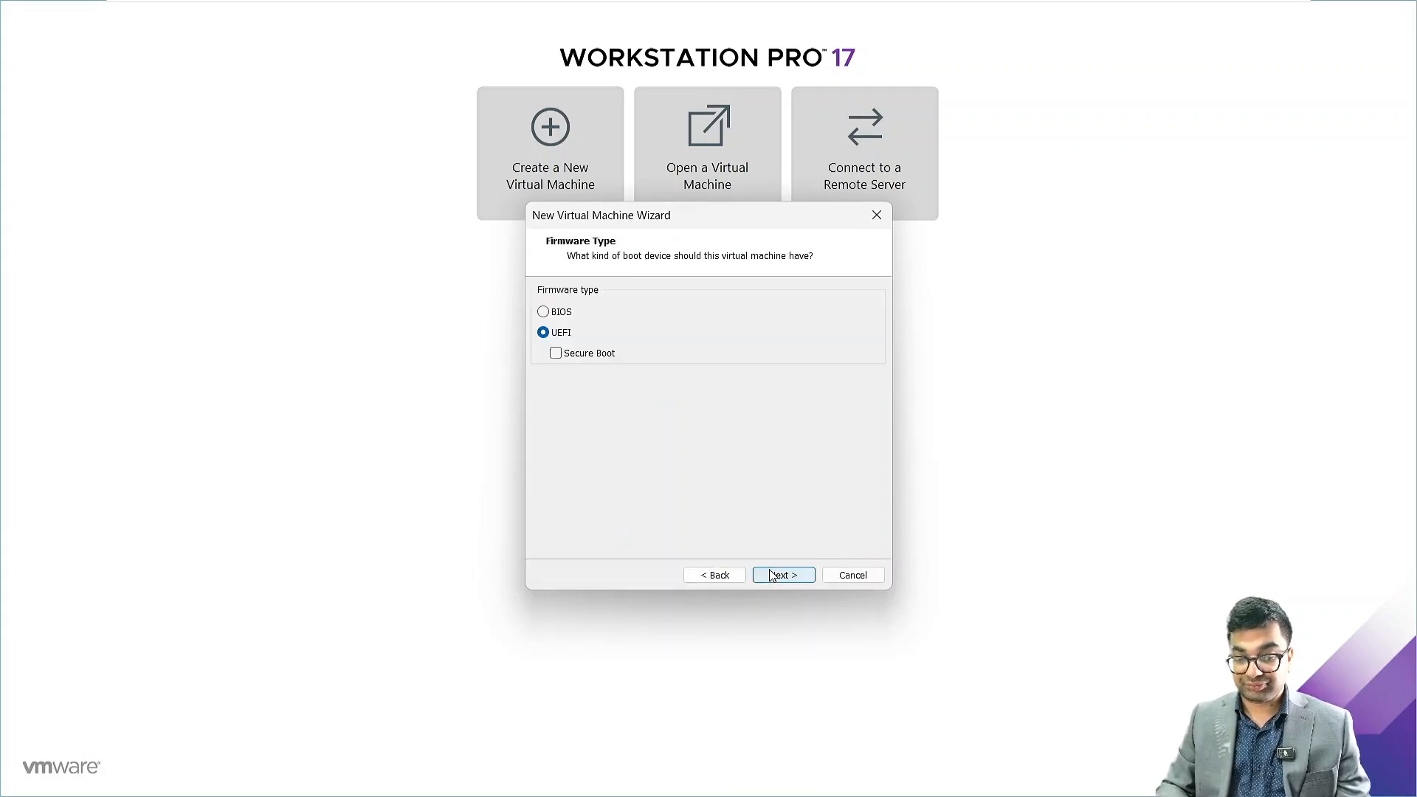
Choose BIOS as the firmware type and keep one processor with one core
{"action": "left_click", "coordinate": [554, 316]}
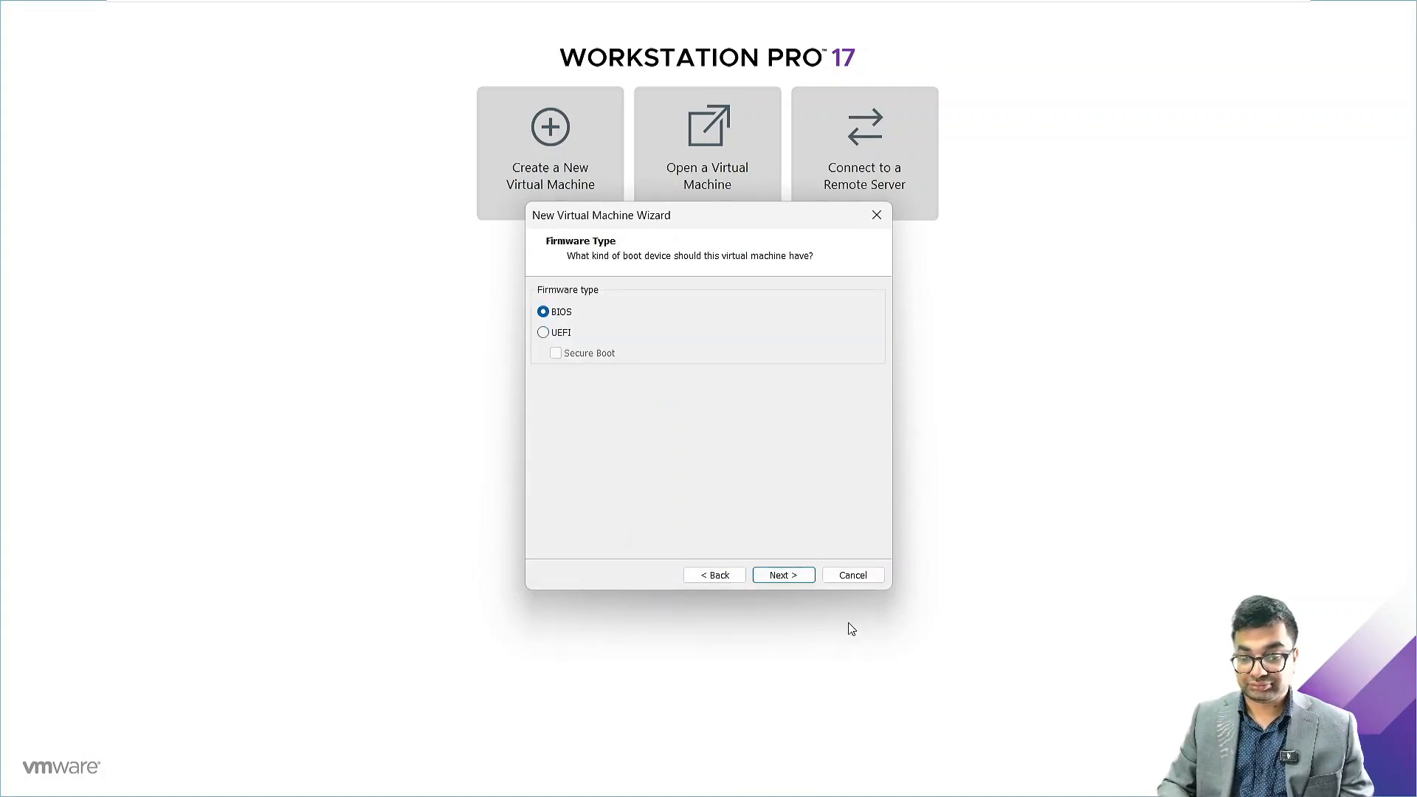
{"action": "left_click", "coordinate": [772, 574]}
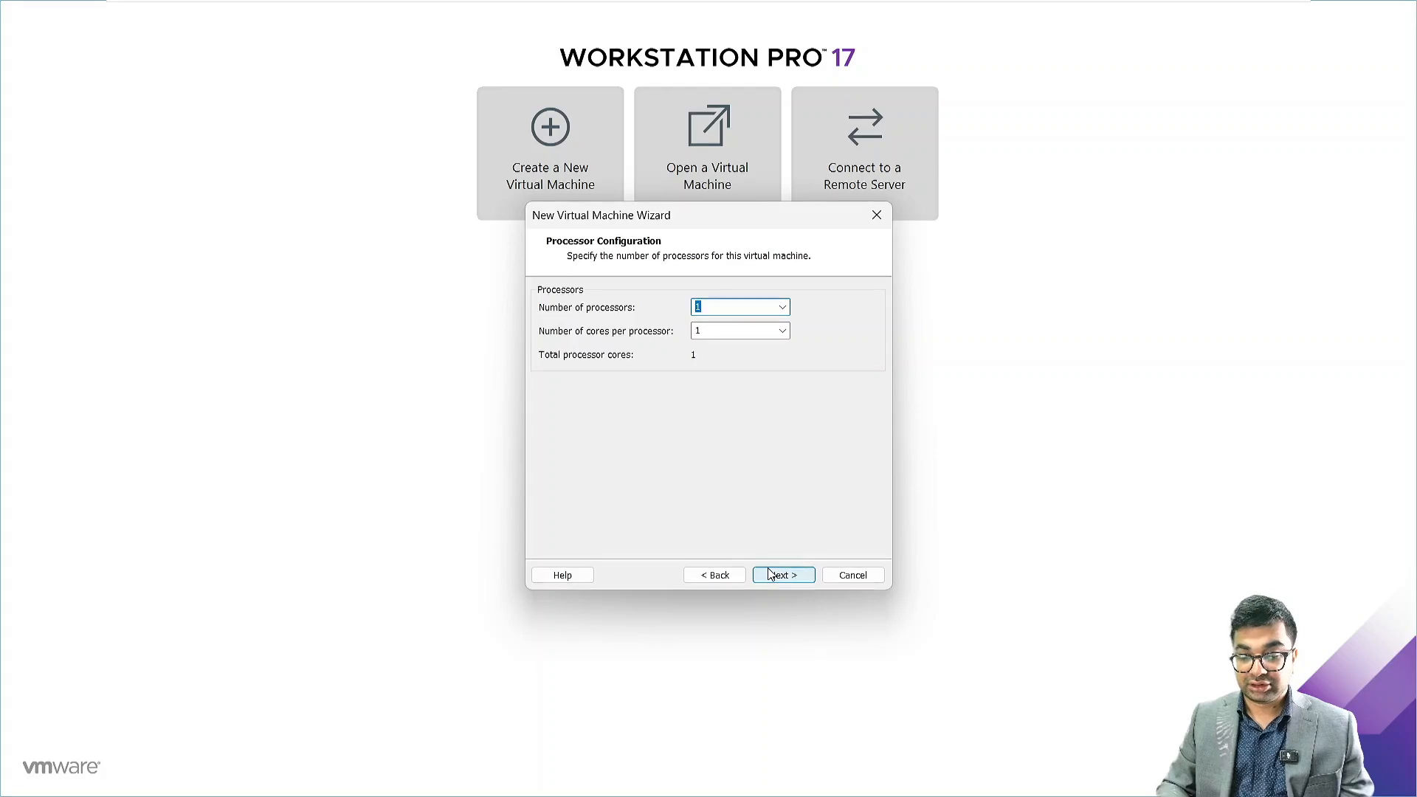
{"action": "left_click", "coordinate": [771, 574]}
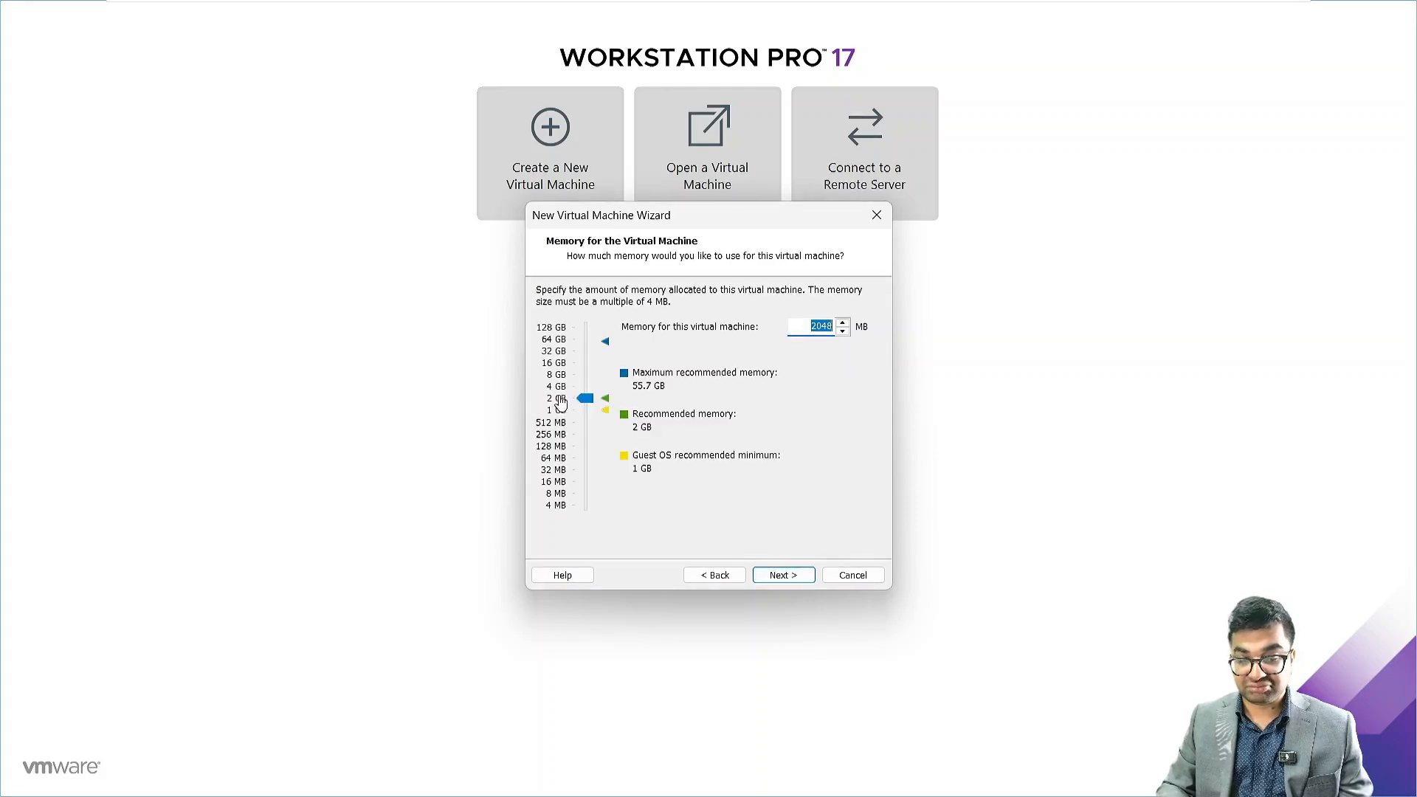
Allocate 4096 MB of memory and accept the default network type and LSI Logic SAS controller
{"action": "left_click_drag", "start_coordinate": [586, 398], "coordinate": [585, 386]}
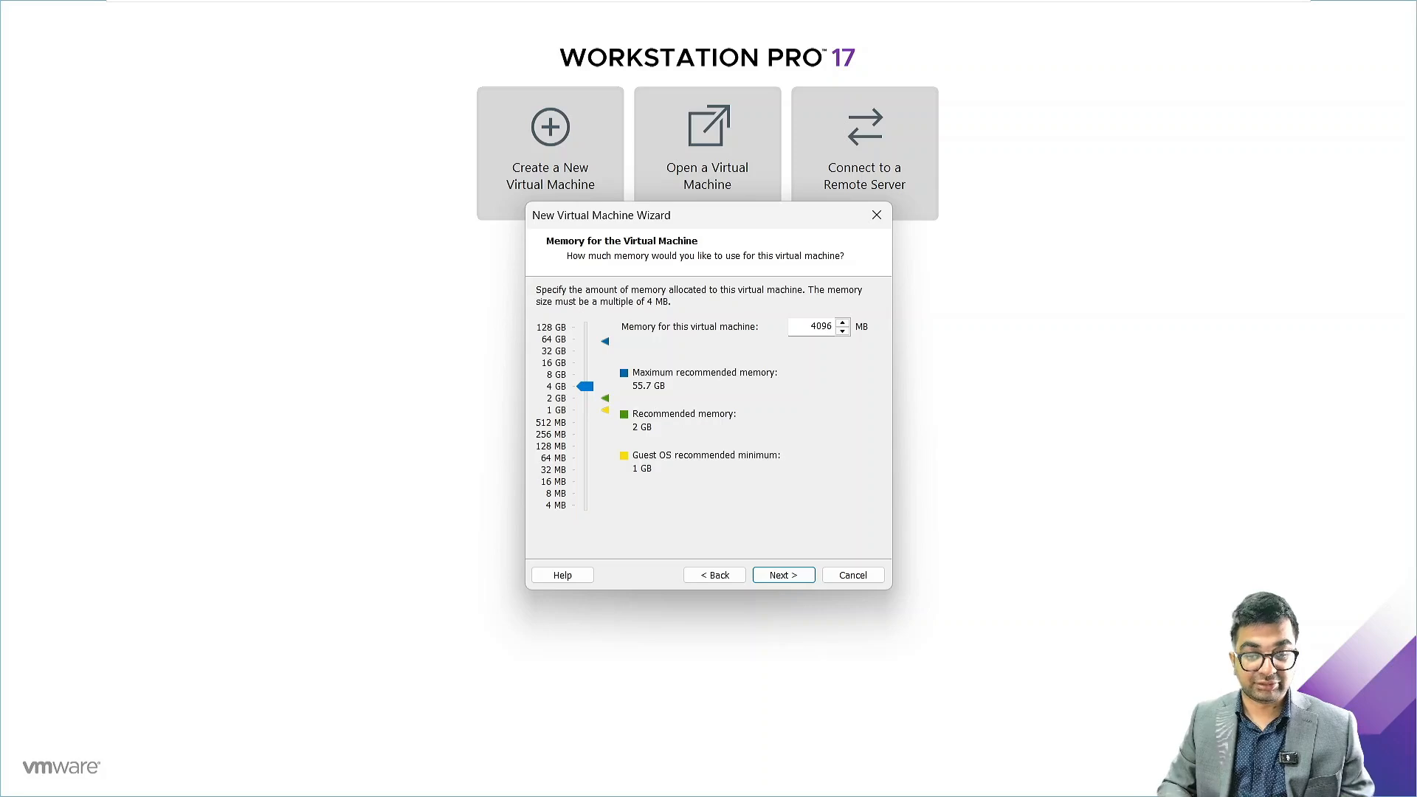
{"action": "left_click", "coordinate": [790, 578]}
{"action": "left_click", "coordinate": [789, 577]}
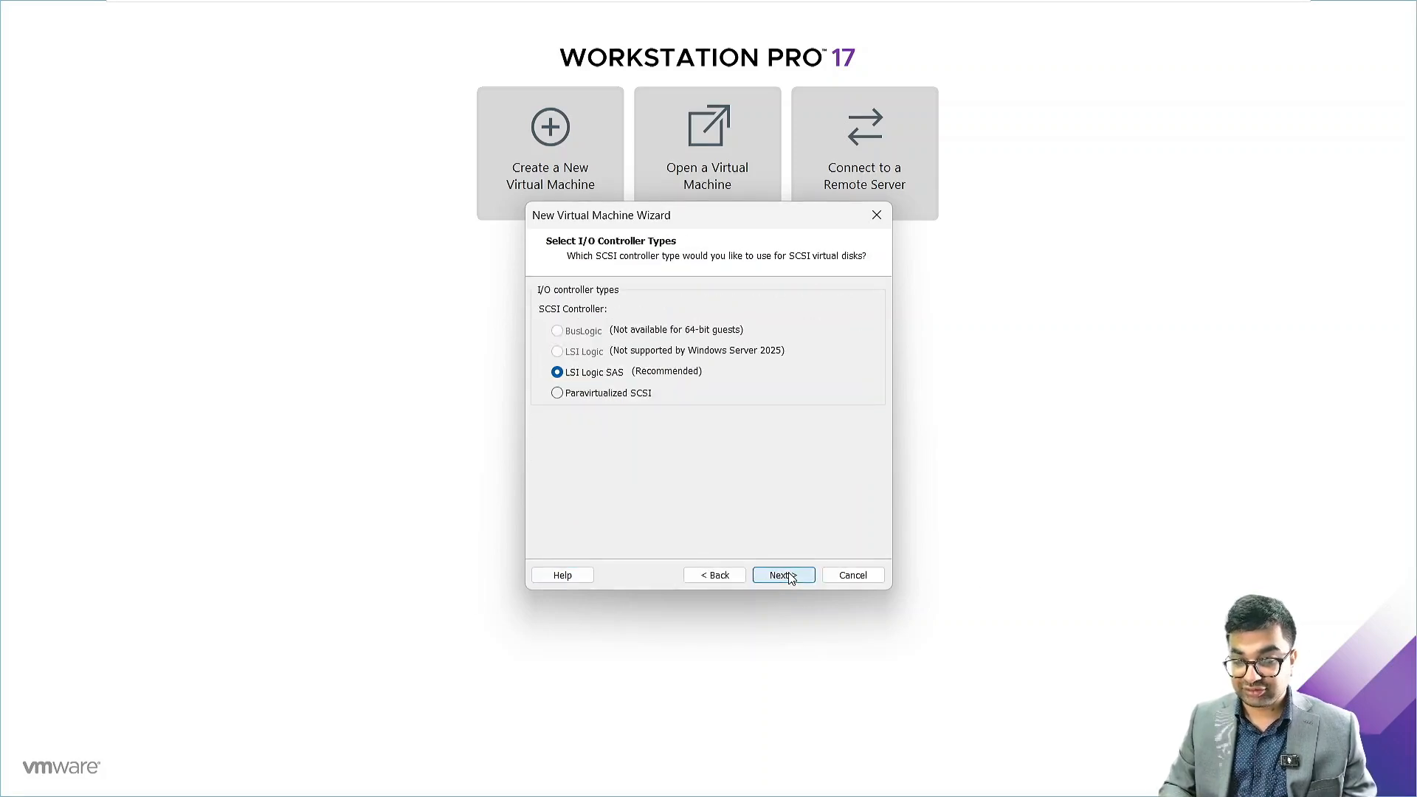
{"action": "left_click", "coordinate": [782, 575]}
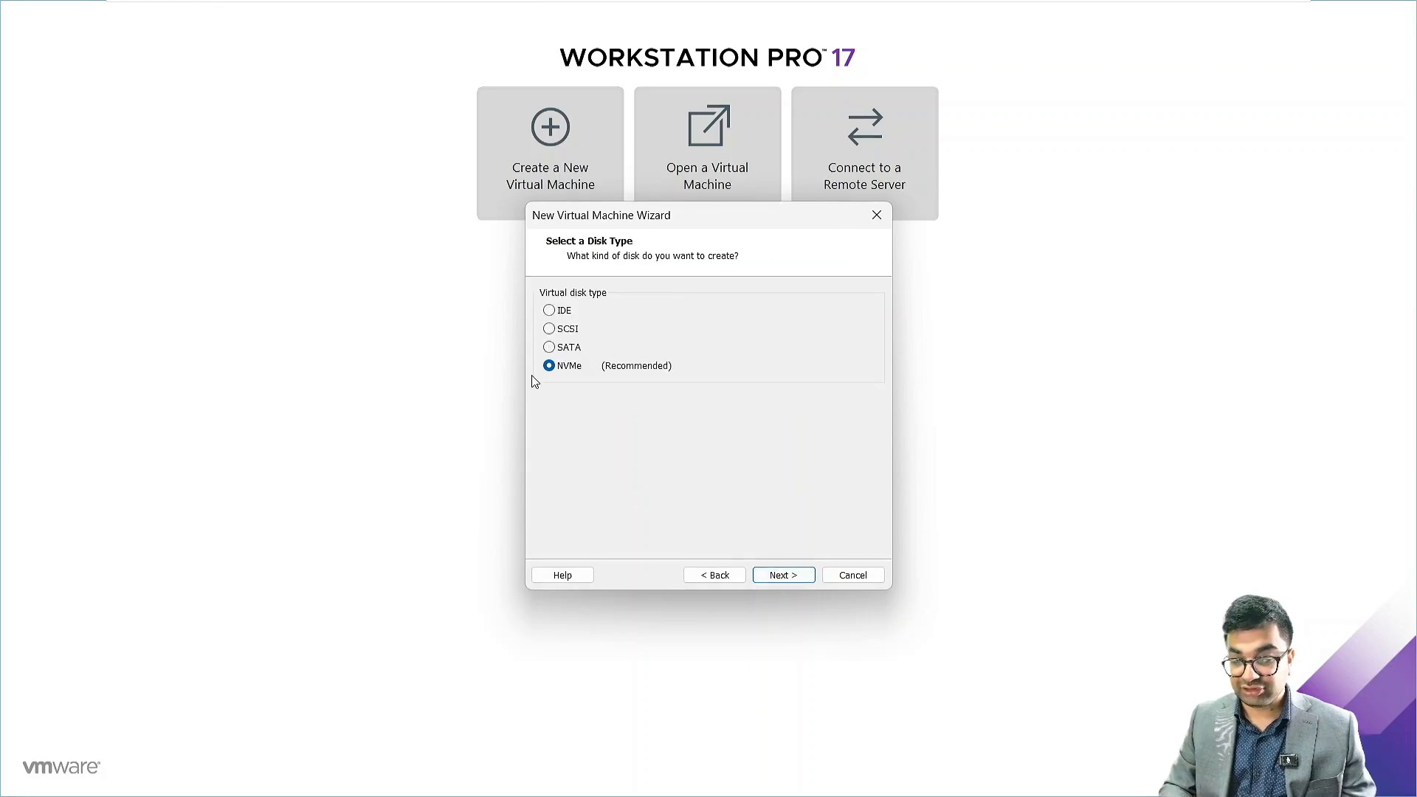
Select SCSI as the virtual disk type and accept the default disk choice
{"action": "left_click", "coordinate": [551, 330]}
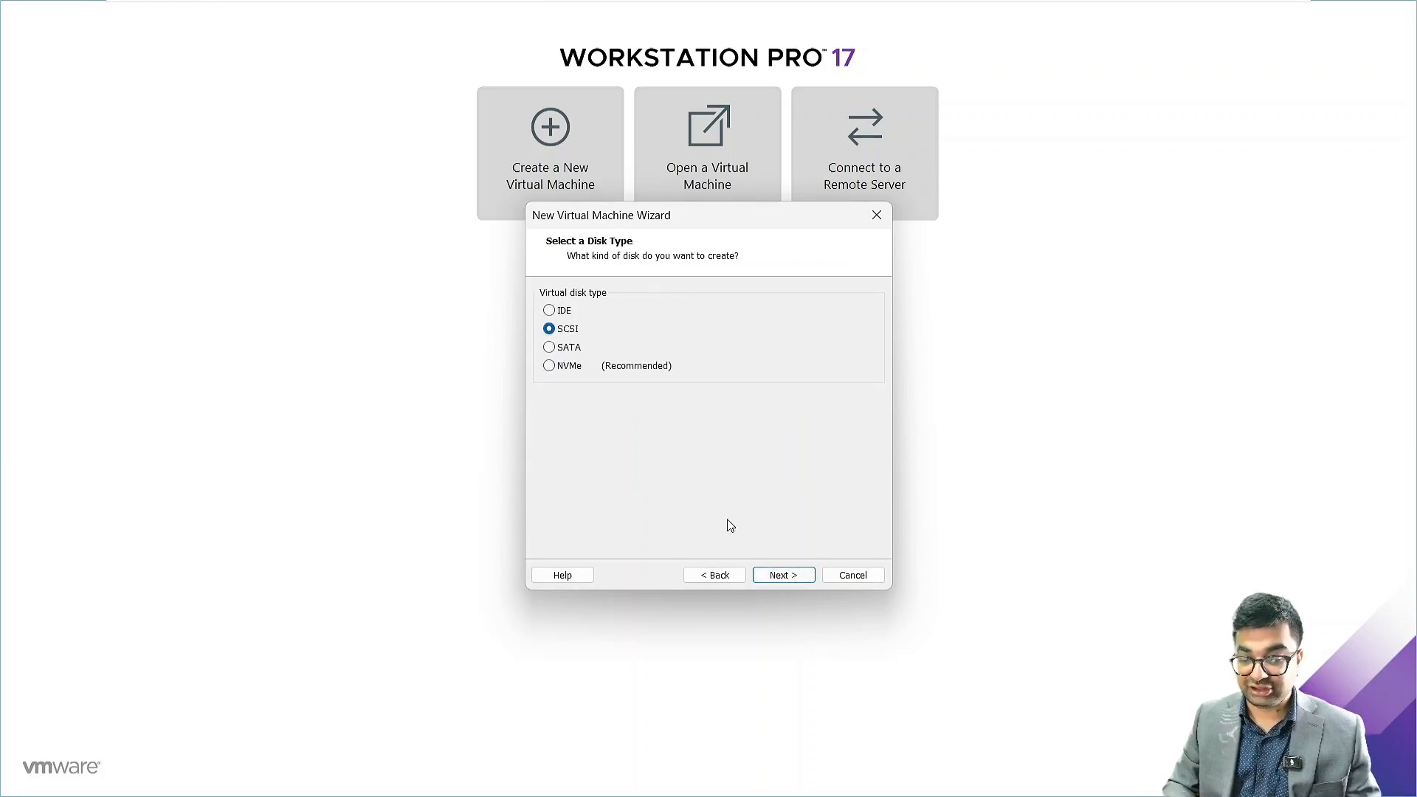
{"action": "left_click", "coordinate": [797, 577]}
{"action": "left_click", "coordinate": [799, 575]}
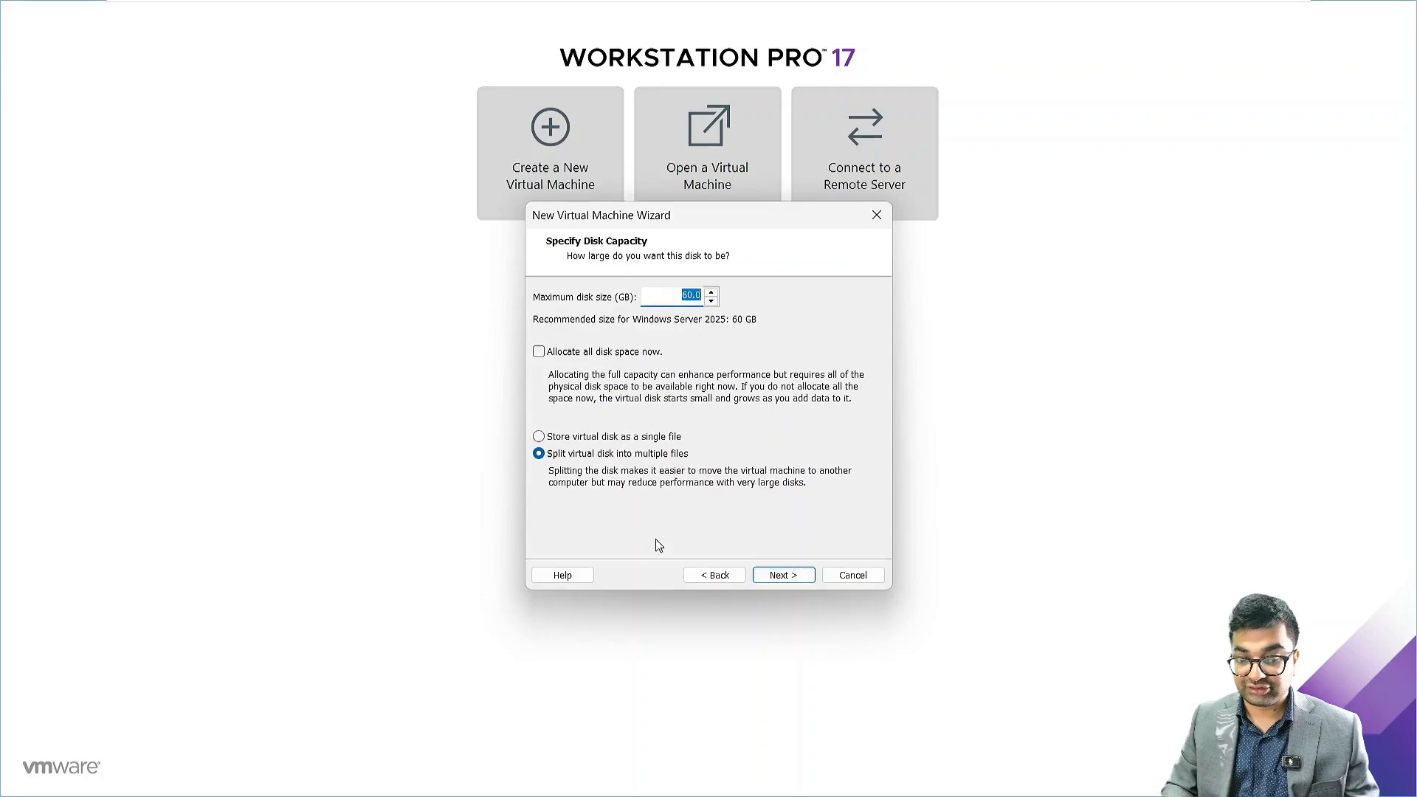
Store the virtual disk as a single 100 GB file, keep the default disk file name and finish creating the virtual machine
{"action": "left_click", "coordinate": [565, 439]}
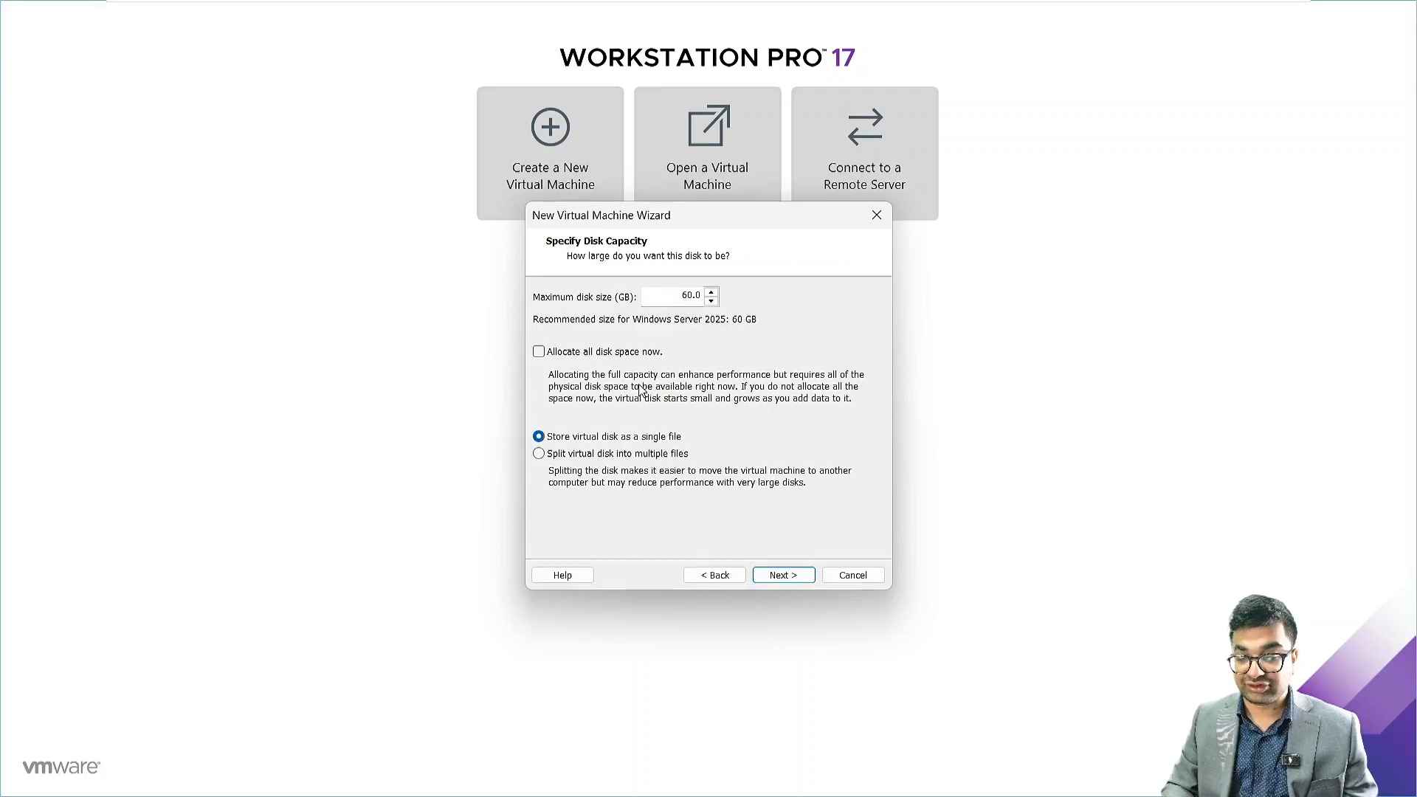
{"action": "left_click", "coordinate": [689, 295]}
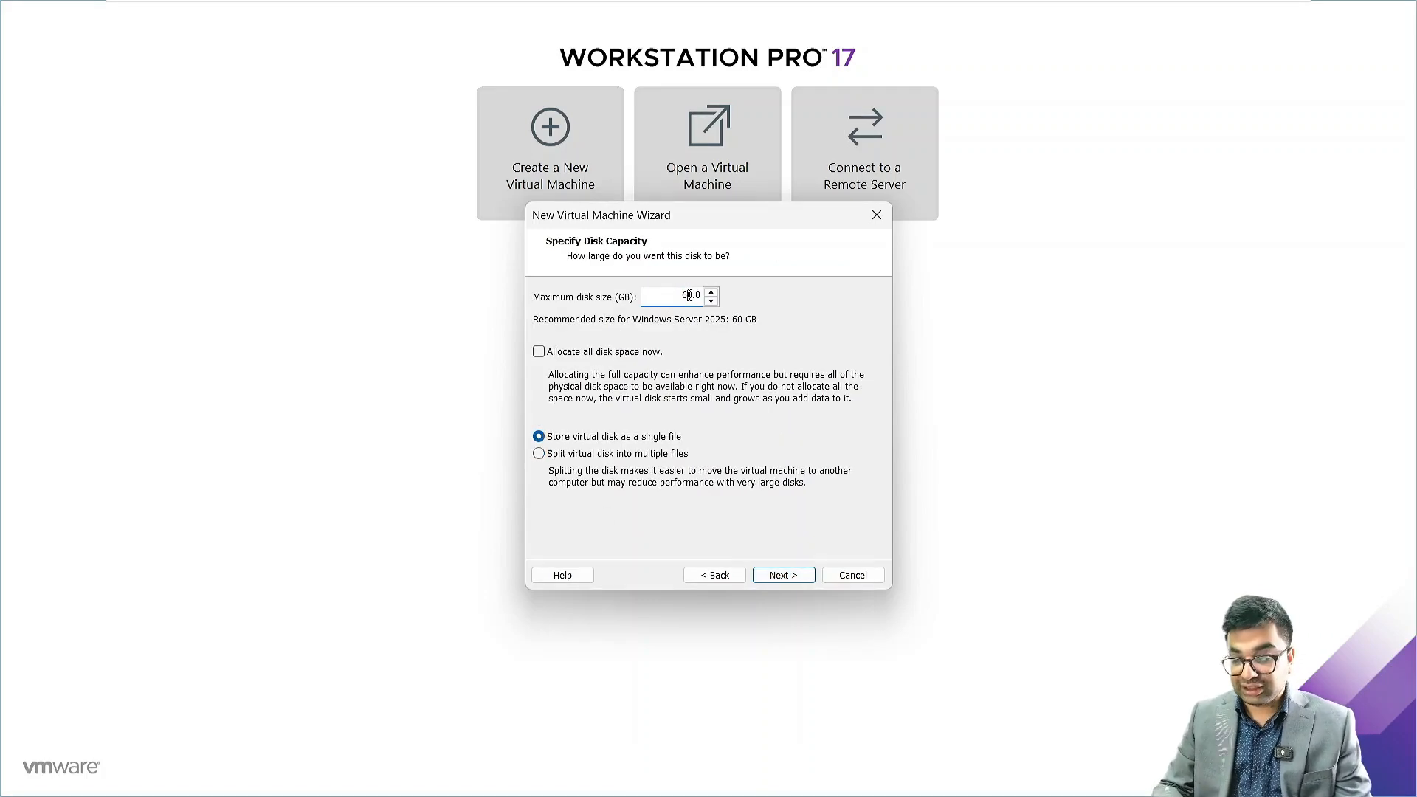
{"action": "key", "text": "BackSpace"}
{"action": "key", "text": "BackSpace"}
{"action": "type", "text": "100"}
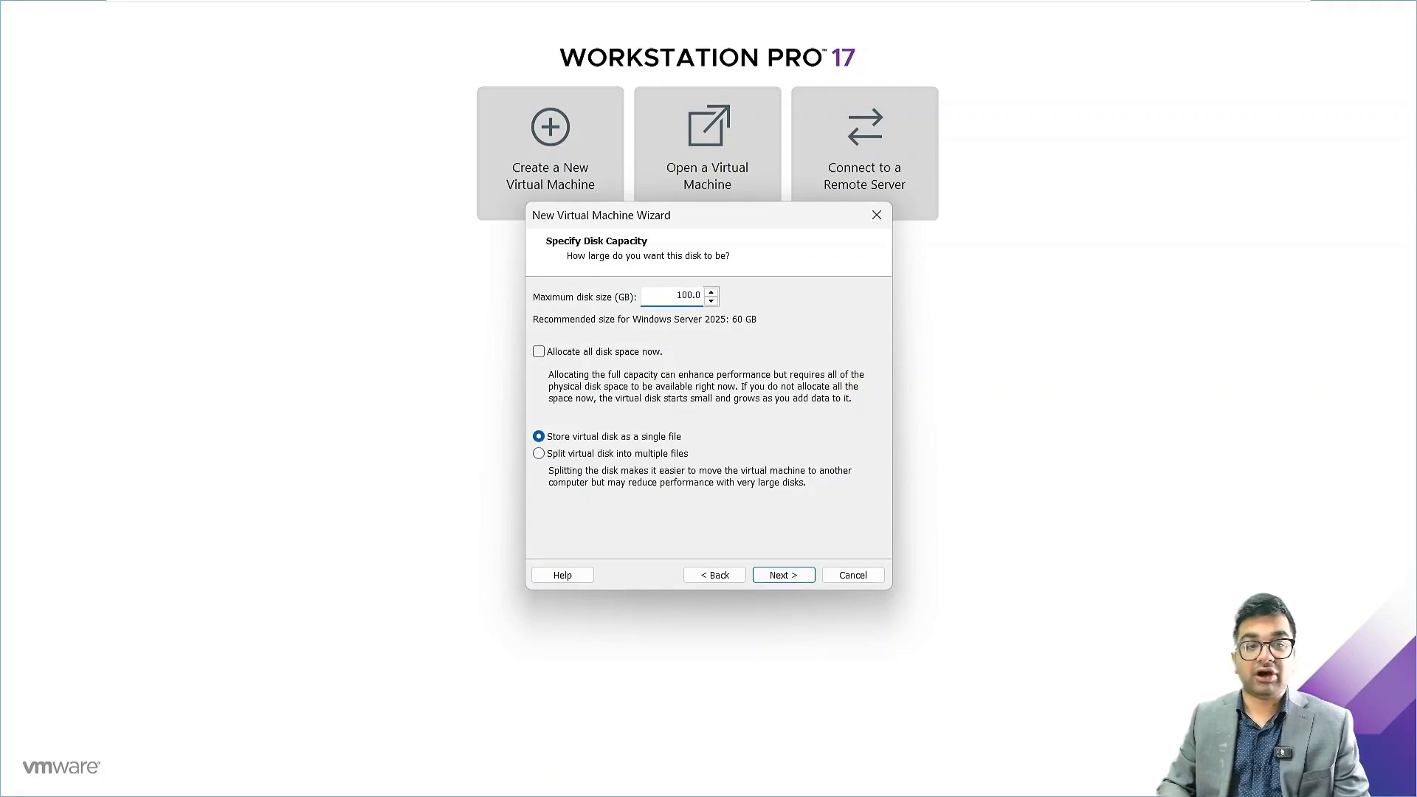
{"action": "left_click", "coordinate": [784, 580]}
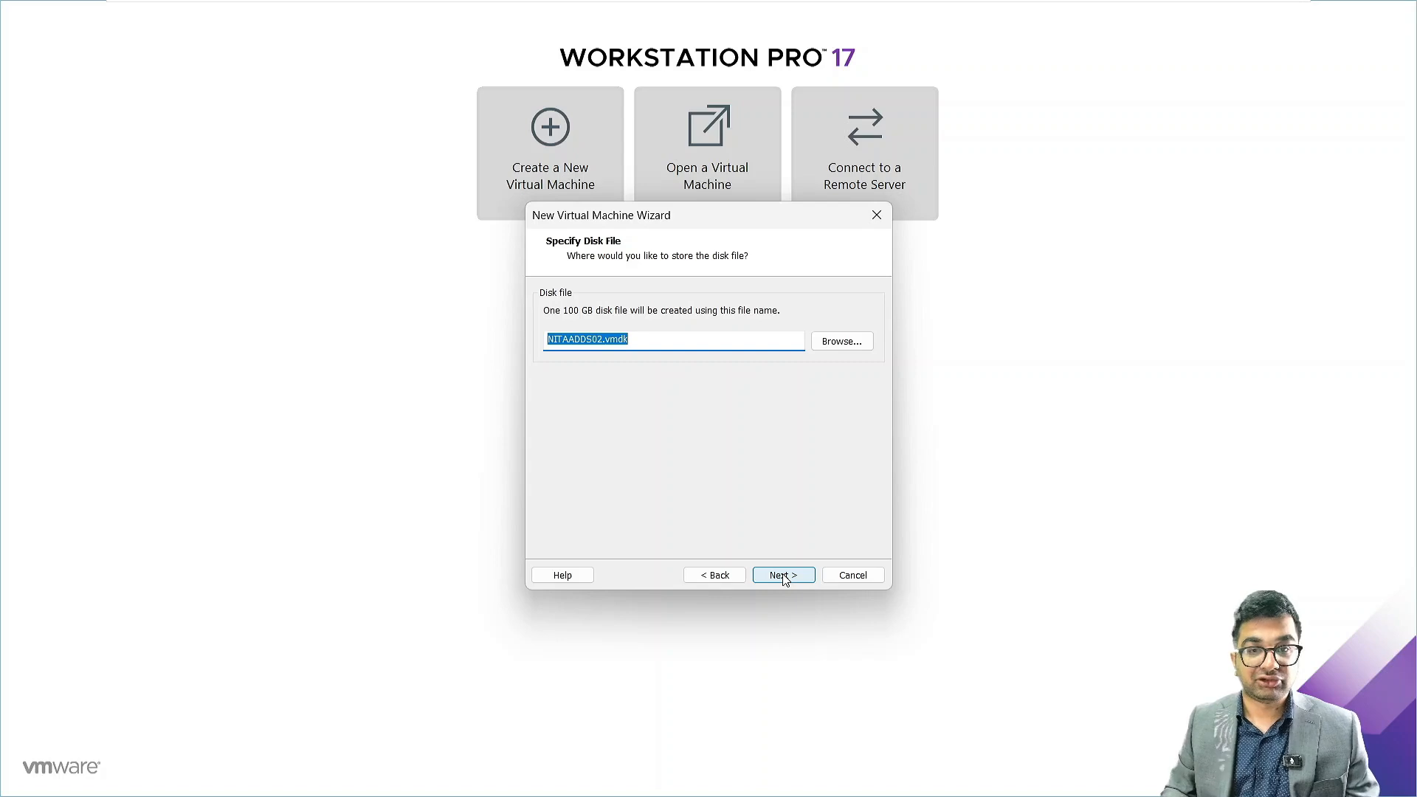
{"action": "left_click", "coordinate": [785, 580]}
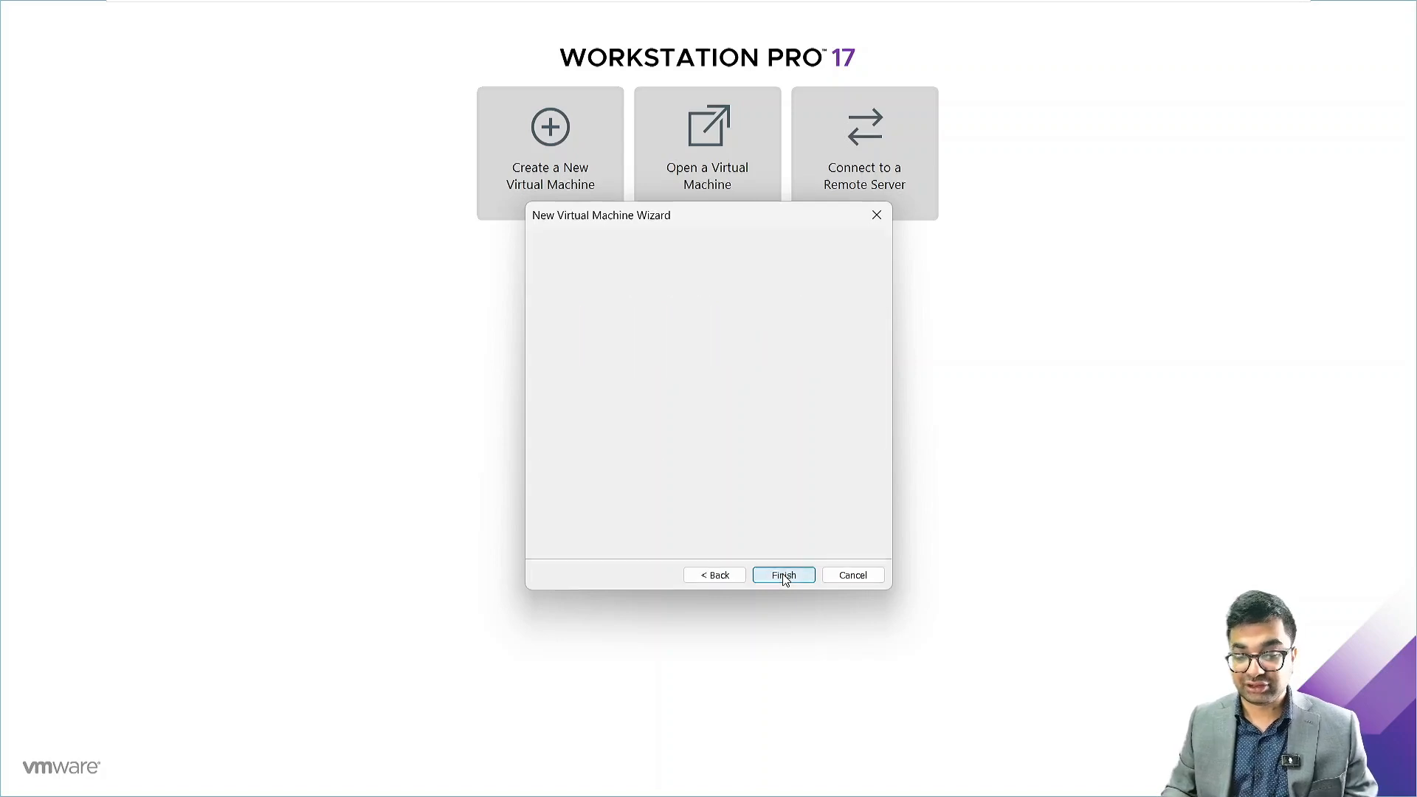
{"action": "left_click", "coordinate": [784, 580]}
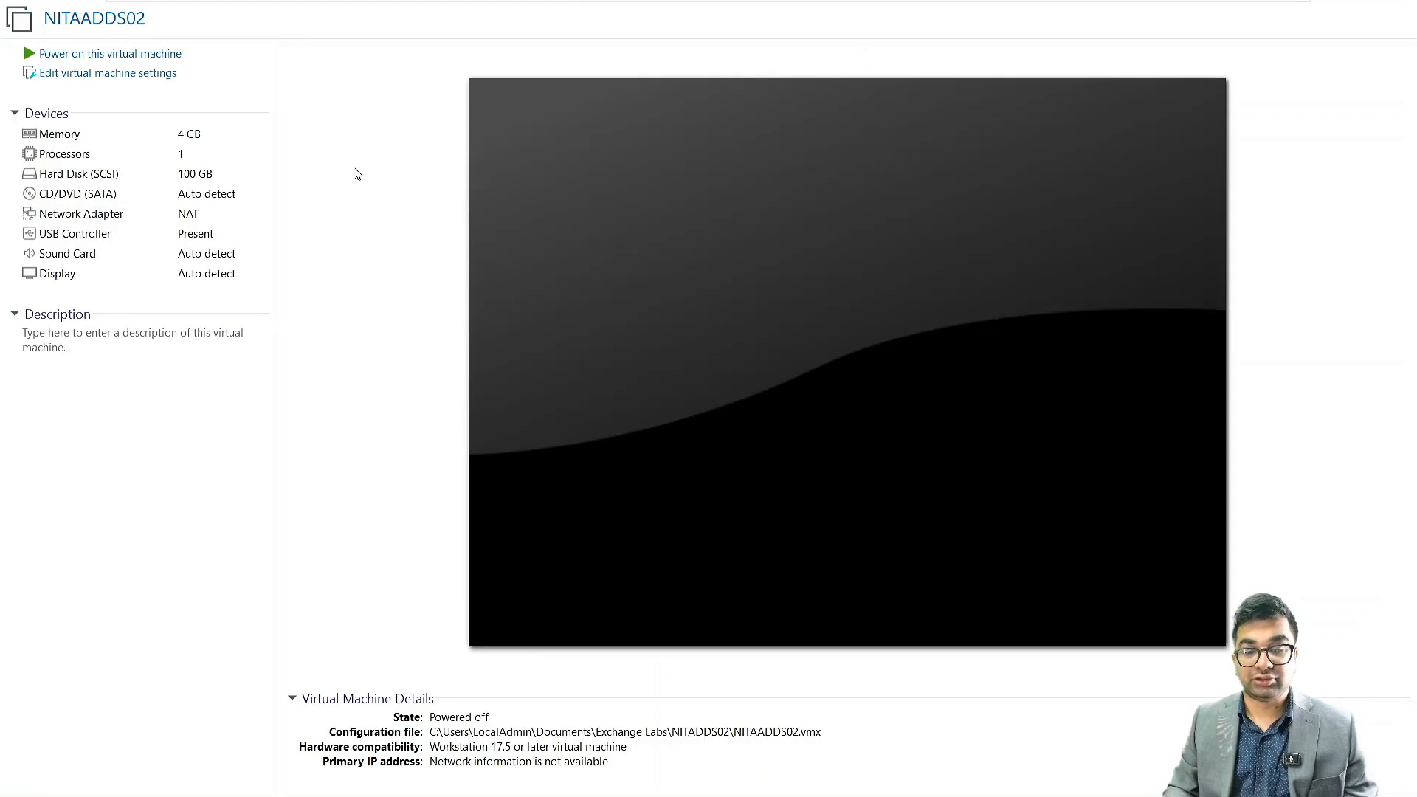
In the virtual machine's settings, set the CD/DVD drive to use an ISO image file
{"action": "left_click", "coordinate": [140, 81]}
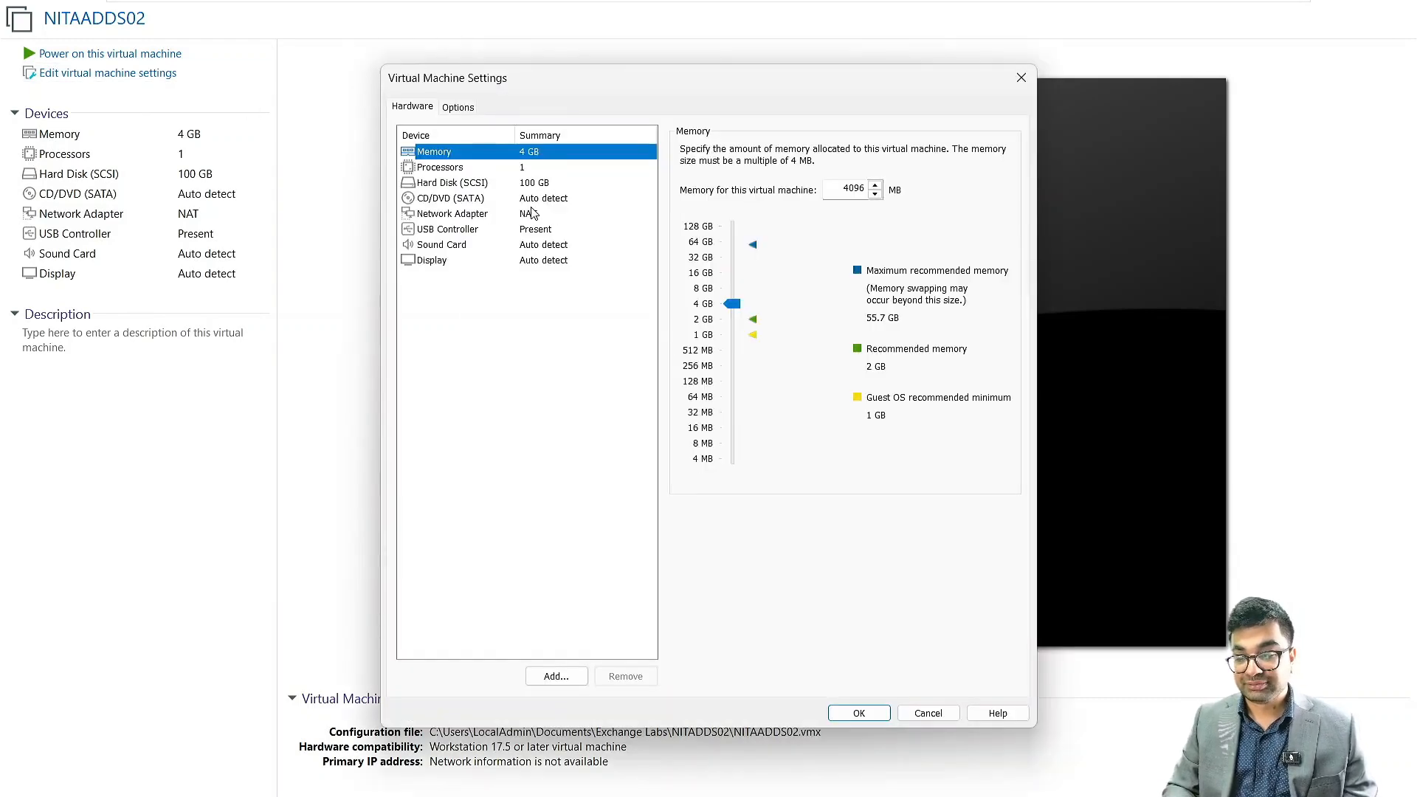
{"action": "left_click", "coordinate": [537, 197]}
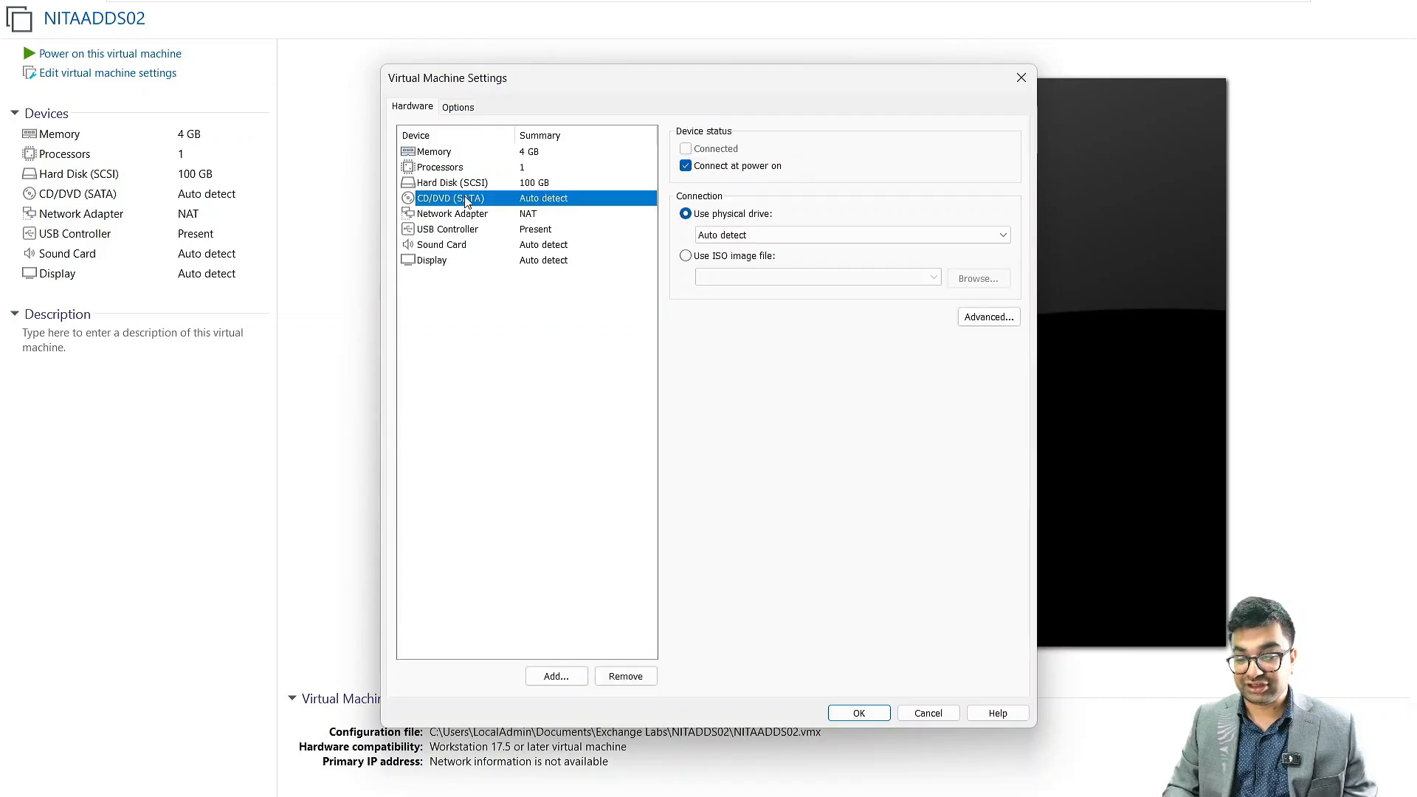
{"action": "left_click", "coordinate": [754, 256]}
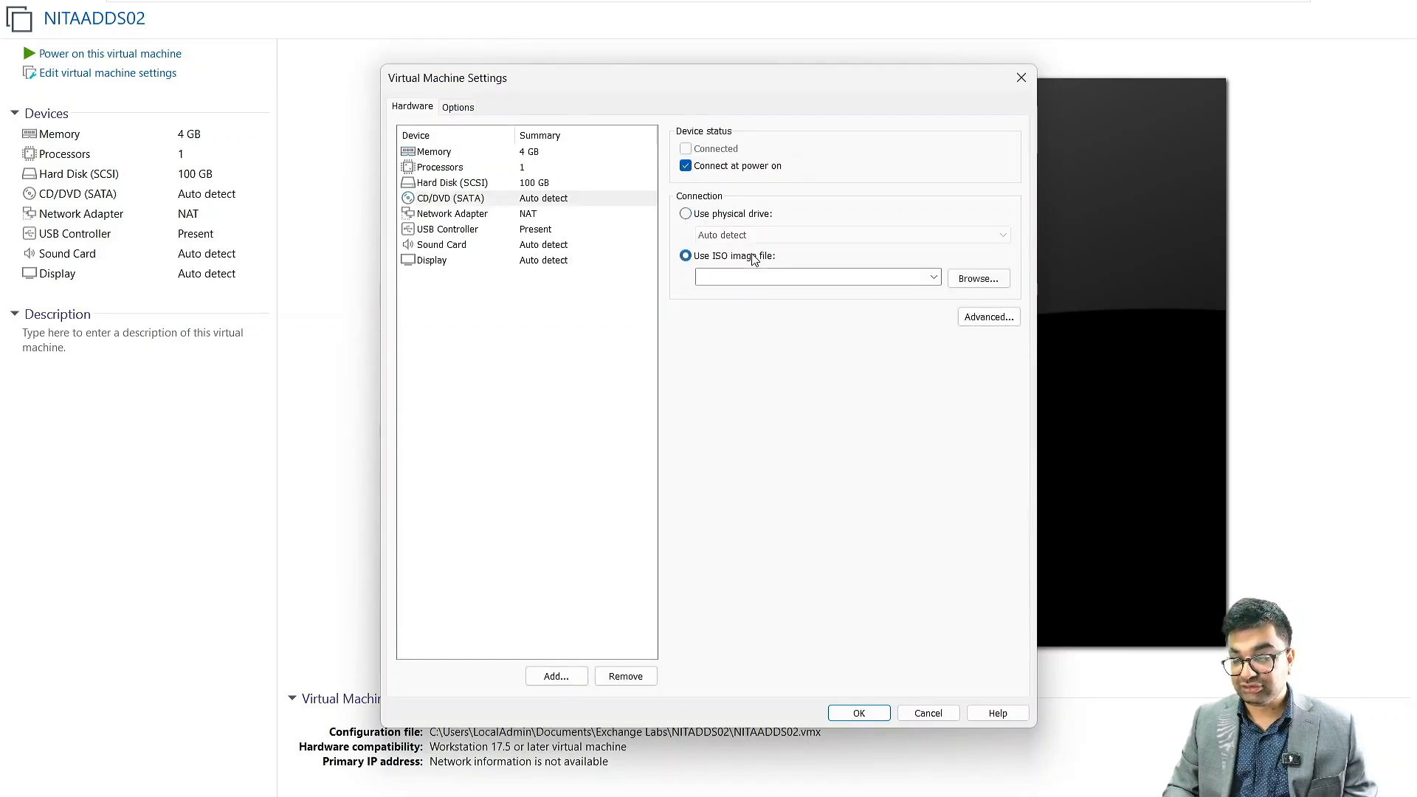
Load the Microsoft Windows Server 2025 ISO from C:\Labs\ISOs into the CD/DVD drive and save the settings
{"action": "left_click", "coordinate": [970, 280]}
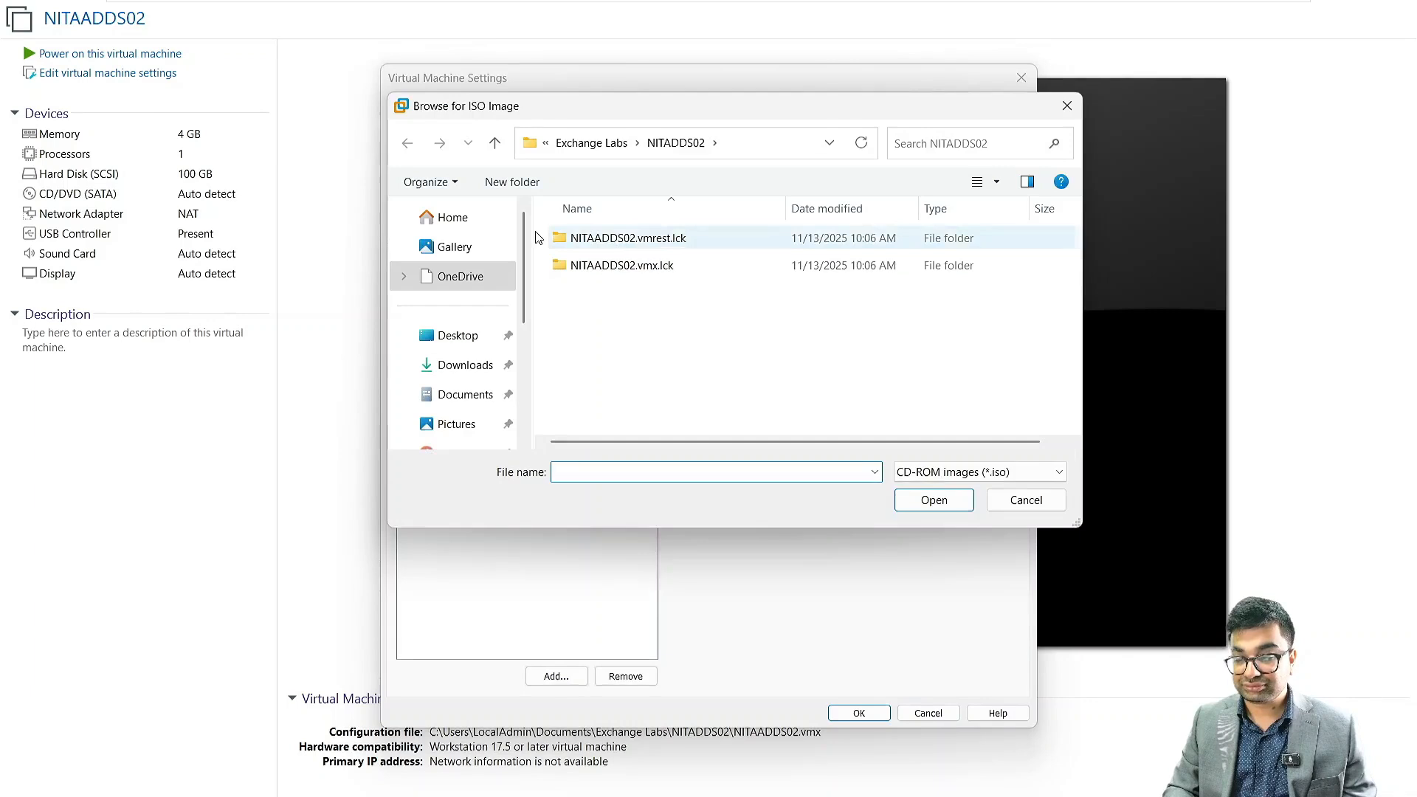
{"action": "scroll", "coordinate": [450, 373], "scroll_direction": "down", "scroll_amount": 3}
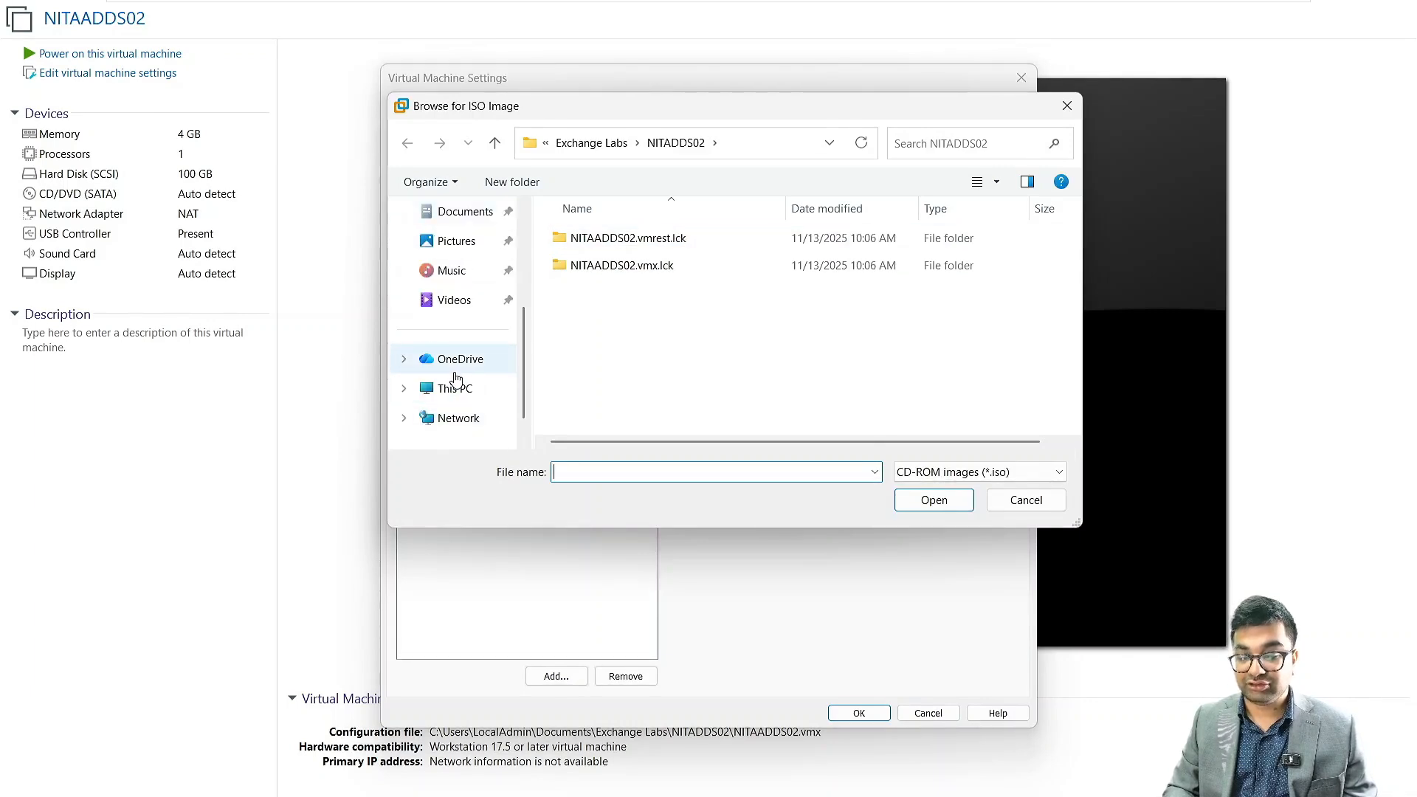
{"action": "left_click", "coordinate": [468, 406]}
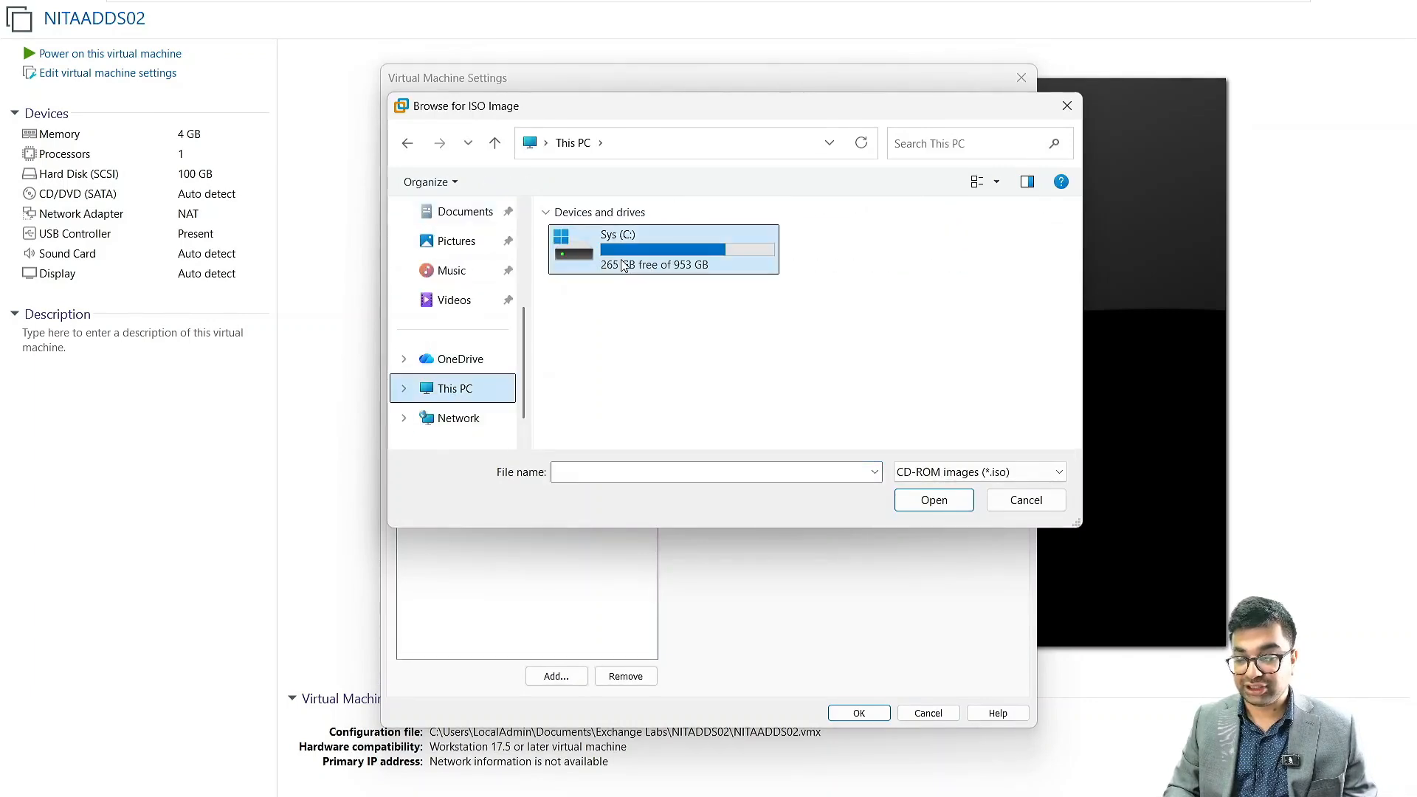
{"action": "double_click", "coordinate": [624, 265]}
{"action": "double_click", "coordinate": [583, 319]}
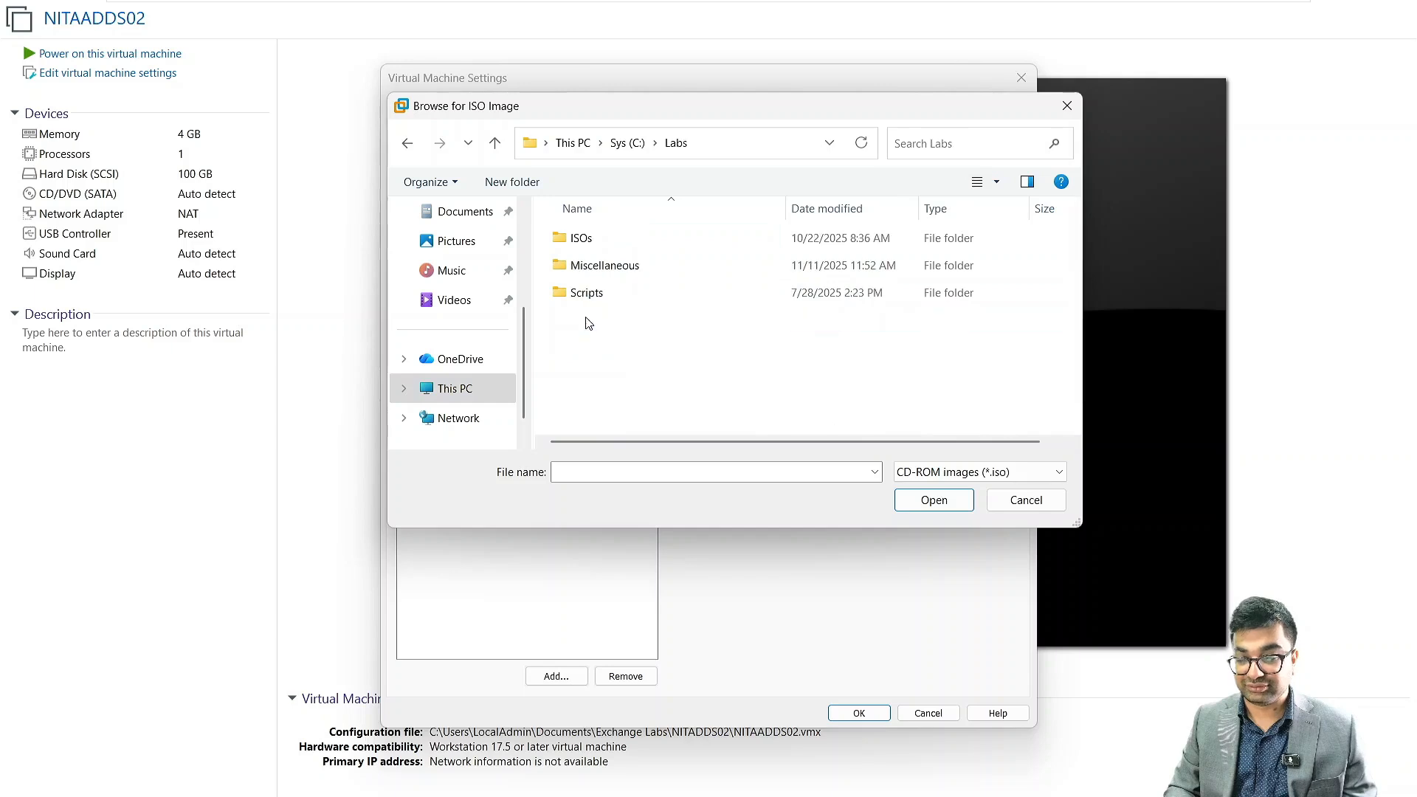
{"action": "left_click", "coordinate": [596, 242]}
{"action": "double_click", "coordinate": [597, 242]}
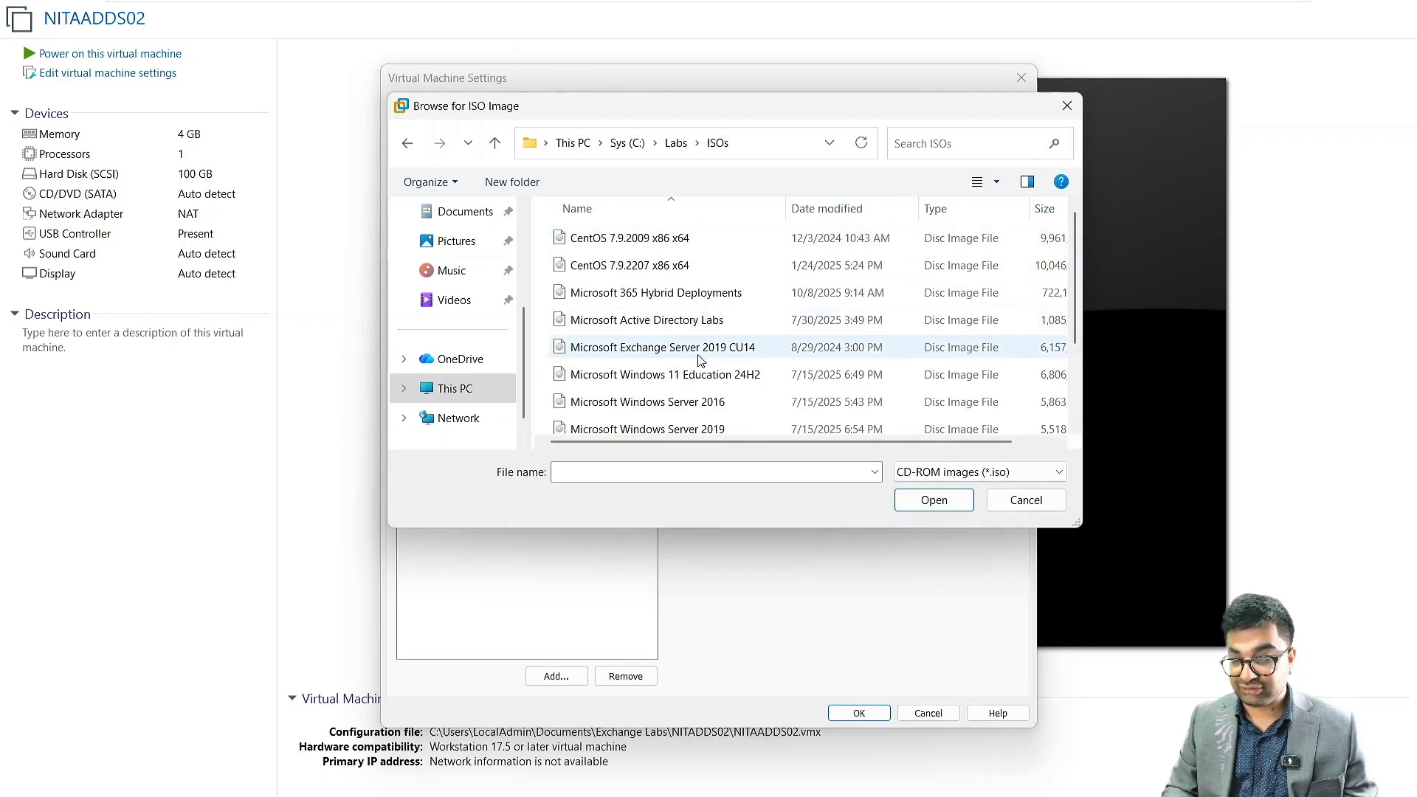
{"action": "scroll", "coordinate": [700, 358], "scroll_direction": "down", "scroll_amount": 1}
{"action": "left_click", "coordinate": [707, 422]}
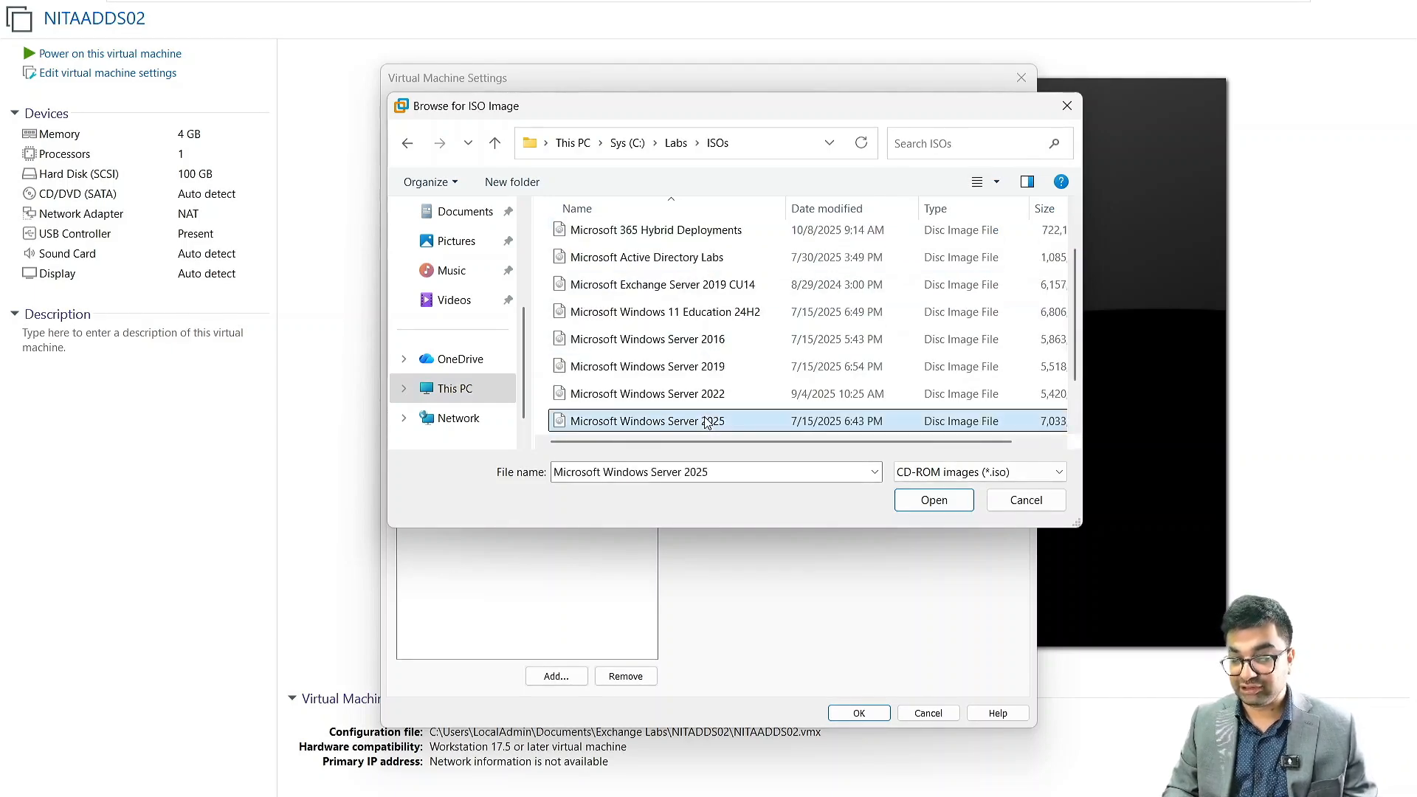
{"action": "left_click", "coordinate": [962, 508]}
{"action": "left_click", "coordinate": [859, 715]}
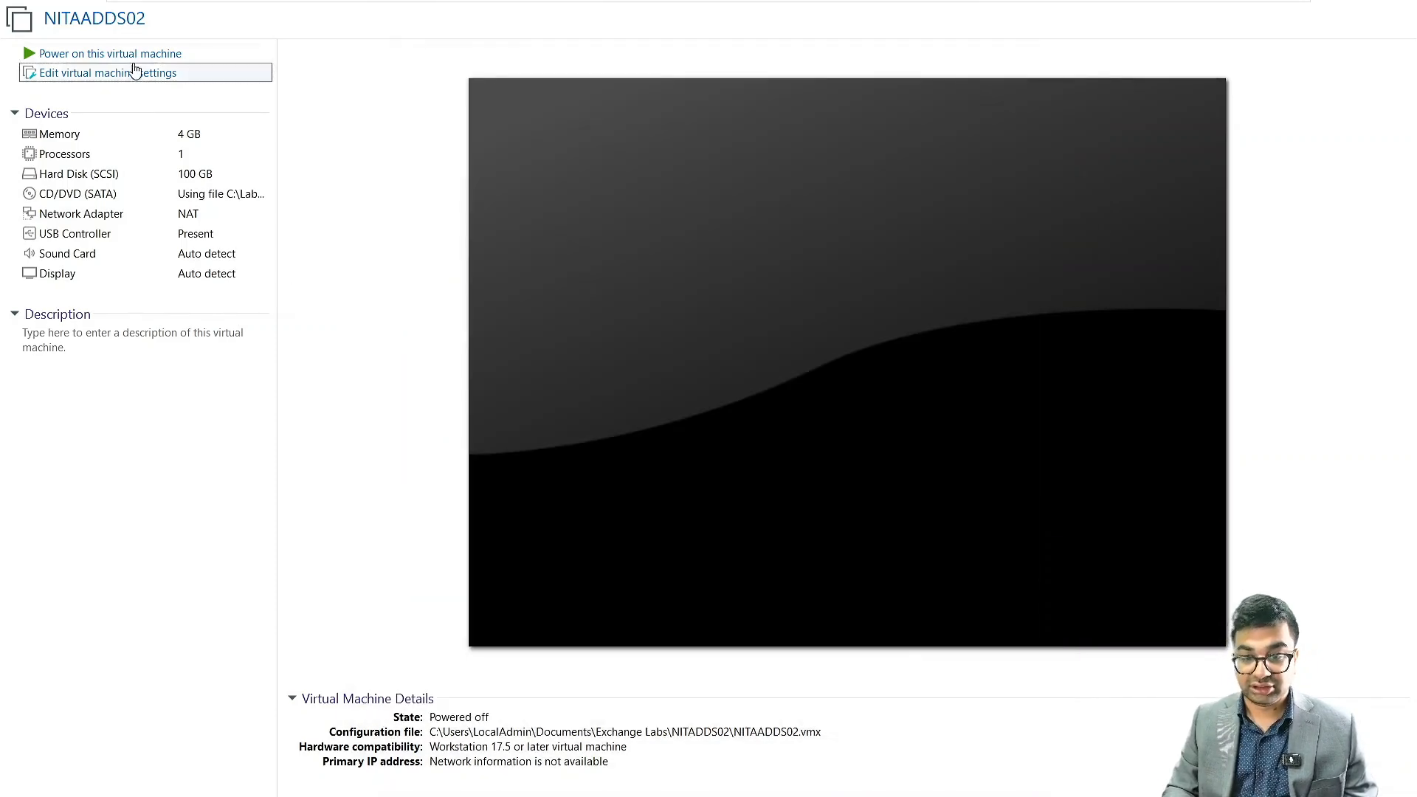
Power on the NITAADDS02 virtual machine and boot it into Windows Server Setup
{"action": "left_click", "coordinate": [126, 53]}
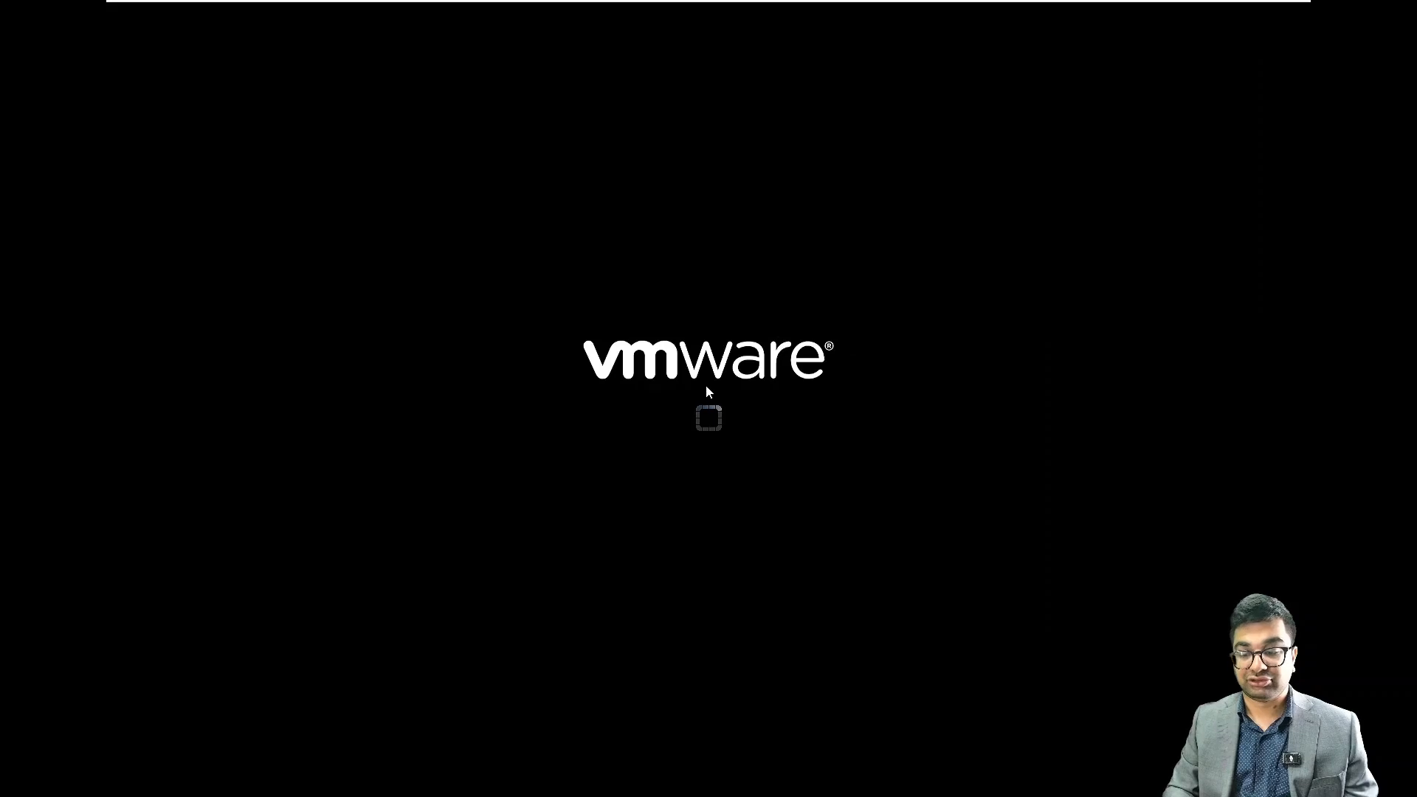
{"action": "left_click", "coordinate": [827, 447]}
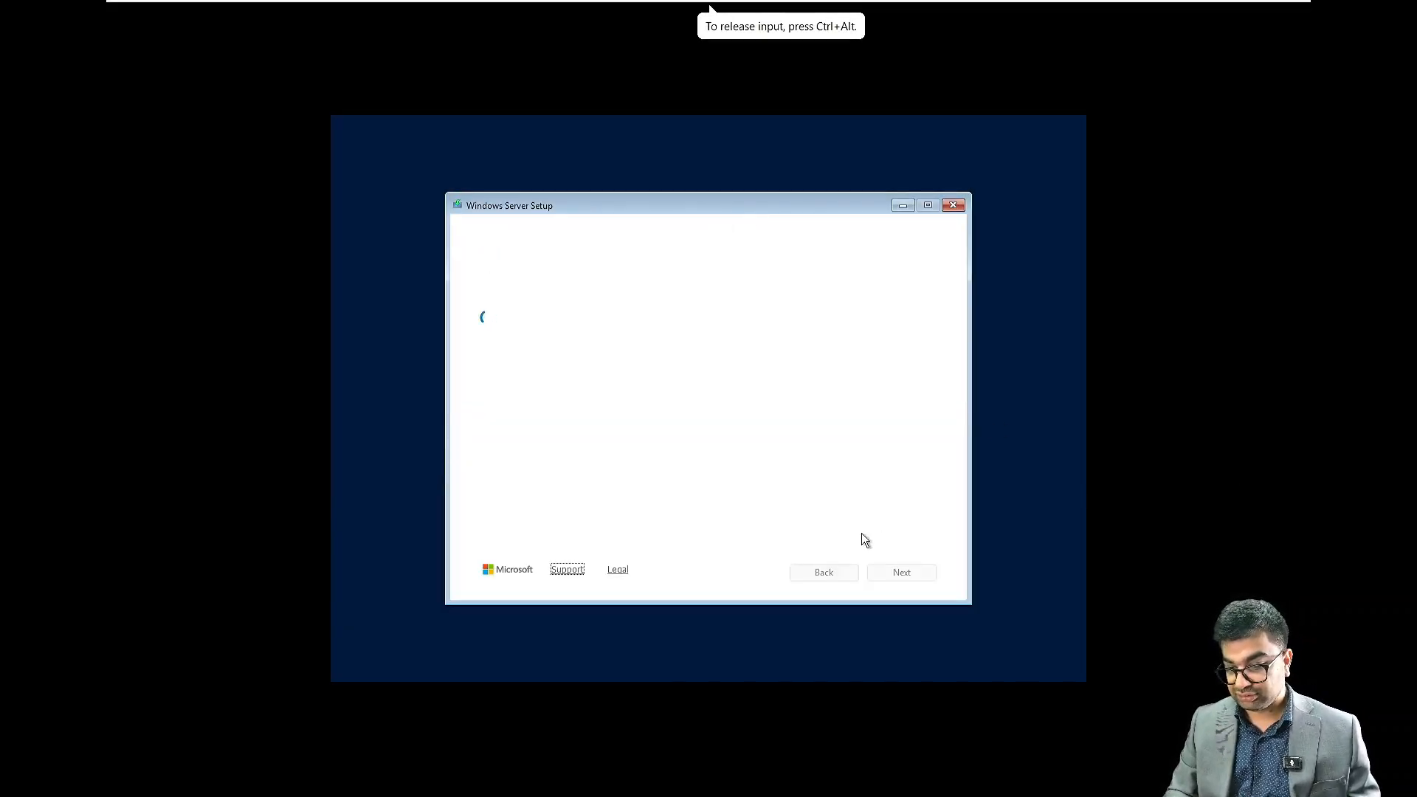
Continue past the initial setup pages and choose to install Windows Server, agreeing that all files, apps and settings are deleted
{"action": "left_click", "coordinate": [908, 578]}
{"action": "left_click", "coordinate": [908, 578]}
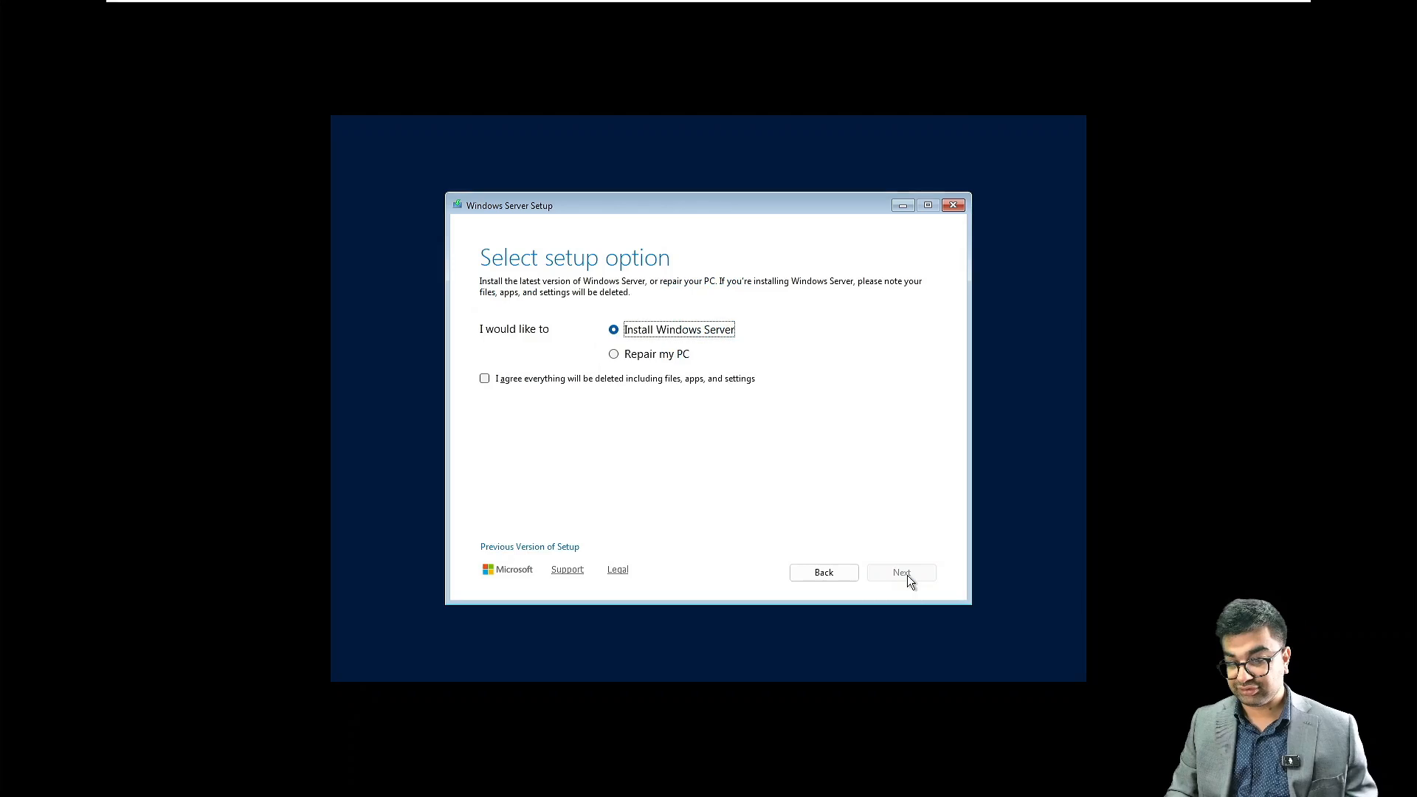
{"action": "left_click", "coordinate": [520, 386]}
{"action": "left_click", "coordinate": [518, 381]}
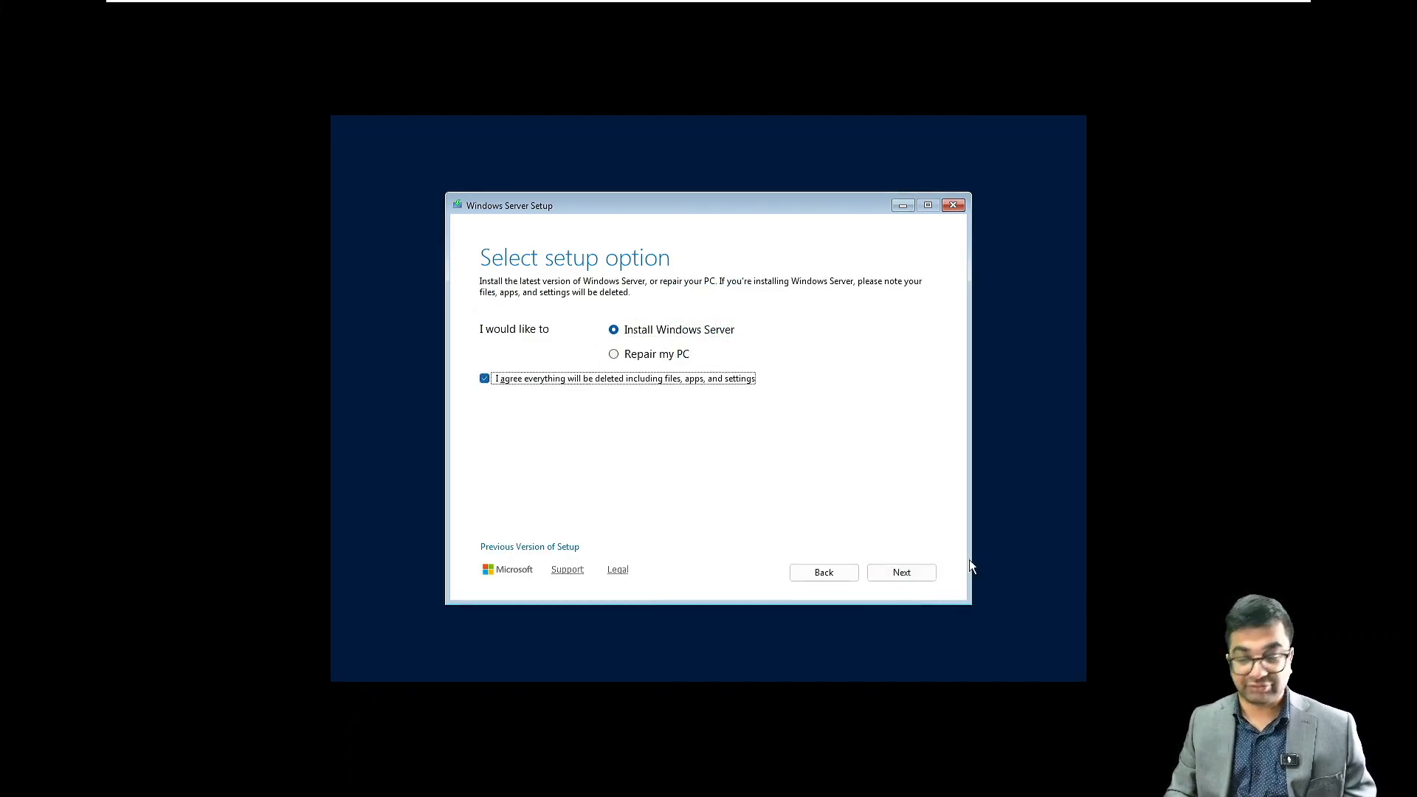
{"action": "left_click", "coordinate": [906, 578]}
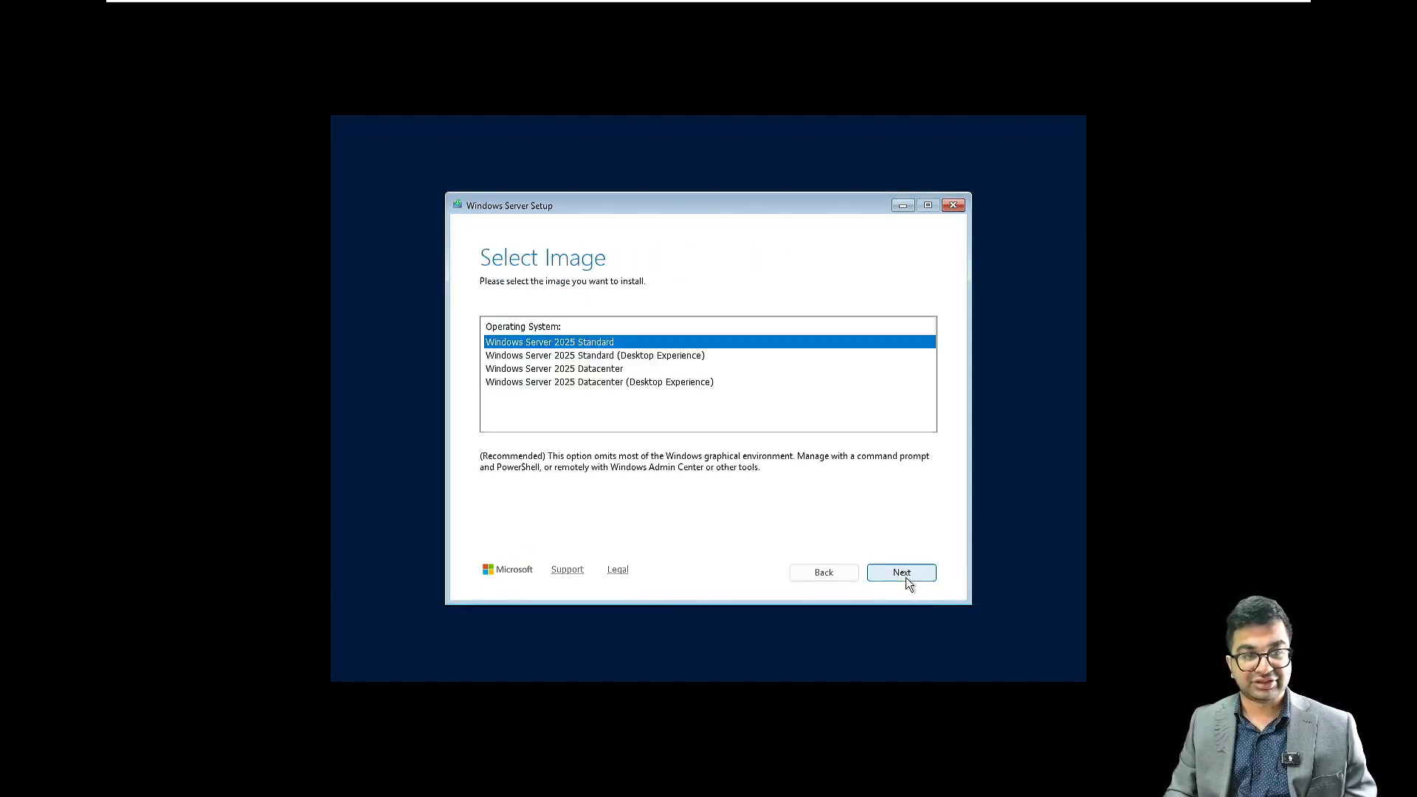
Install the Windows Server 2025 Datacenter (Desktop Experience) image, accepting the license terms
{"action": "left_click", "coordinate": [610, 383]}
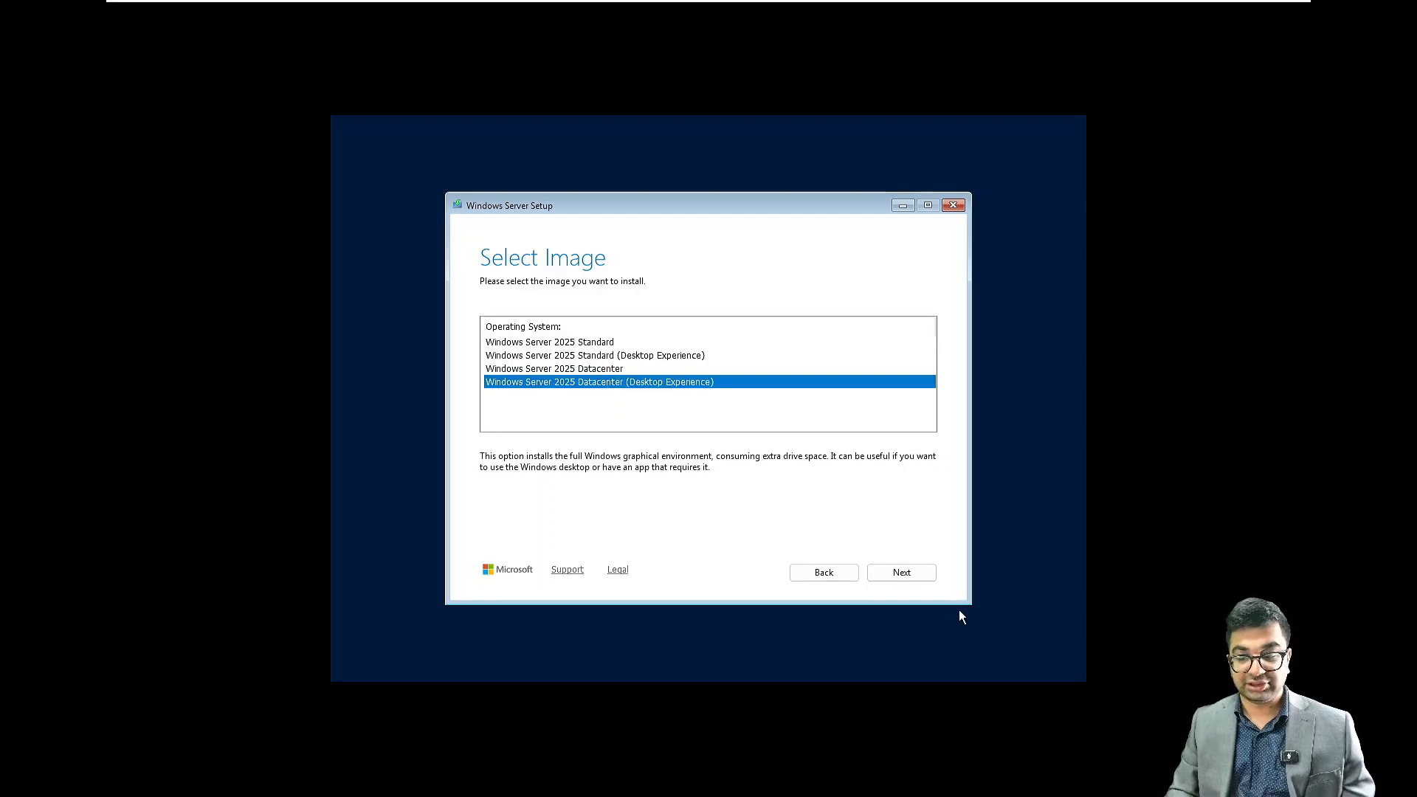
{"action": "left_click", "coordinate": [889, 574]}
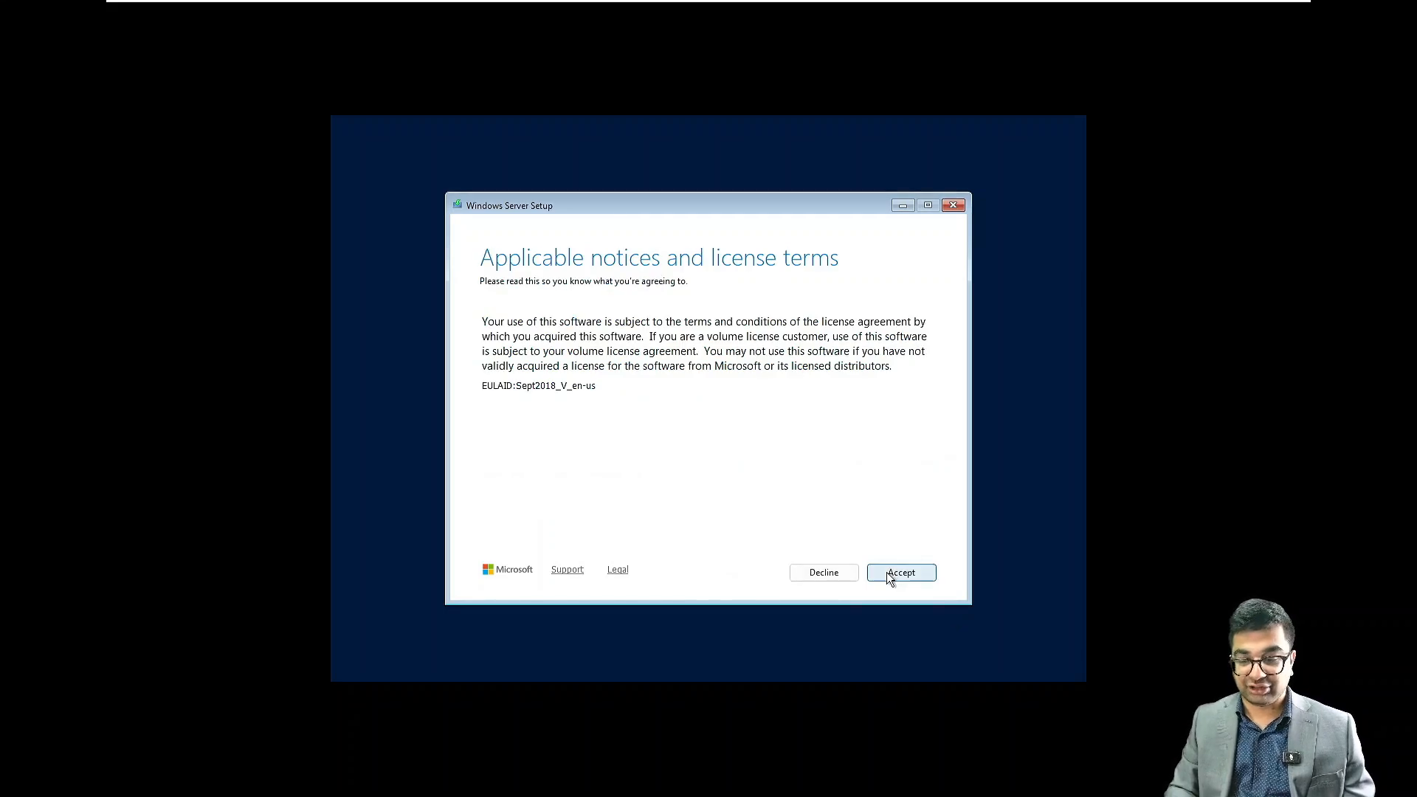
{"action": "left_click", "coordinate": [888, 573]}
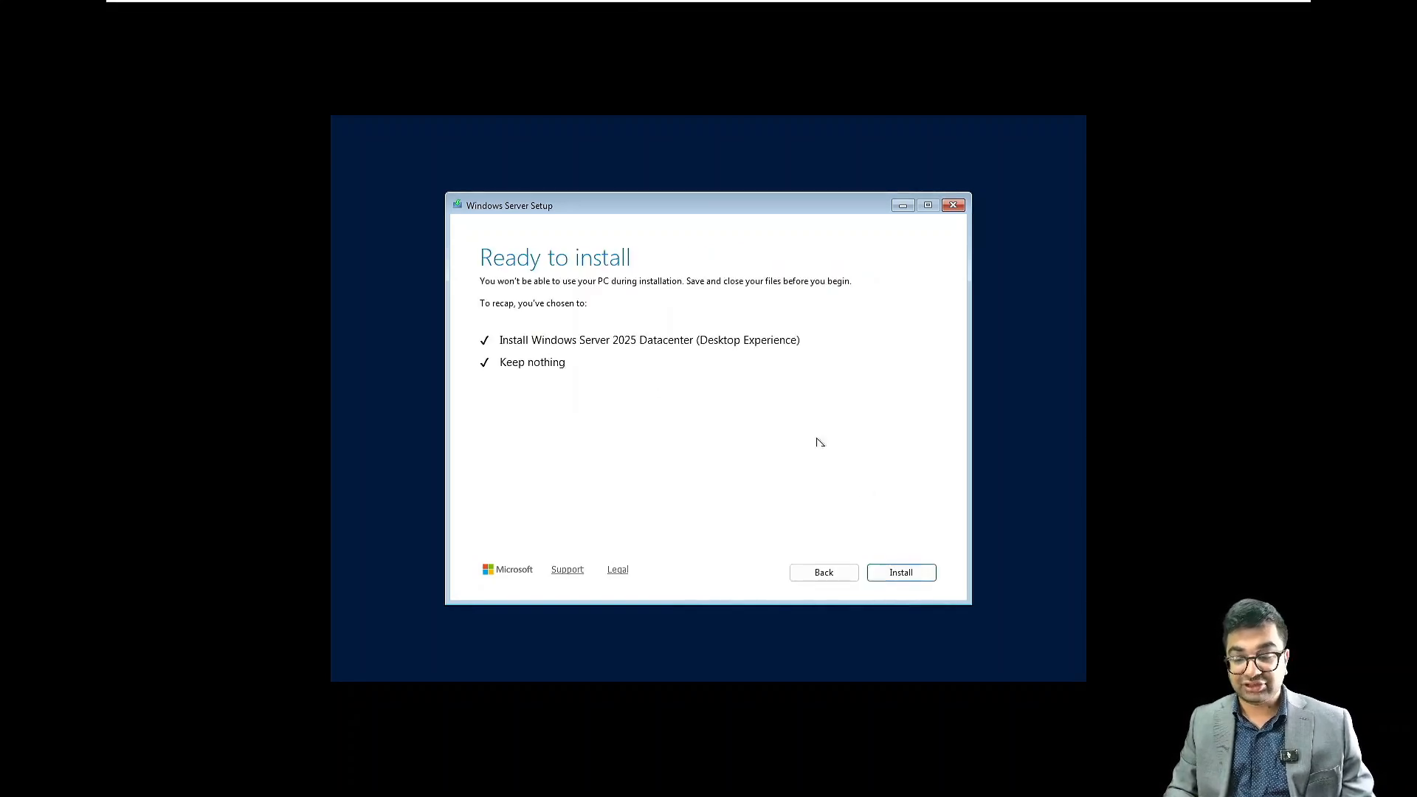
{"action": "left_click", "coordinate": [899, 580]}
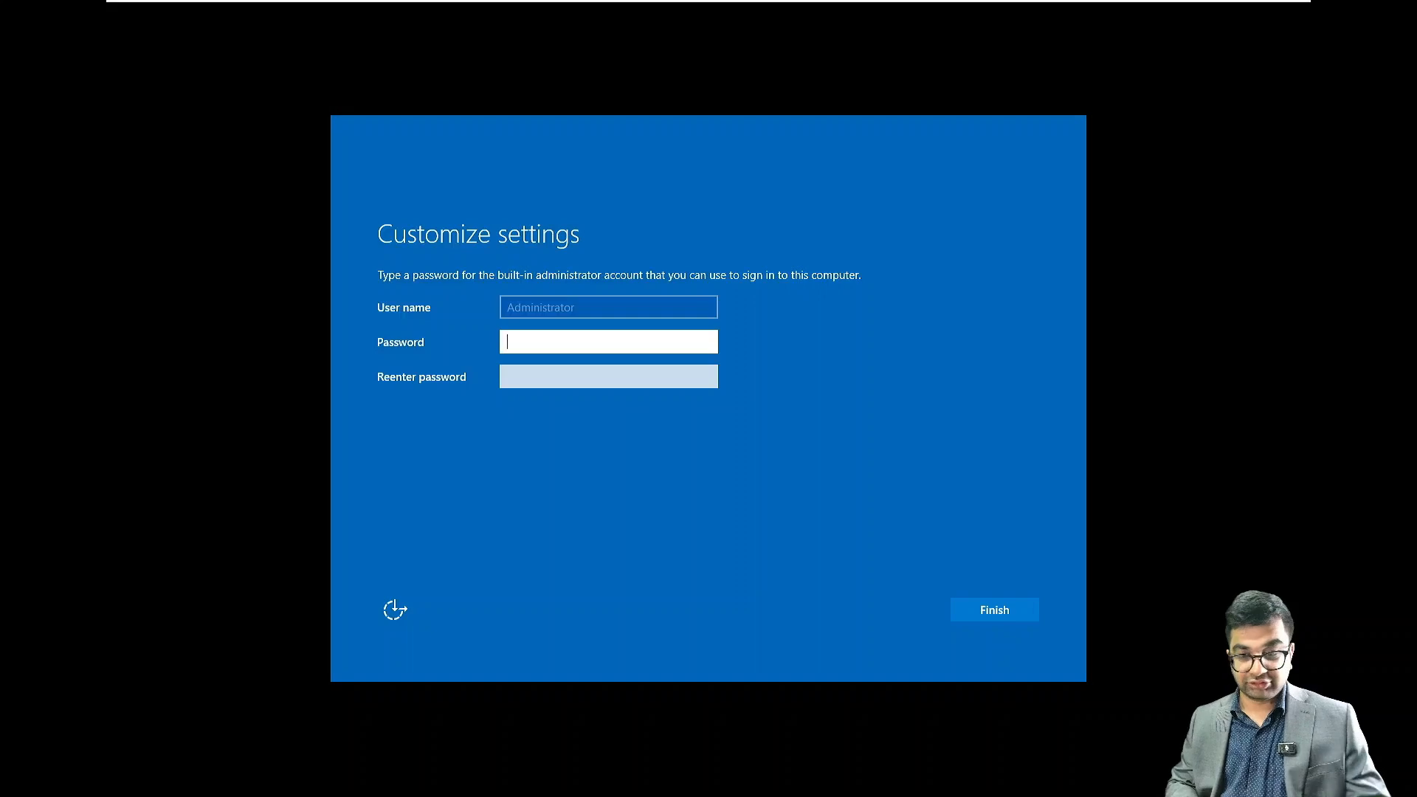
Set and re-enter the password for the built-in Administrator account and finish customizing the settings
{"action": "left_click", "coordinate": [561, 335]}
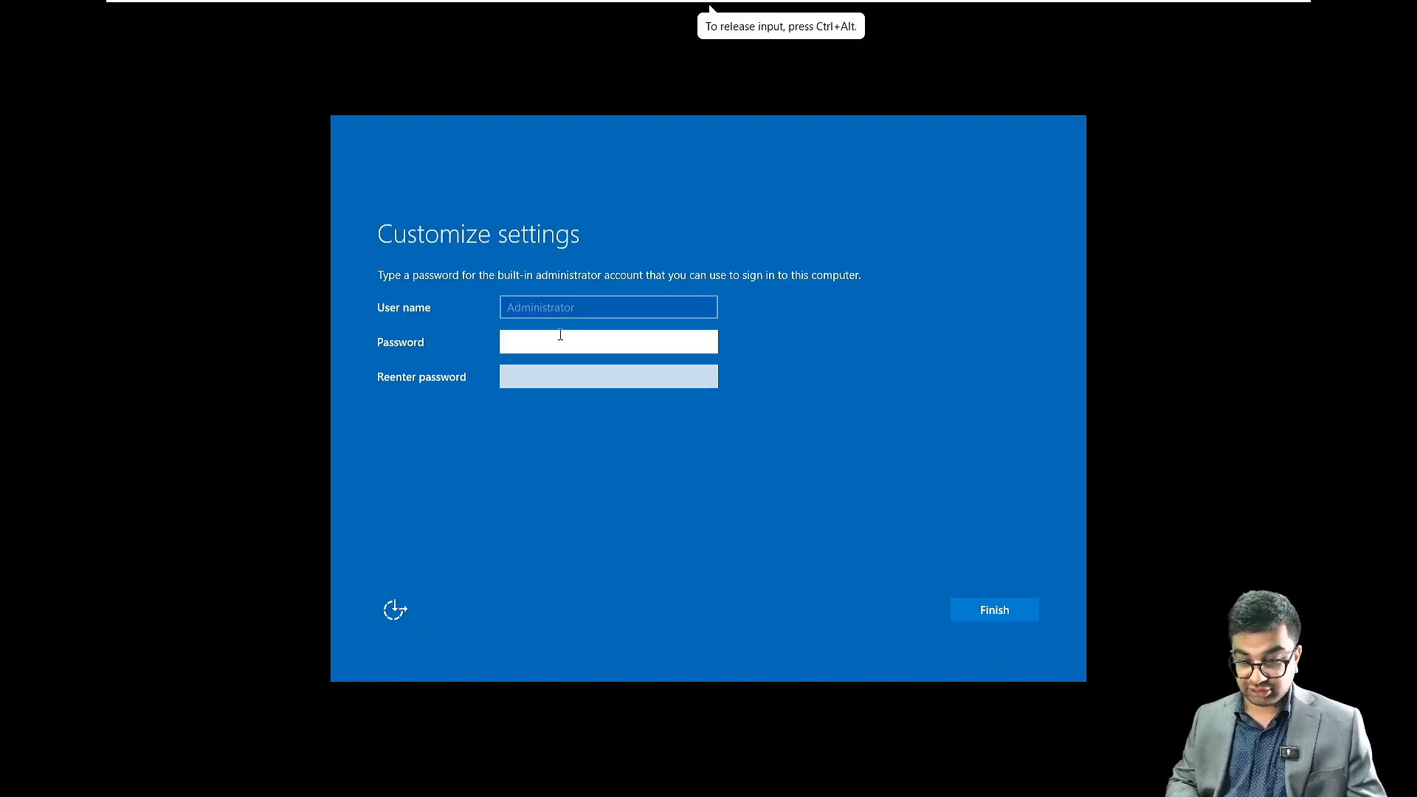
{"action": "type", "text": "P"}
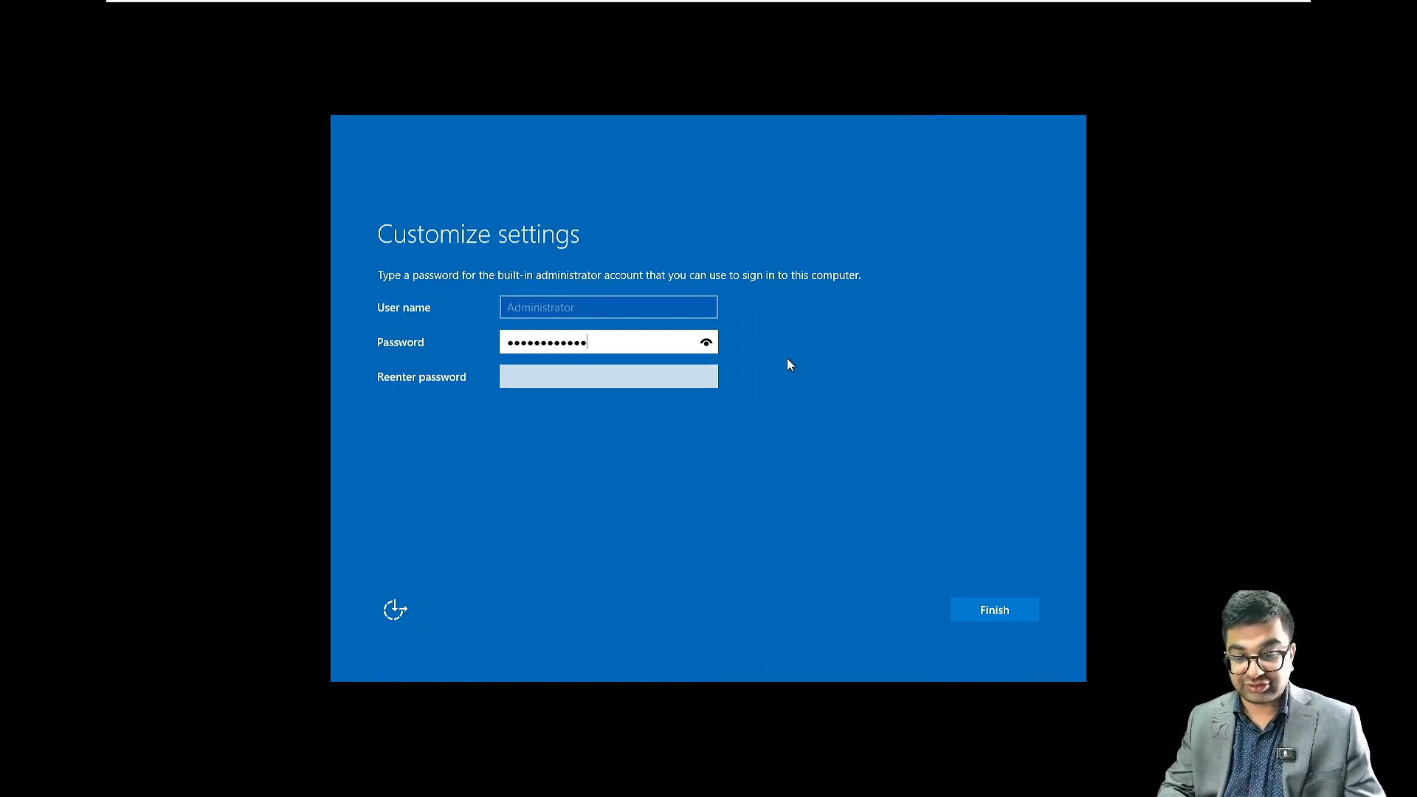
{"action": "key", "text": "Tab"}
{"action": "type", "text": "P"}
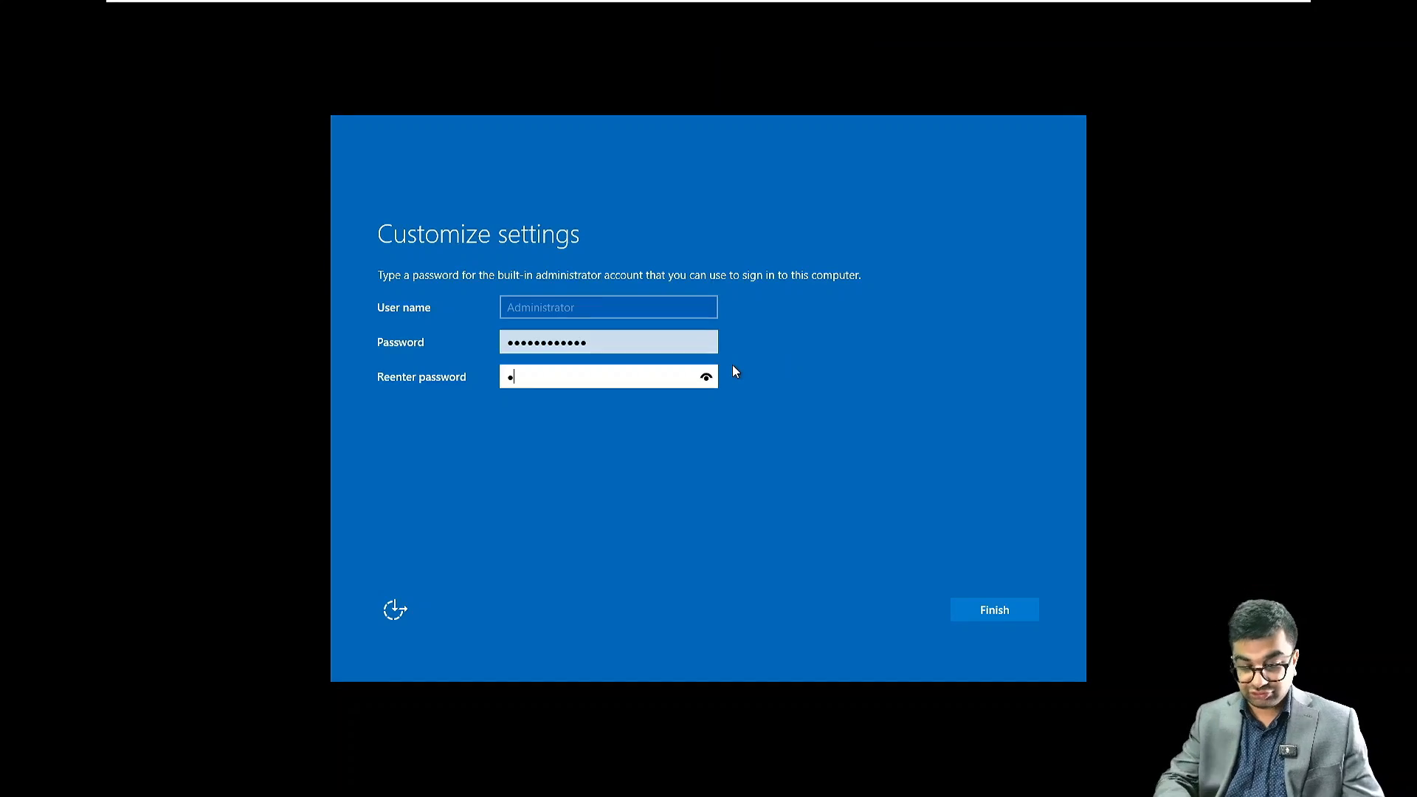
{"action": "type", "text": "assword123"}
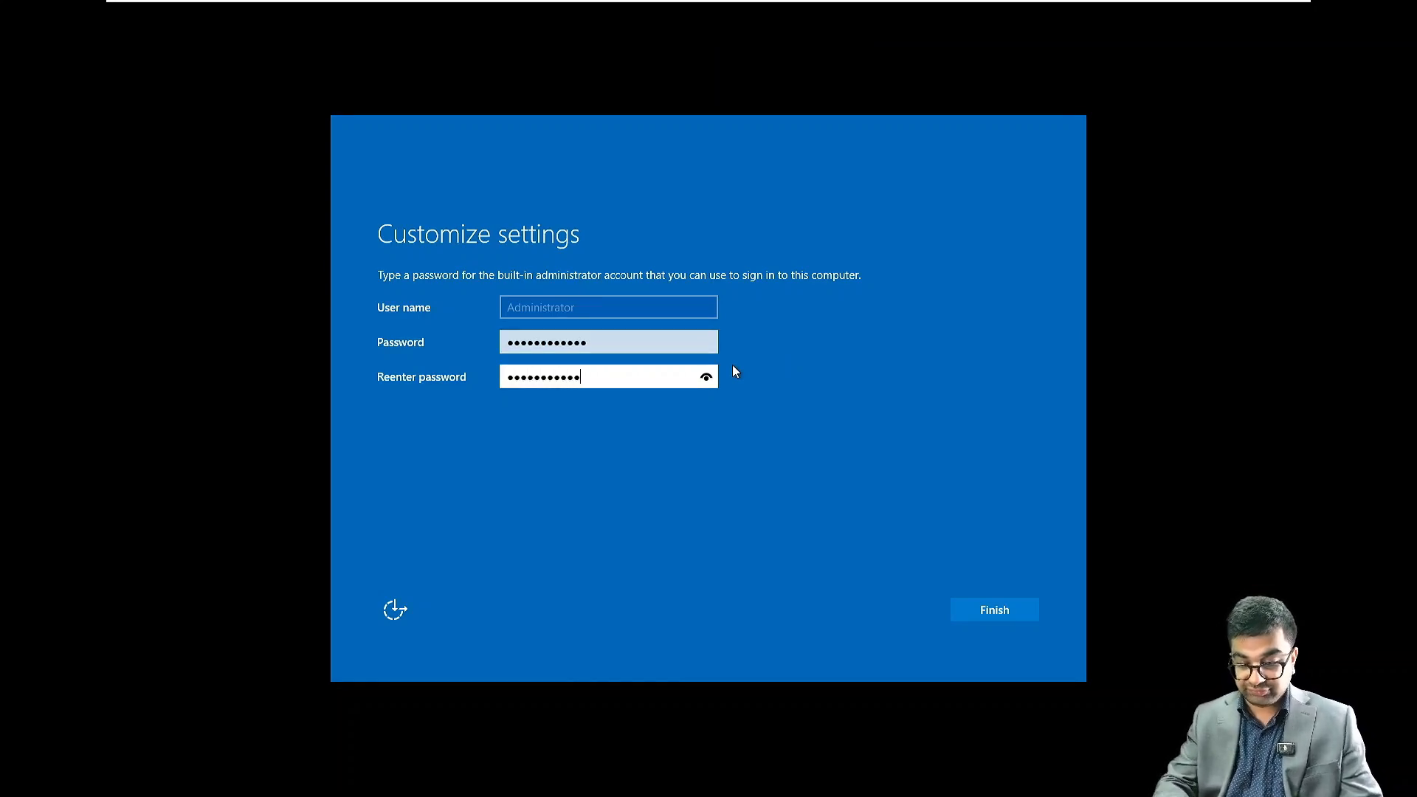
{"action": "type", "text": "!"}
{"action": "key", "text": "Return"}
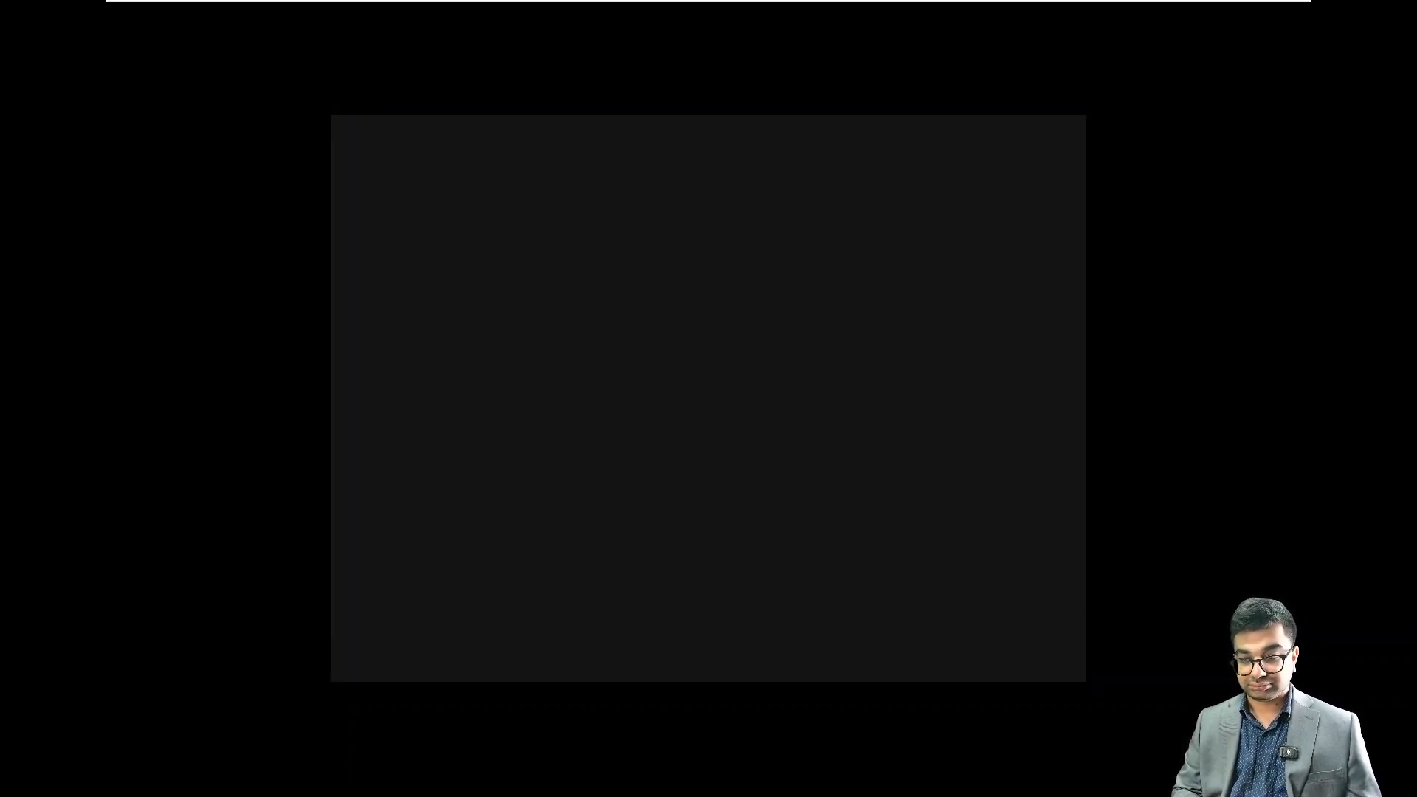
Unlock NITAADDS02 by sending it Ctrl+Alt+Delete and sign in as Administrator with the account password
{"action": "left_click", "coordinate": [552, 332]}
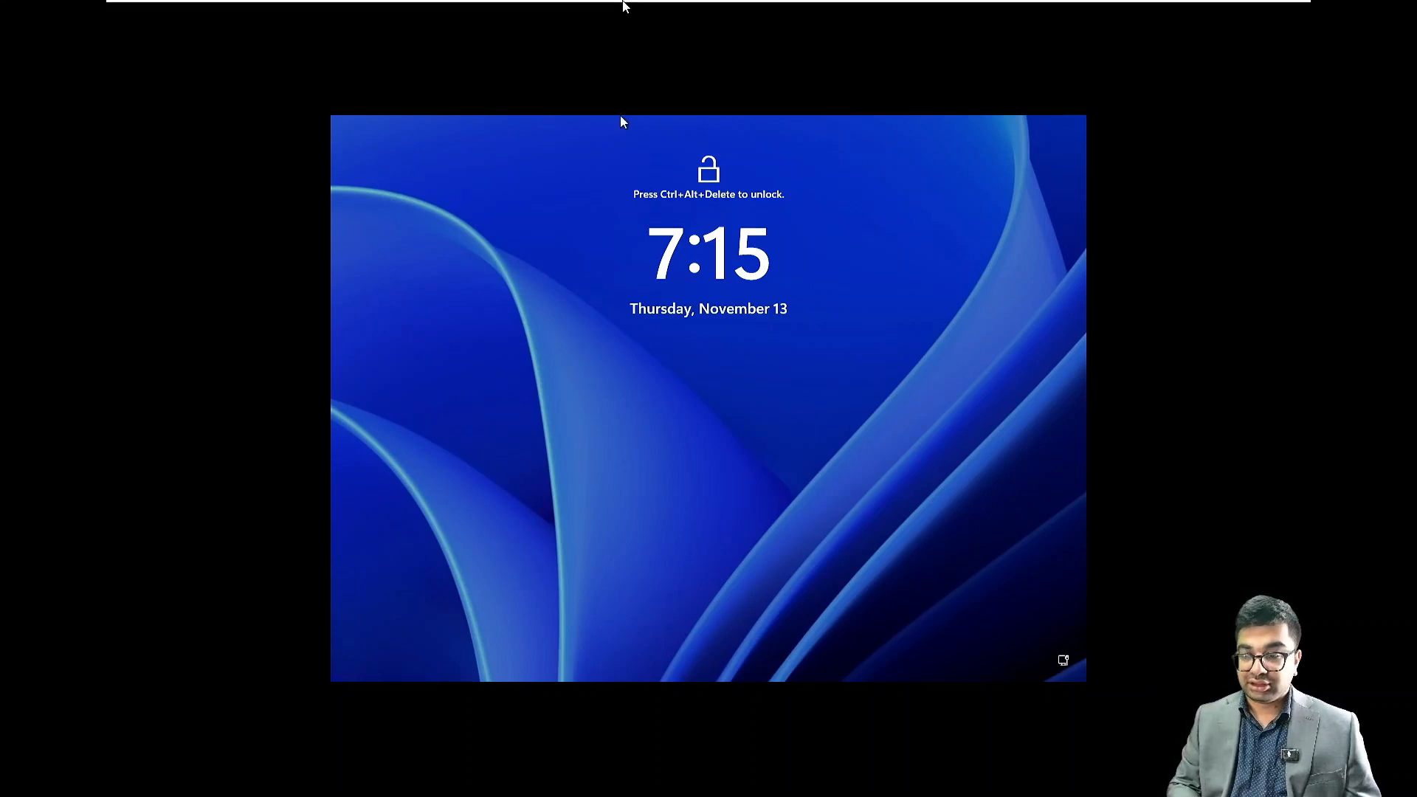
{"action": "mouse_move", "coordinate": [623, 3]}
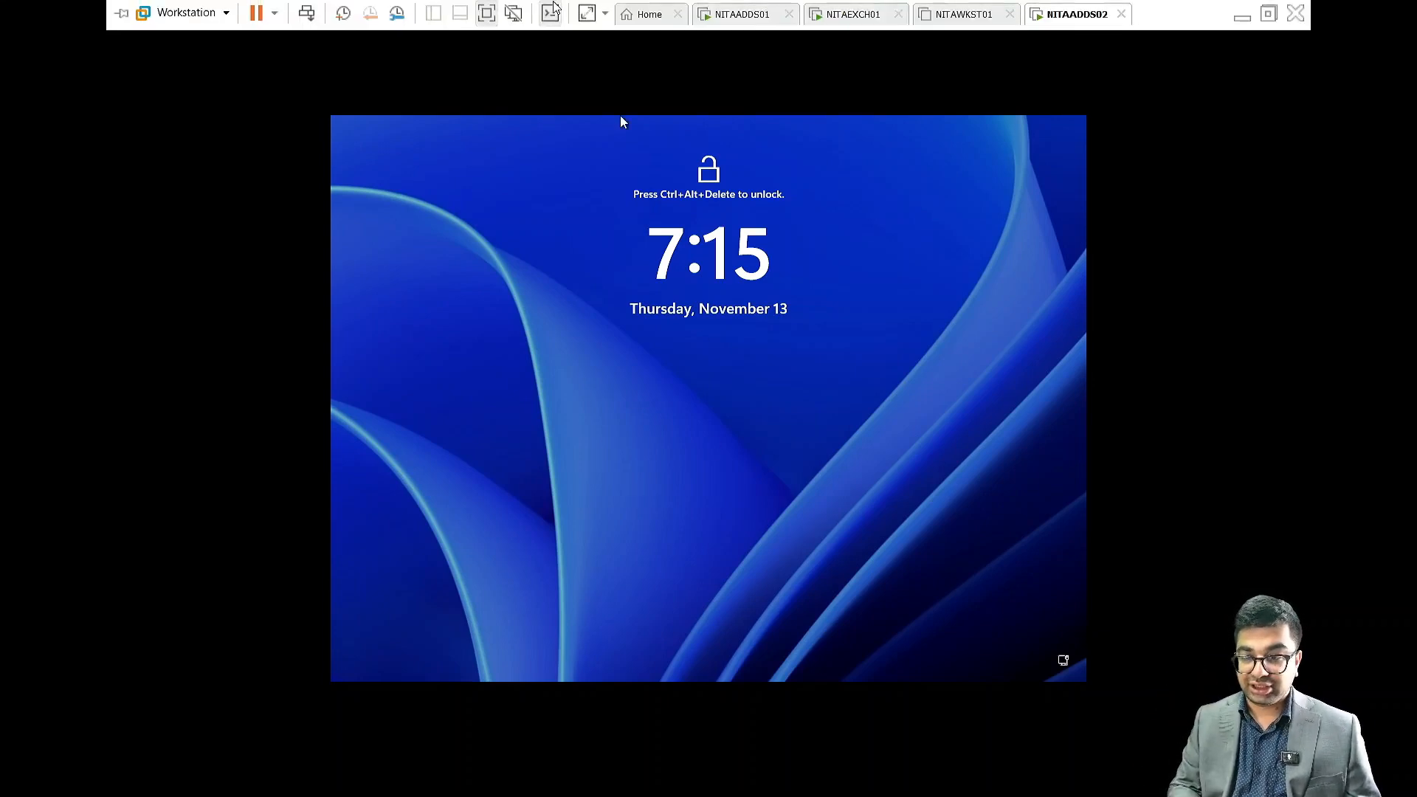
{"action": "left_click", "coordinate": [308, 14]}
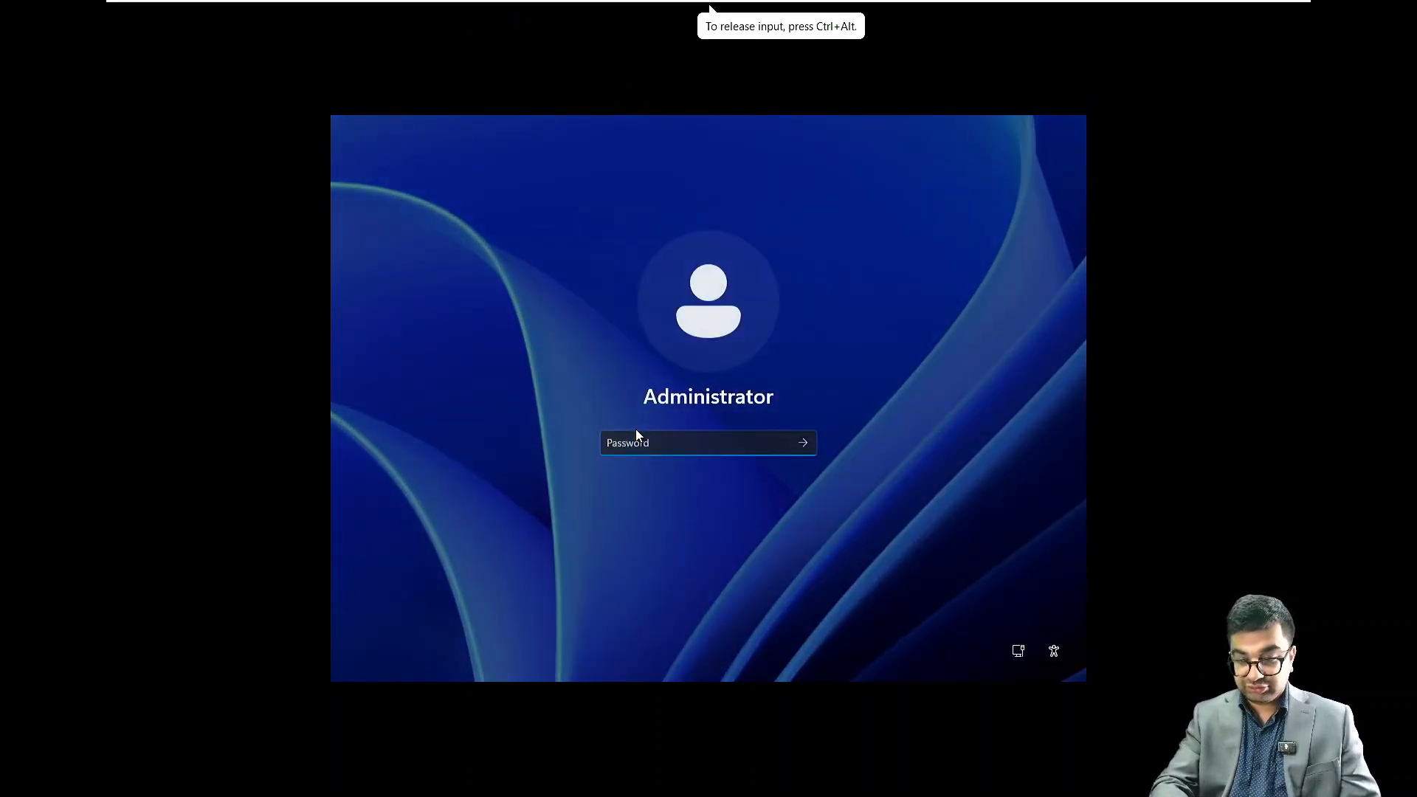
{"action": "type", "text": "***********"}
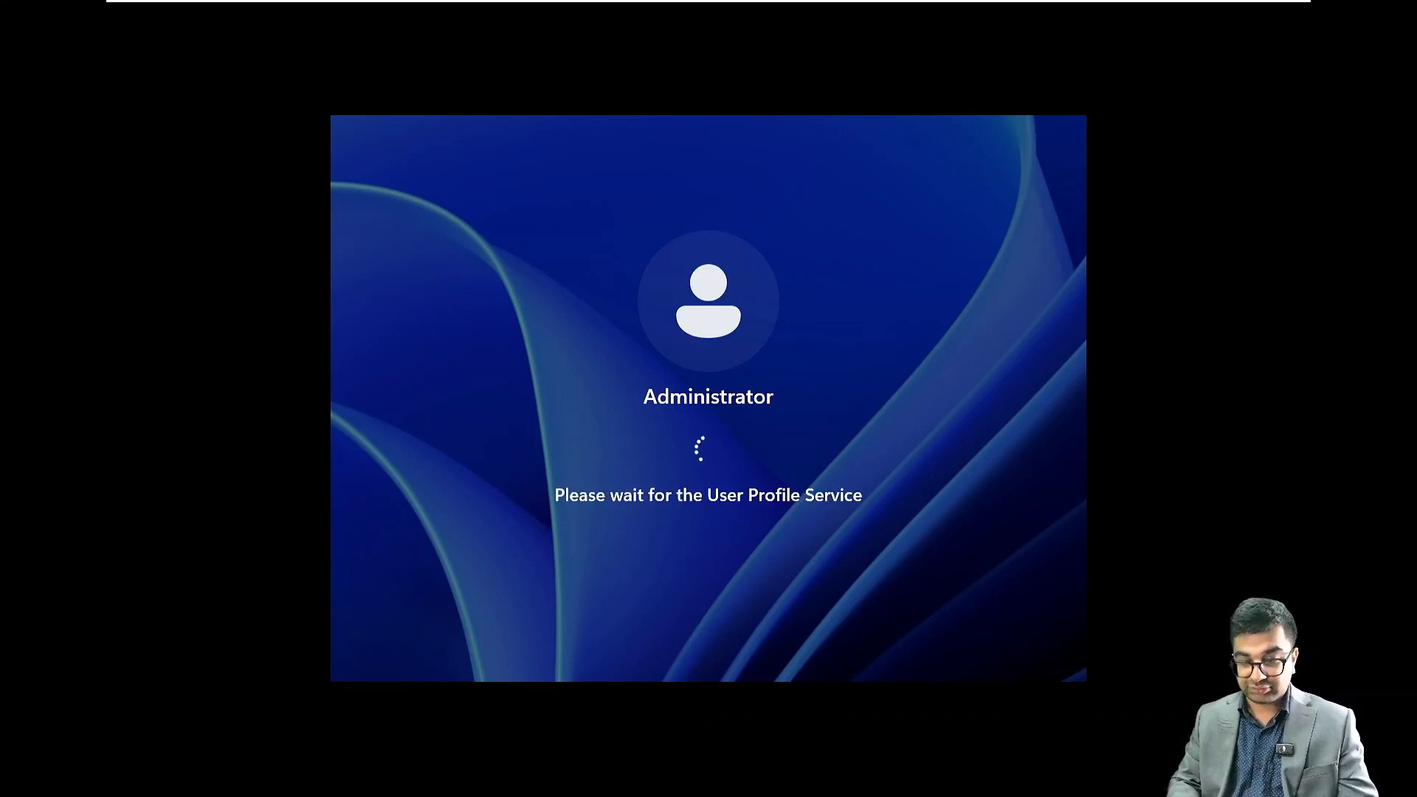
{"action": "left_click", "coordinate": [920, 89]}
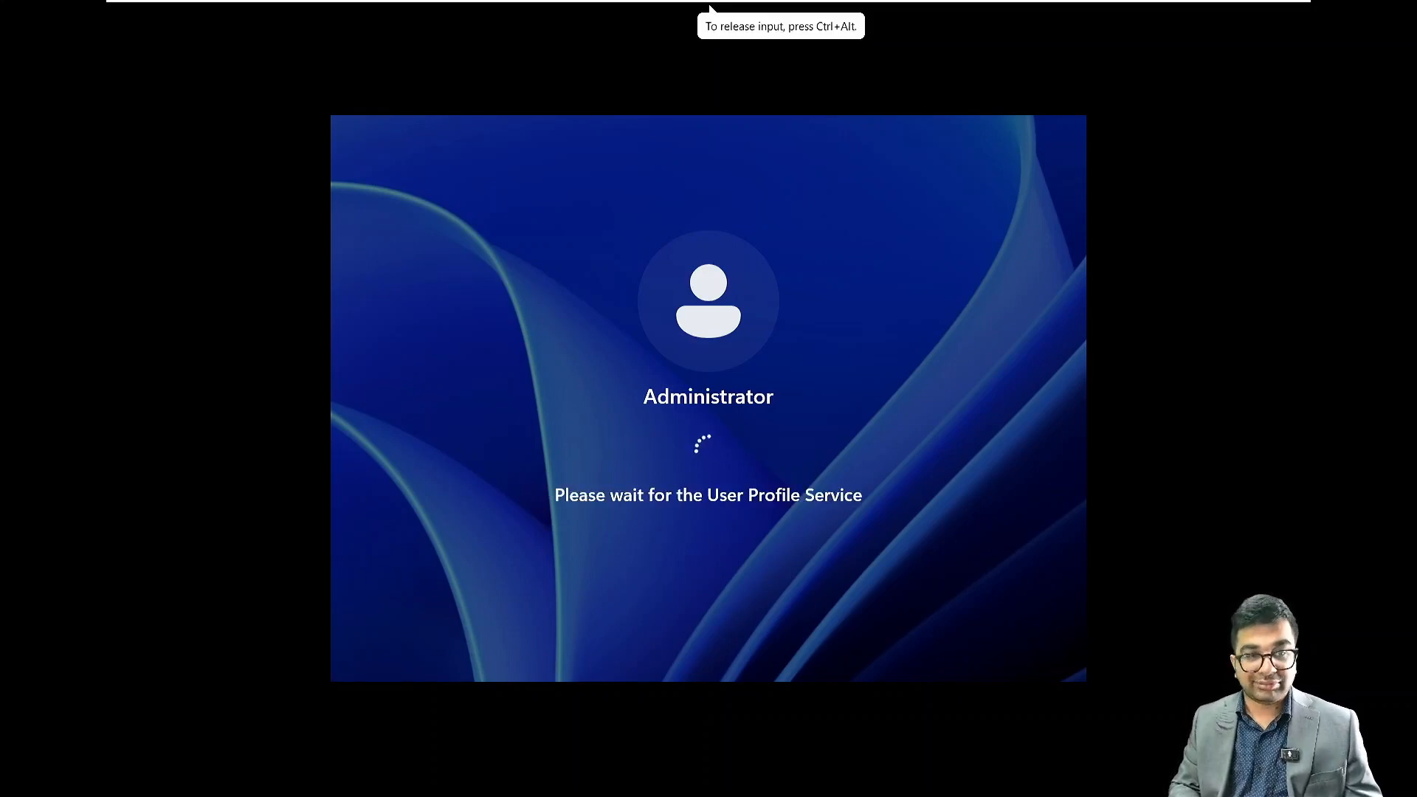
Suspend the NITAADDS01 and NITAEXCH01 virtual machines and return to NITAADDS02
{"action": "mouse_move", "coordinate": [1075, 5]}
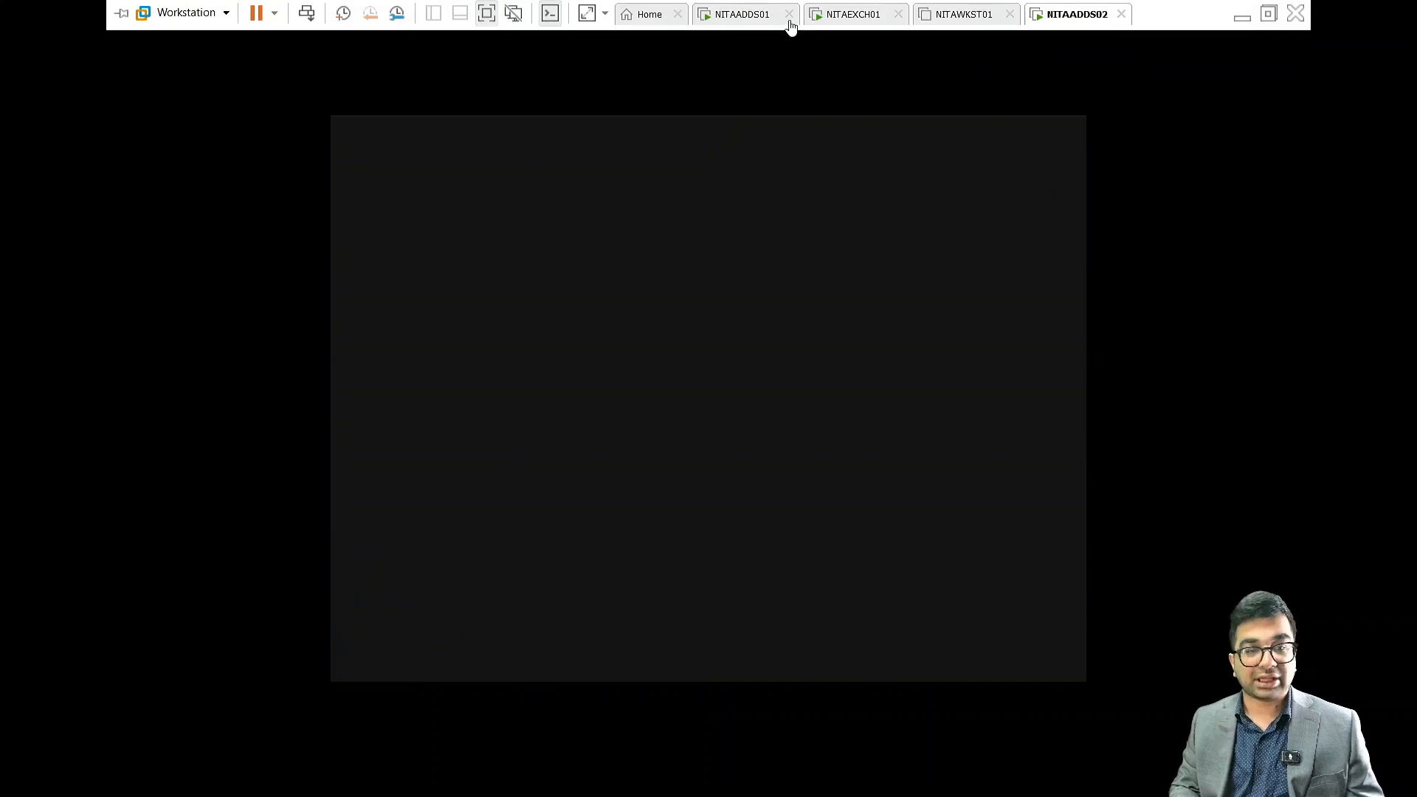
{"action": "left_click", "coordinate": [760, 11]}
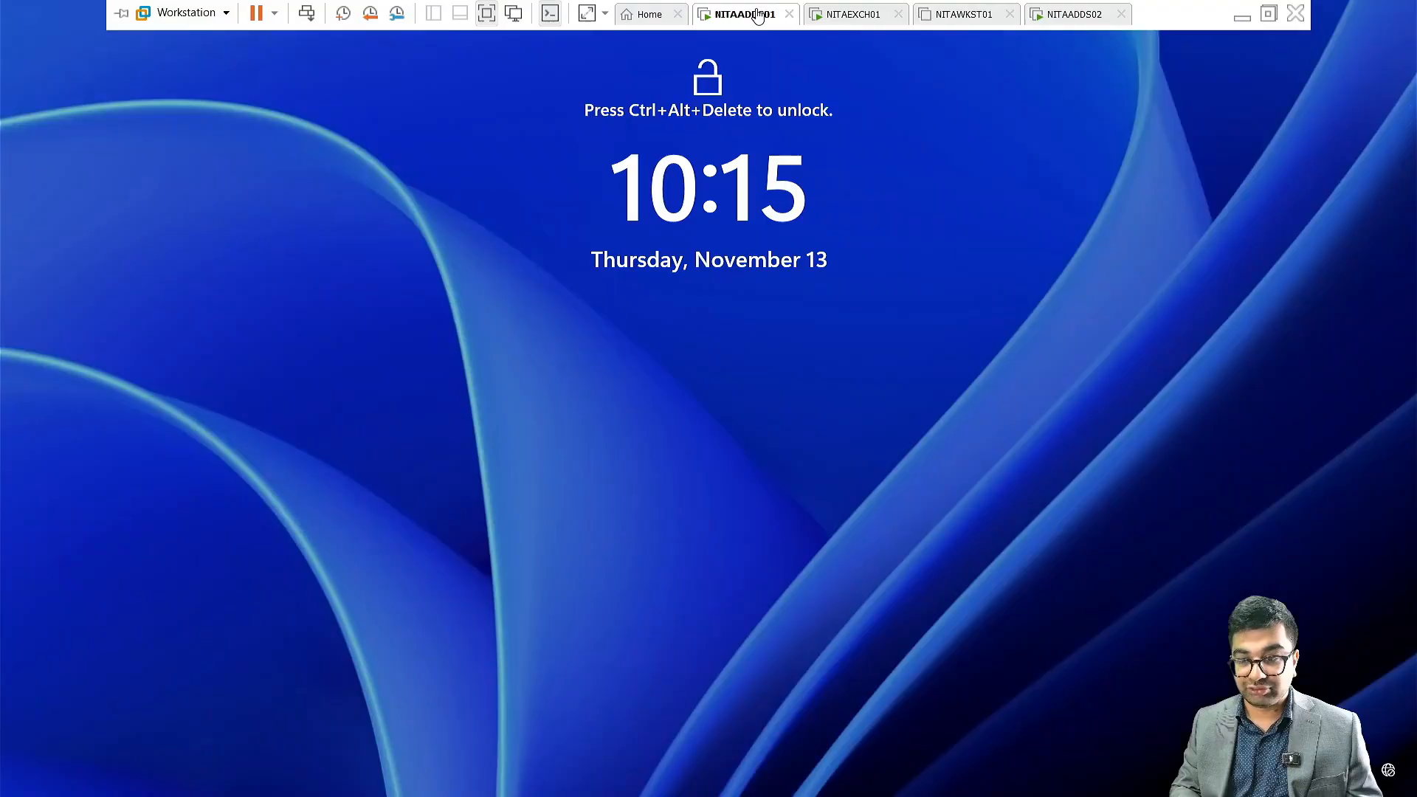
{"action": "left_click", "coordinate": [257, 12]}
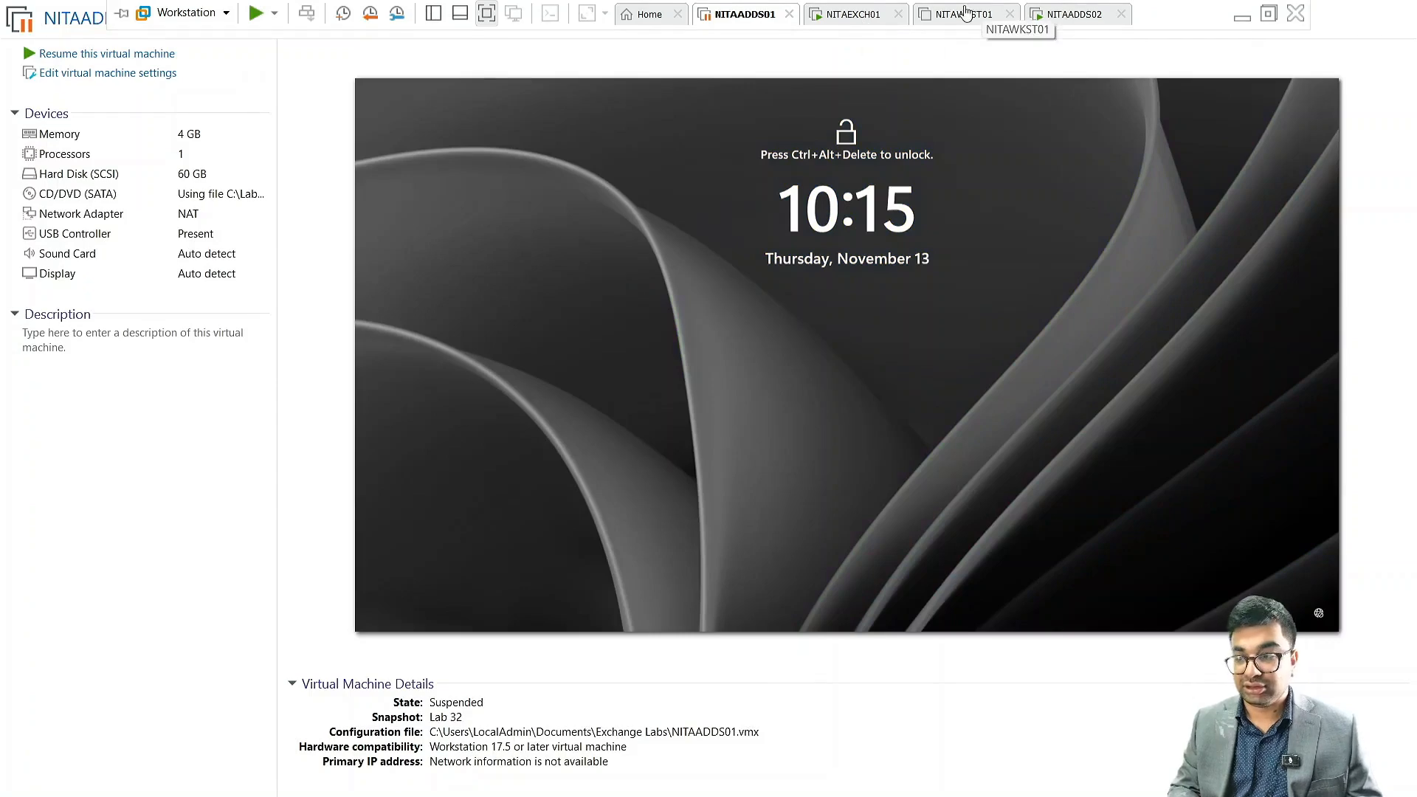
{"action": "left_click", "coordinate": [848, 15]}
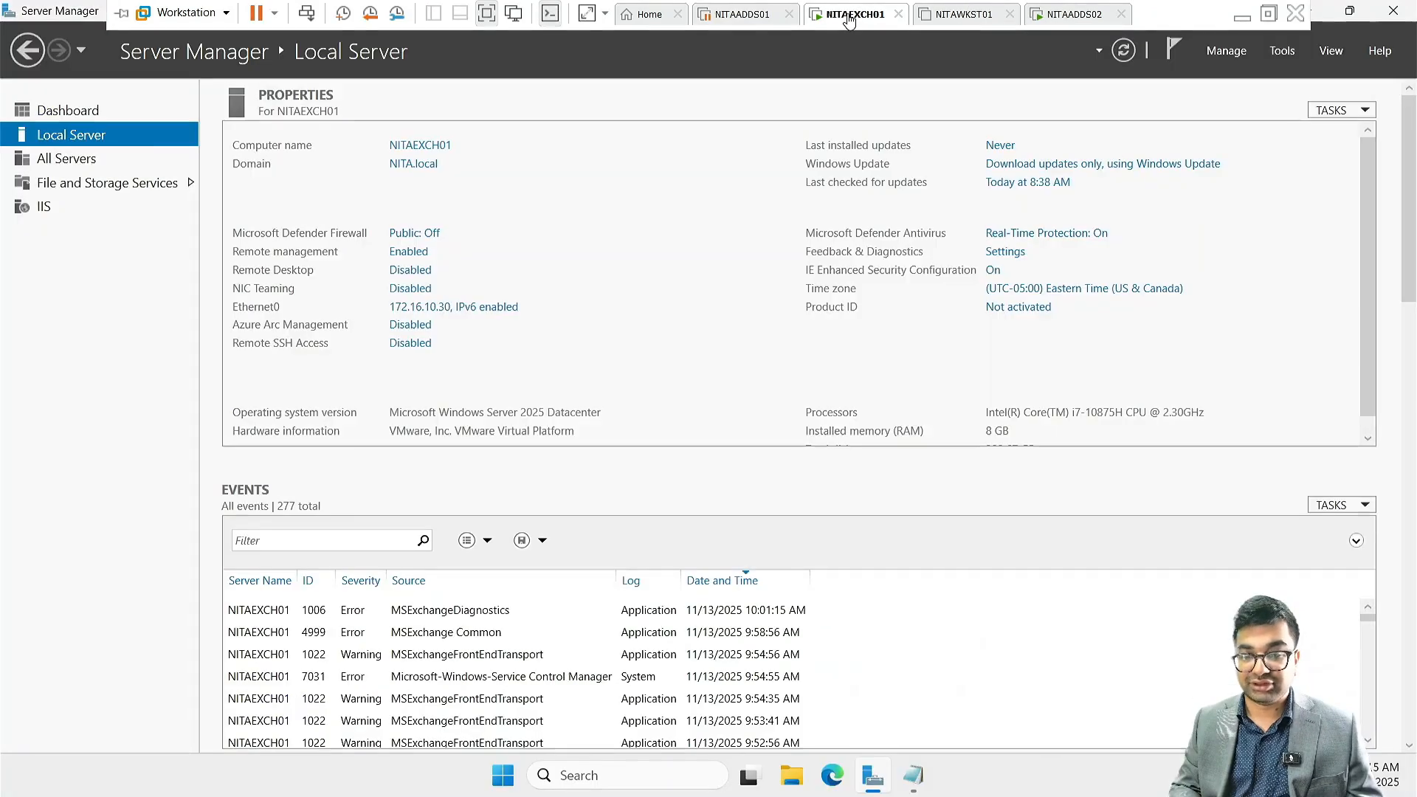
{"action": "left_click", "coordinate": [256, 13]}
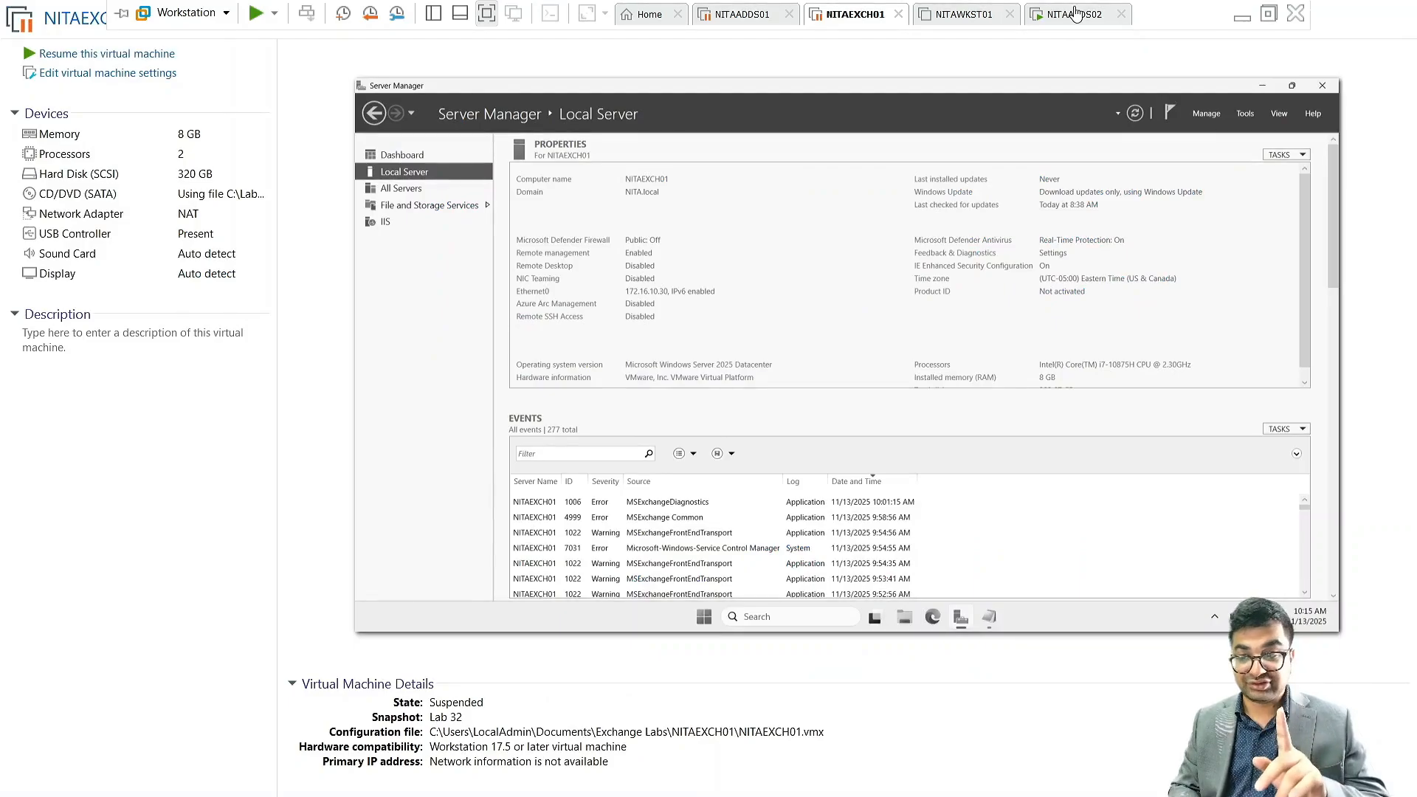
{"action": "left_click", "coordinate": [1075, 14]}
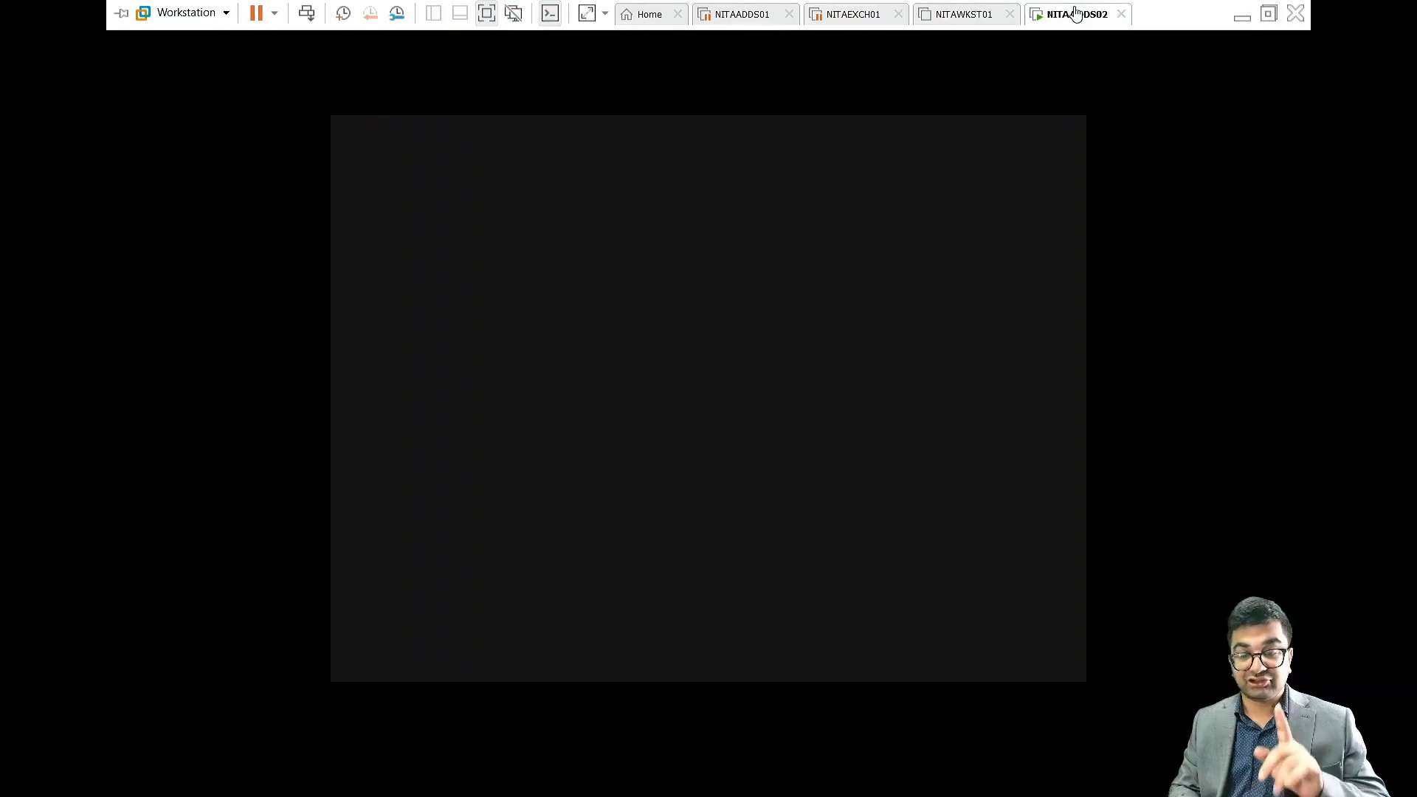
Limit the diagnostic data sent to Microsoft to Required only and dismiss the Windows Admin Center and Azure Arc notice
{"action": "left_click", "coordinate": [720, 383]}
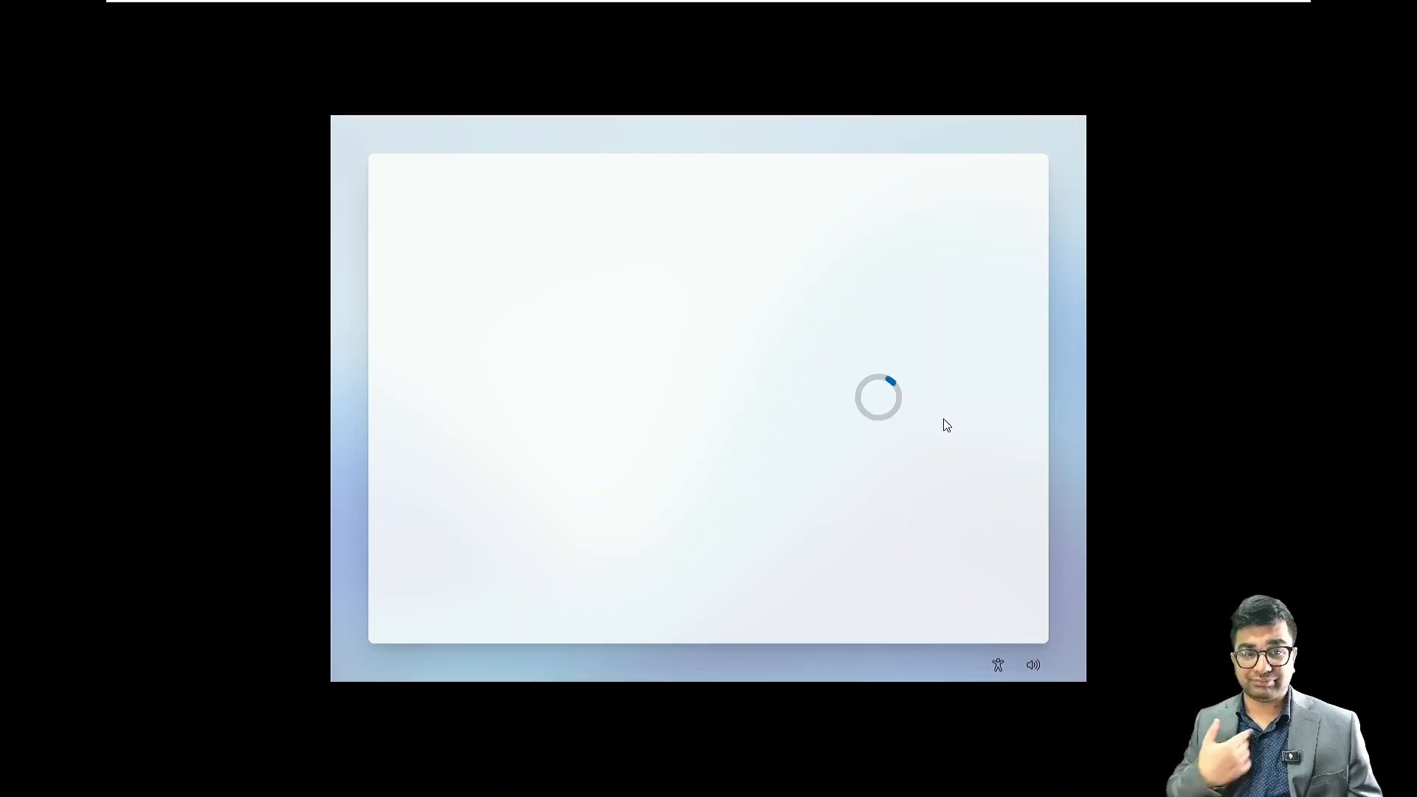
{"action": "left_click", "coordinate": [900, 391]}
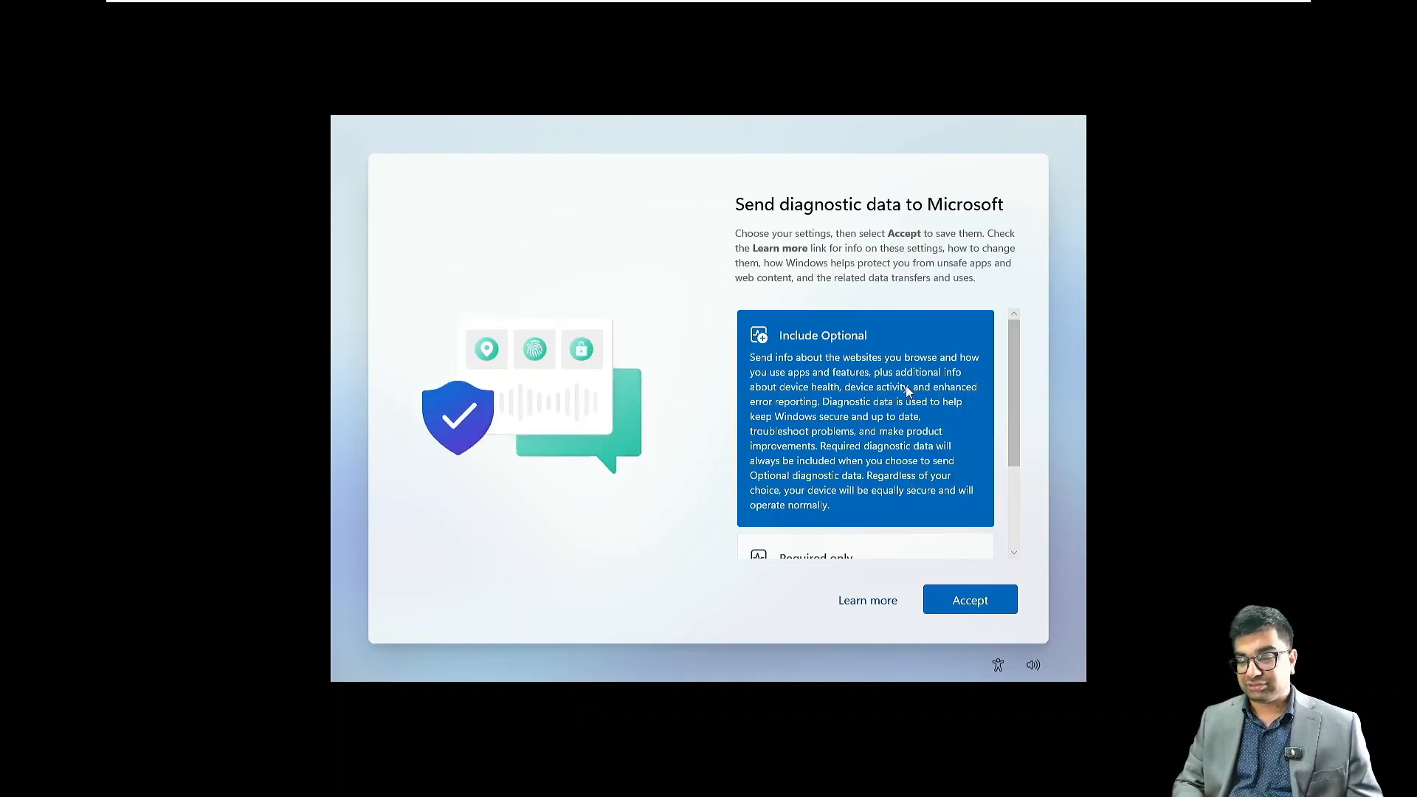
{"action": "scroll", "coordinate": [906, 386], "scroll_direction": "down", "scroll_amount": 3}
{"action": "left_click", "coordinate": [895, 474]}
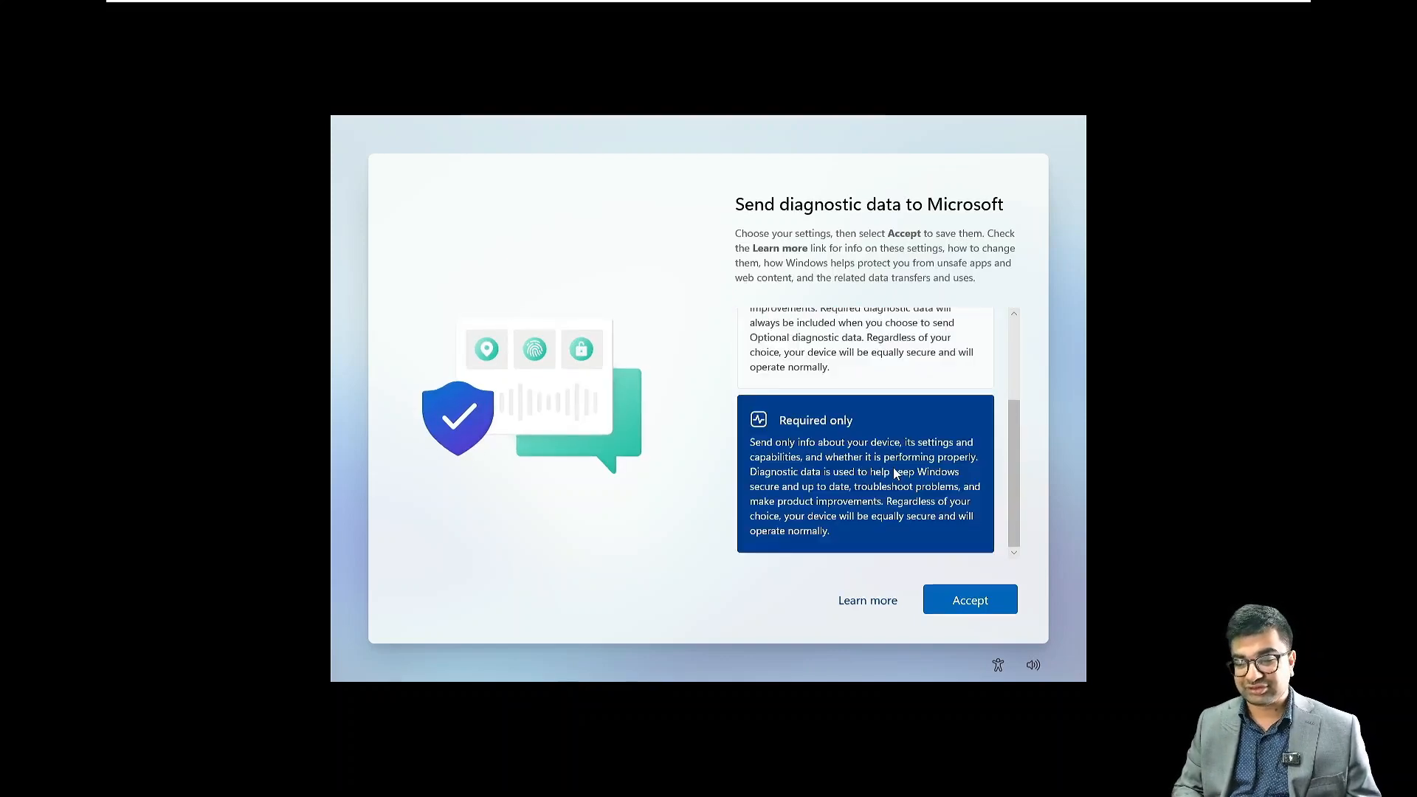
{"action": "left_click", "coordinate": [970, 599]}
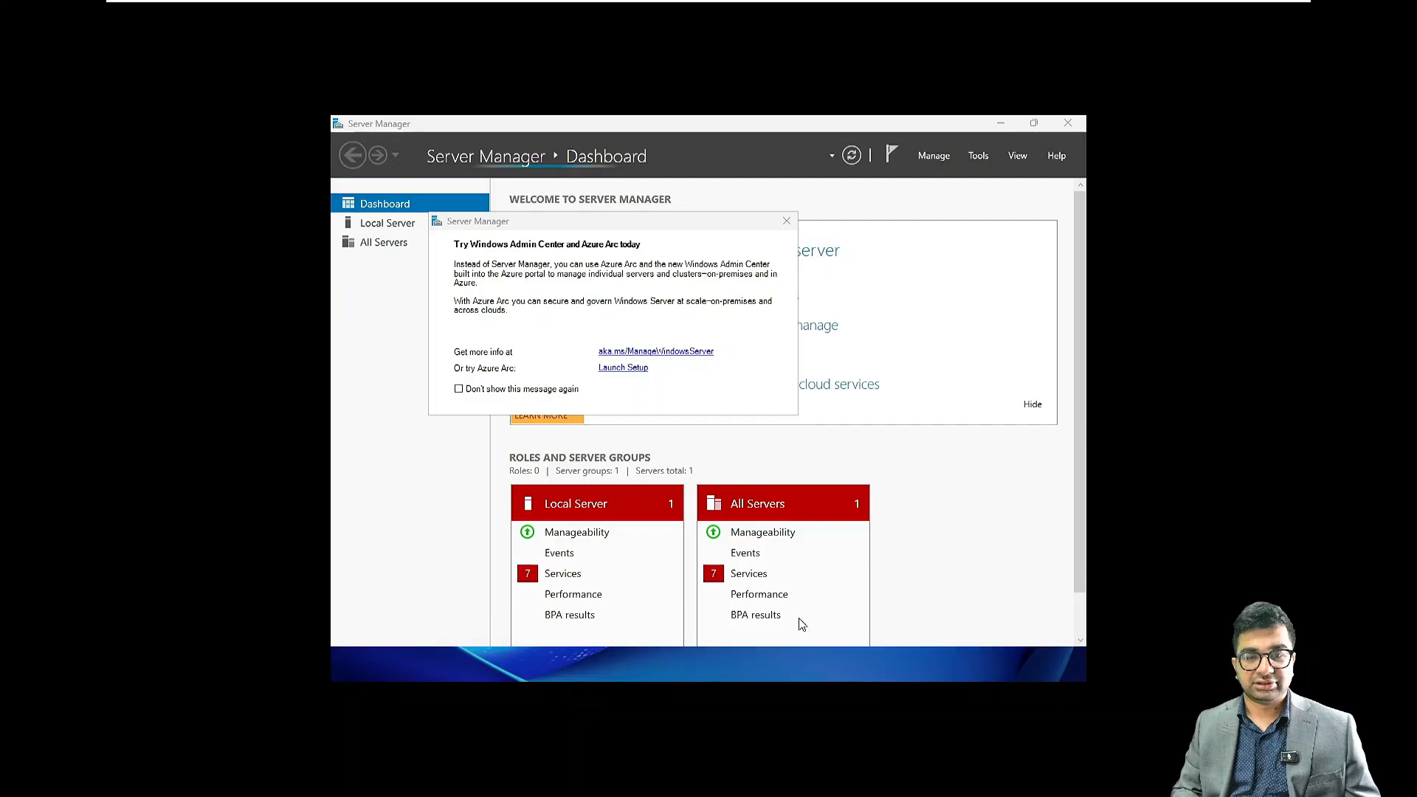
{"action": "left_click", "coordinate": [787, 221]}
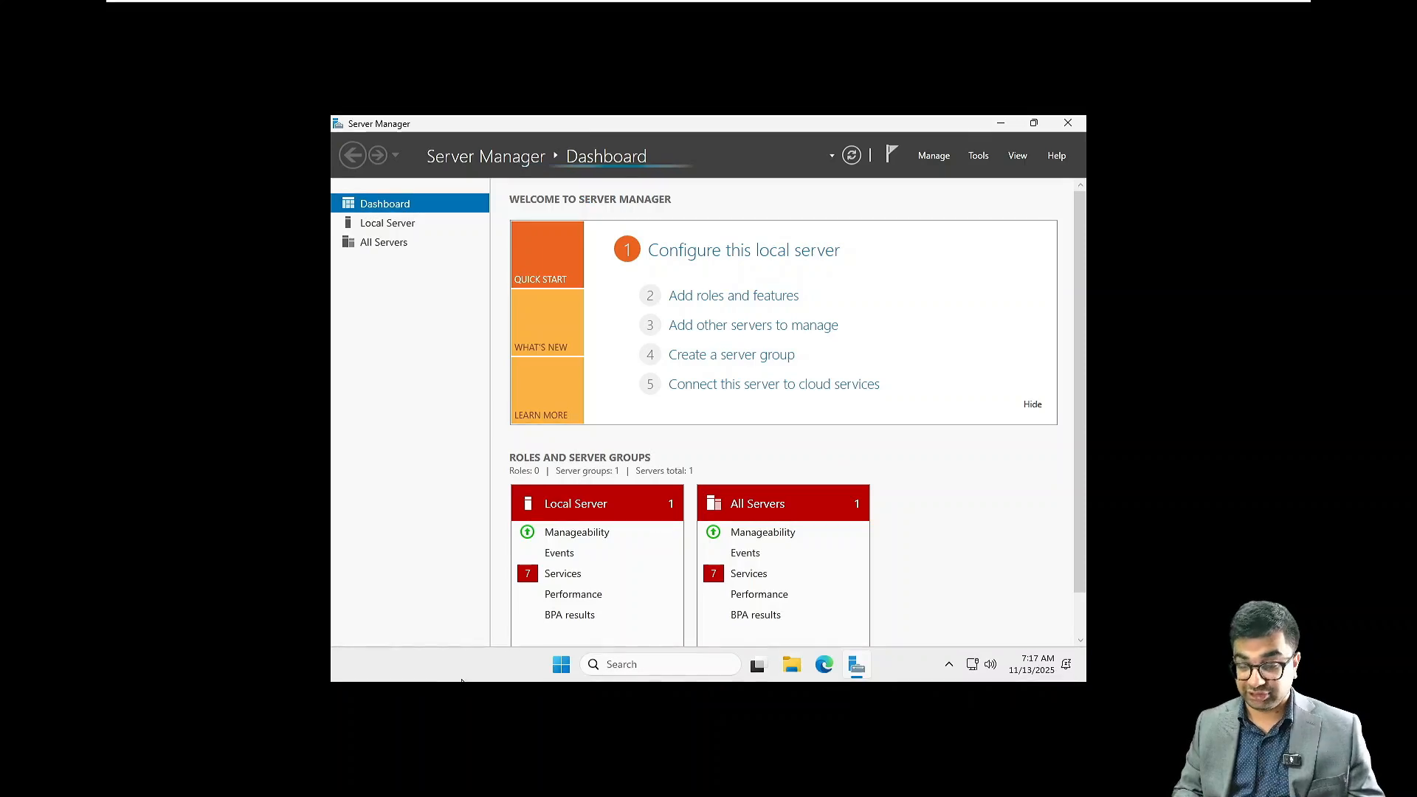
Open the Windows Settings on the System page, restore Server Manager to a smaller window and maximize the Settings window
{"action": "left_click", "coordinate": [559, 666]}
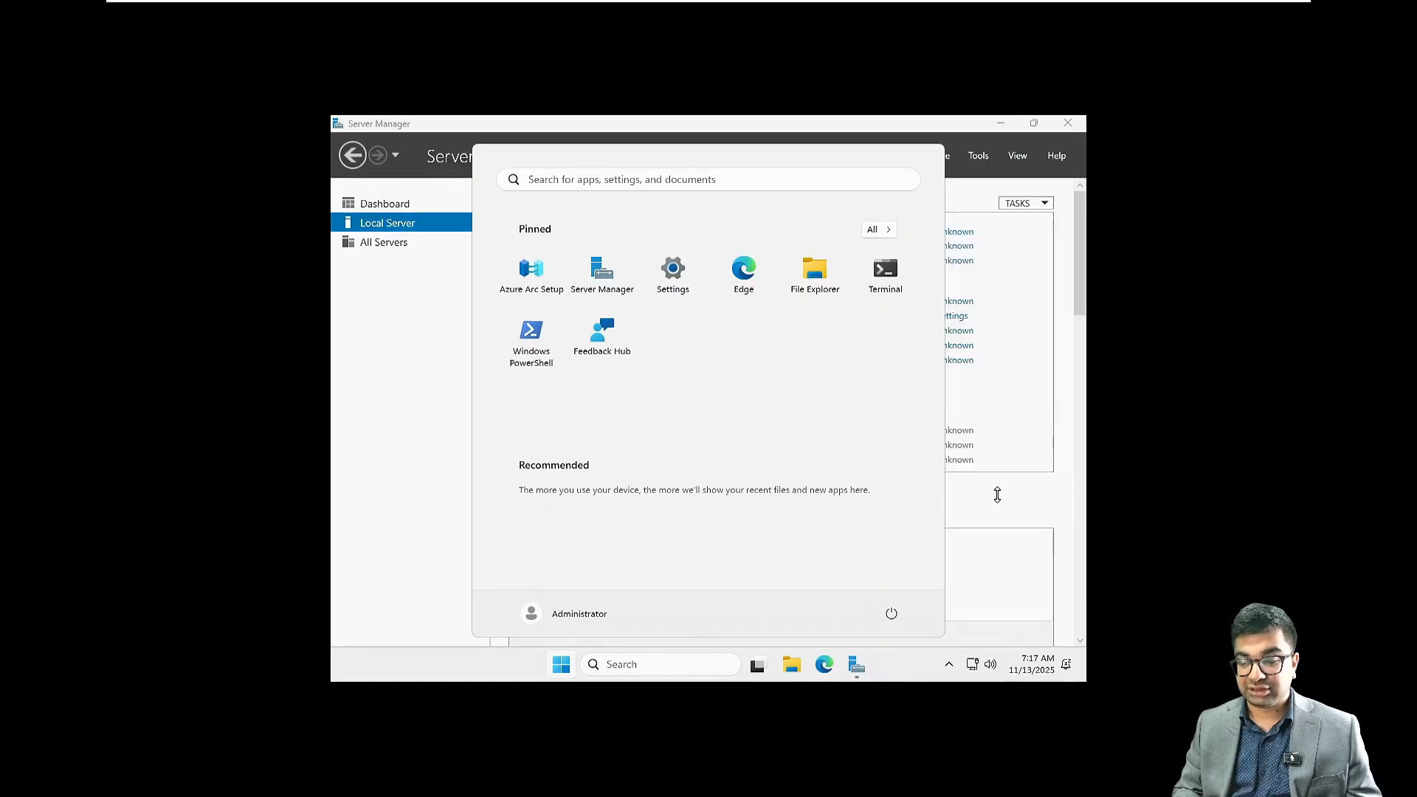
{"action": "left_click", "coordinate": [996, 126]}
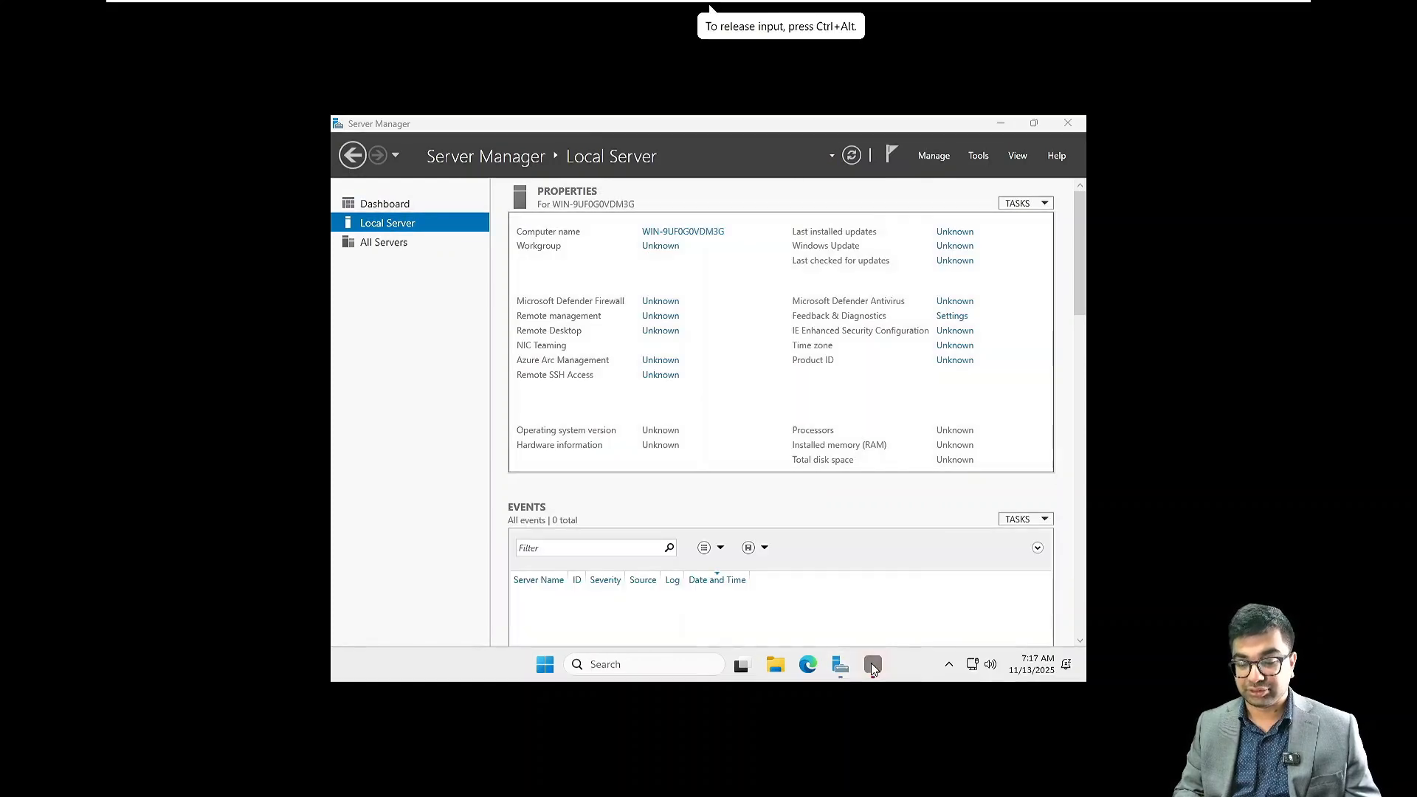
{"action": "left_click", "coordinate": [872, 666]}
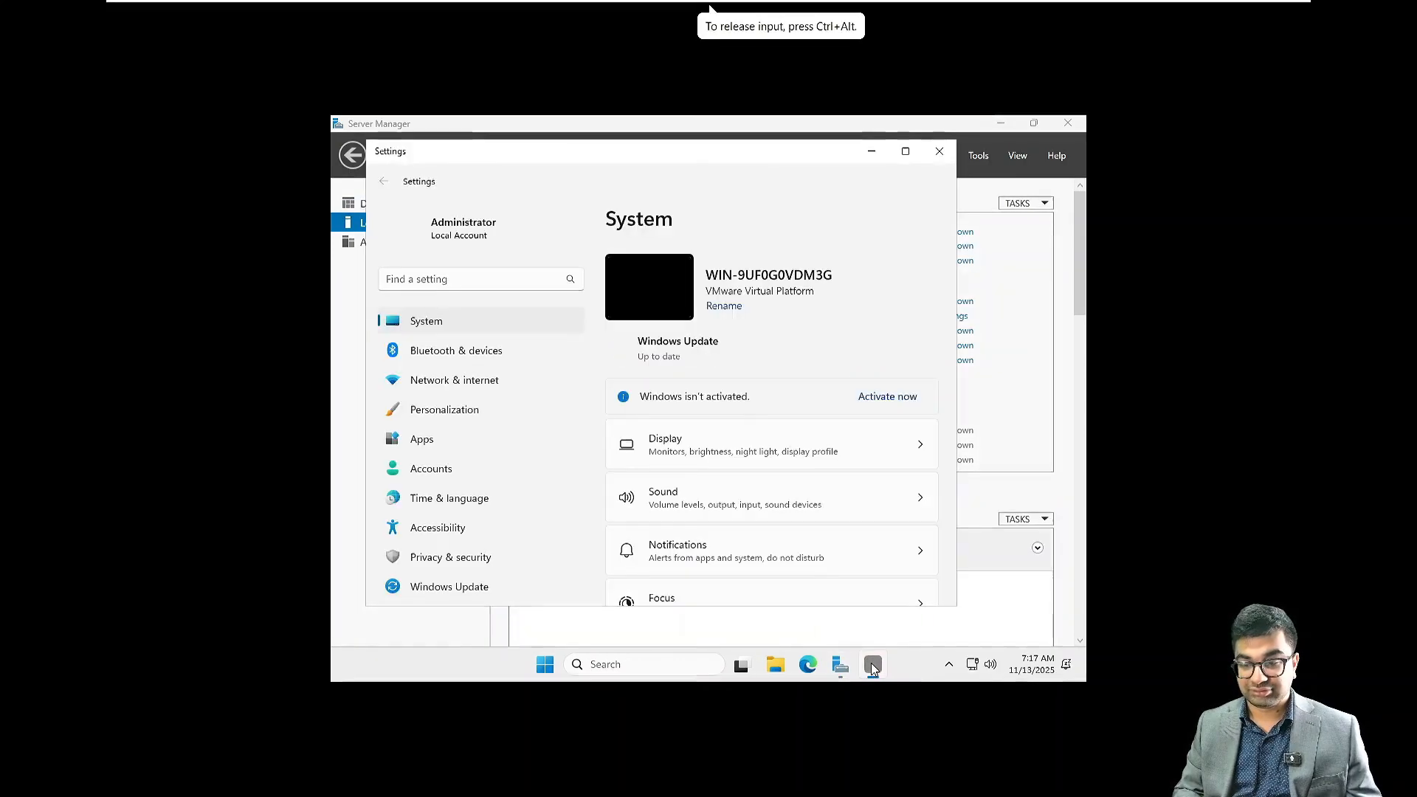
{"action": "left_click", "coordinate": [1038, 121]}
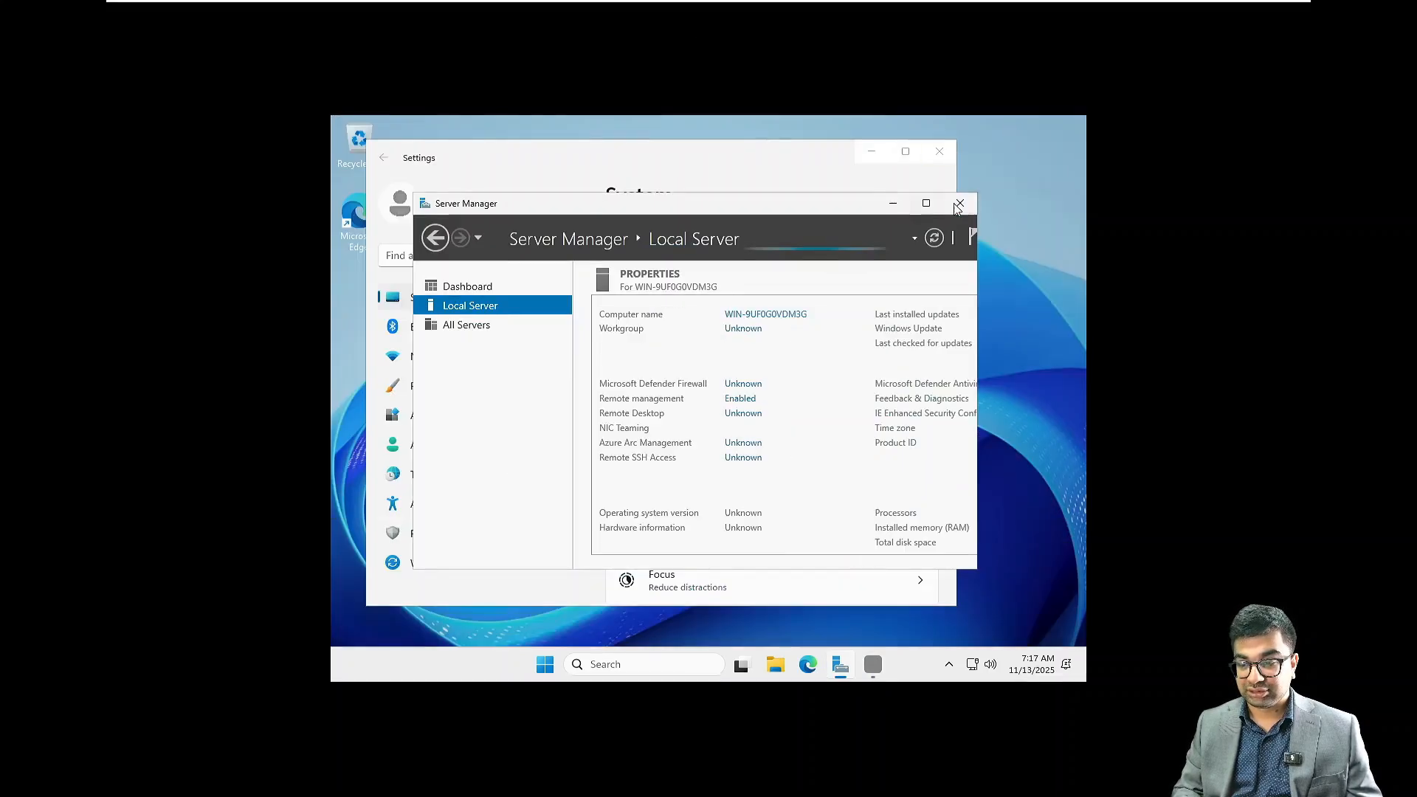
{"action": "left_click", "coordinate": [908, 152]}
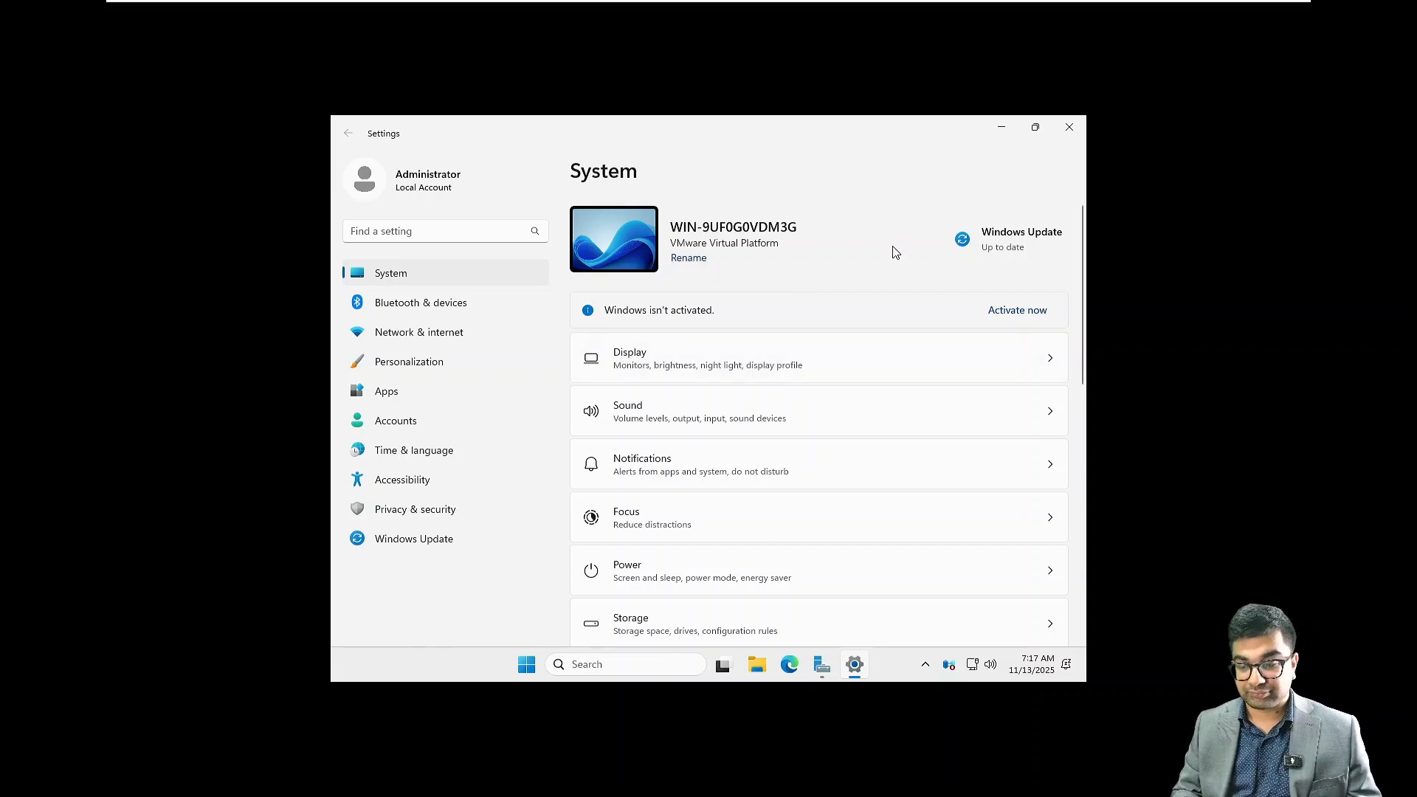
{"action": "left_click", "coordinate": [689, 258]}
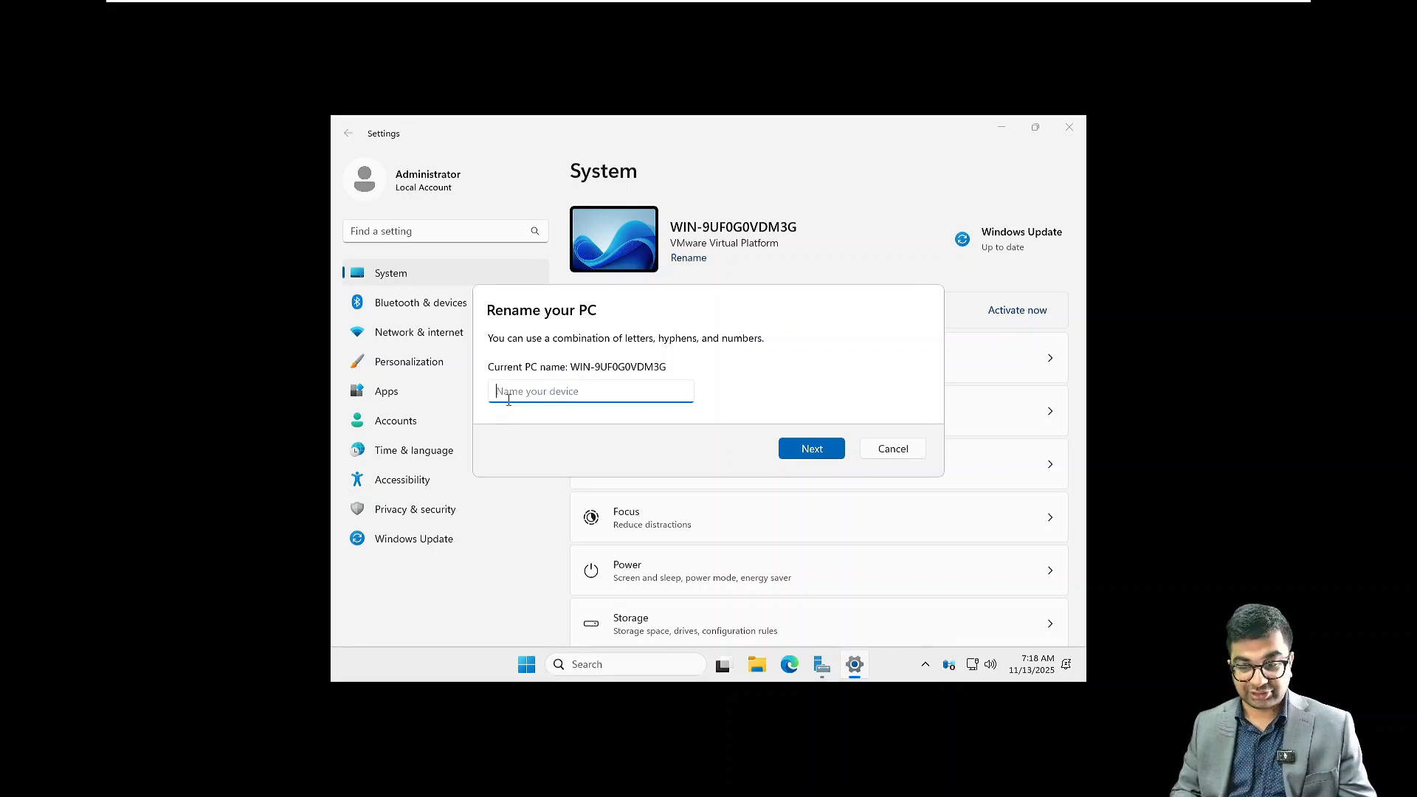
{"action": "type", "text": "NI"}
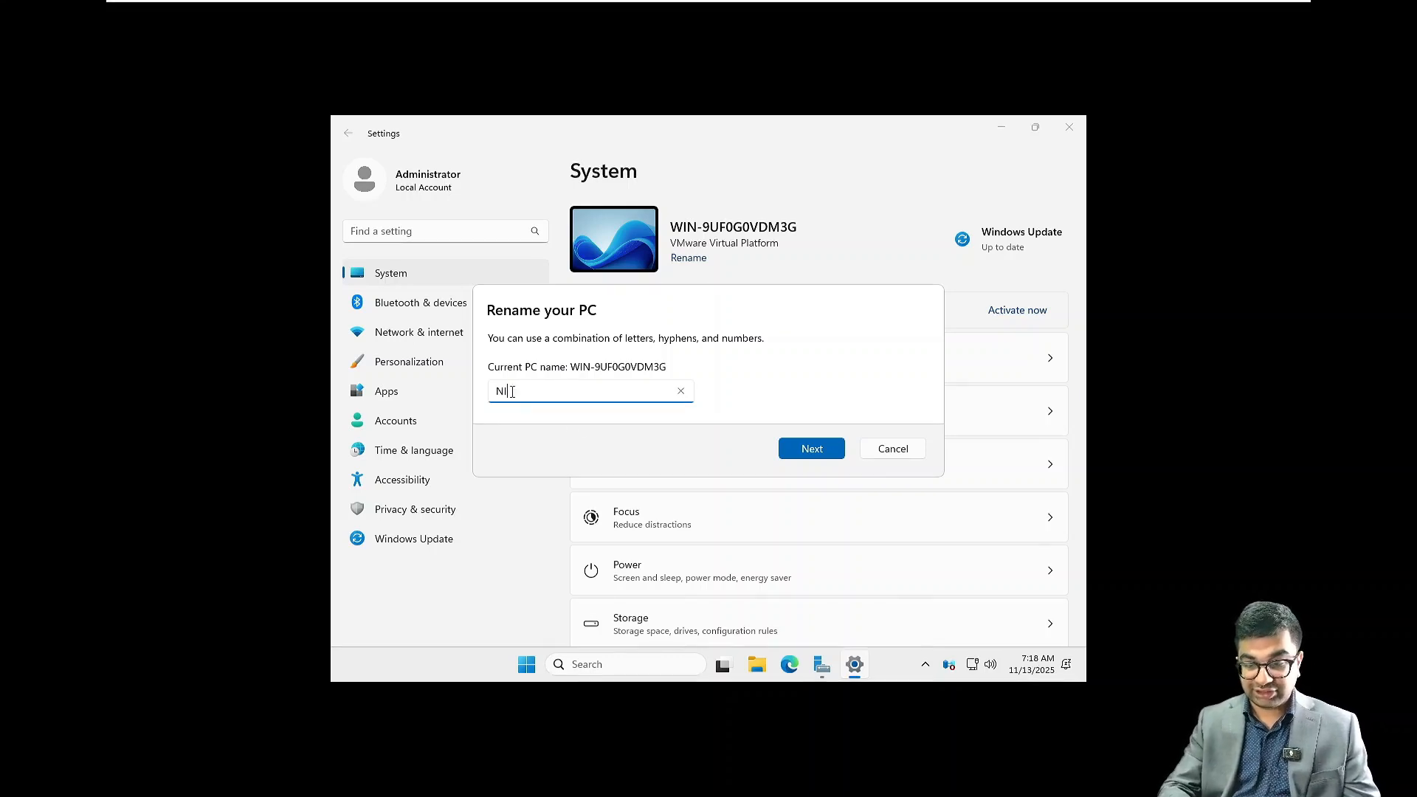
{"action": "type", "text": "TAADD"}
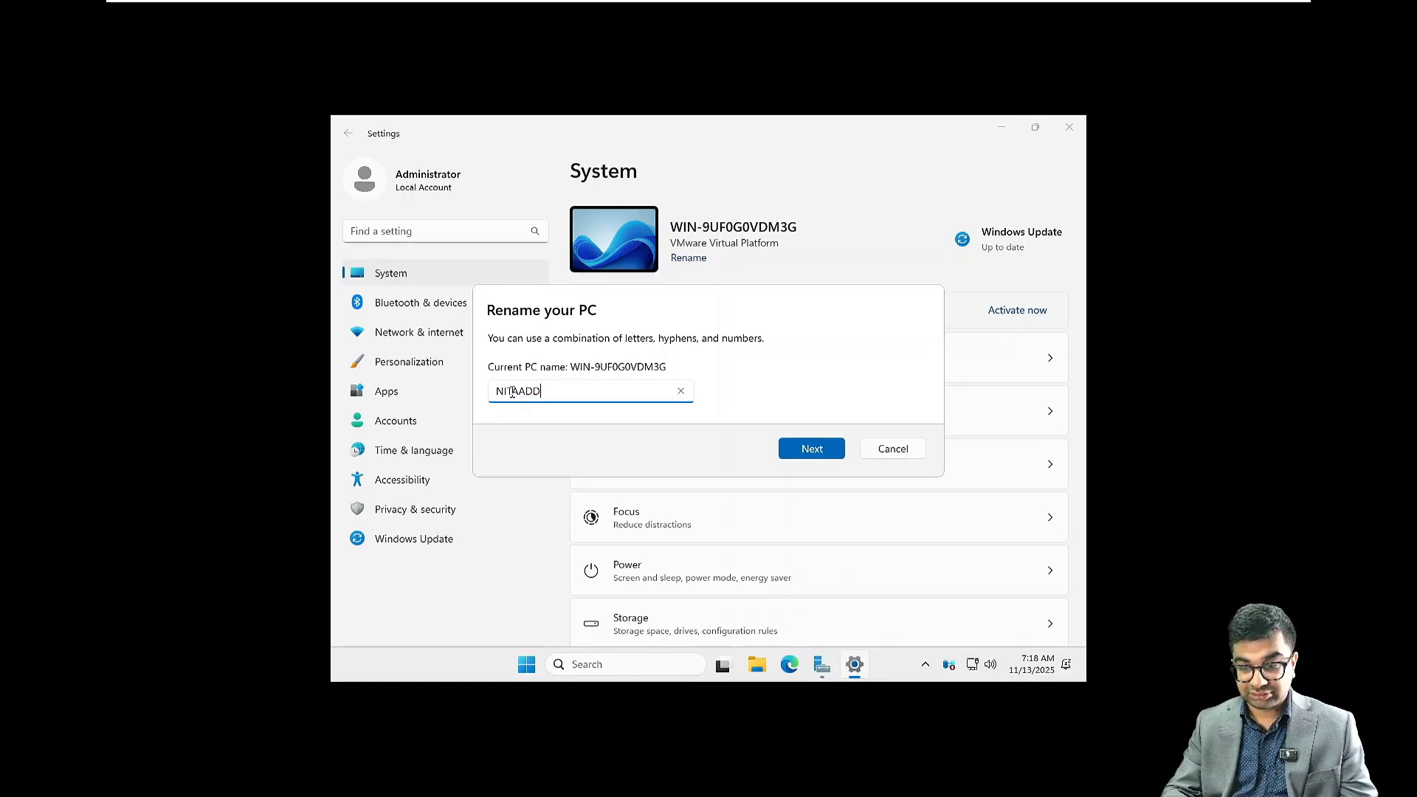
{"action": "type", "text": "S01"}
{"action": "key", "text": "BackSpace"}
{"action": "type", "text": "2"}
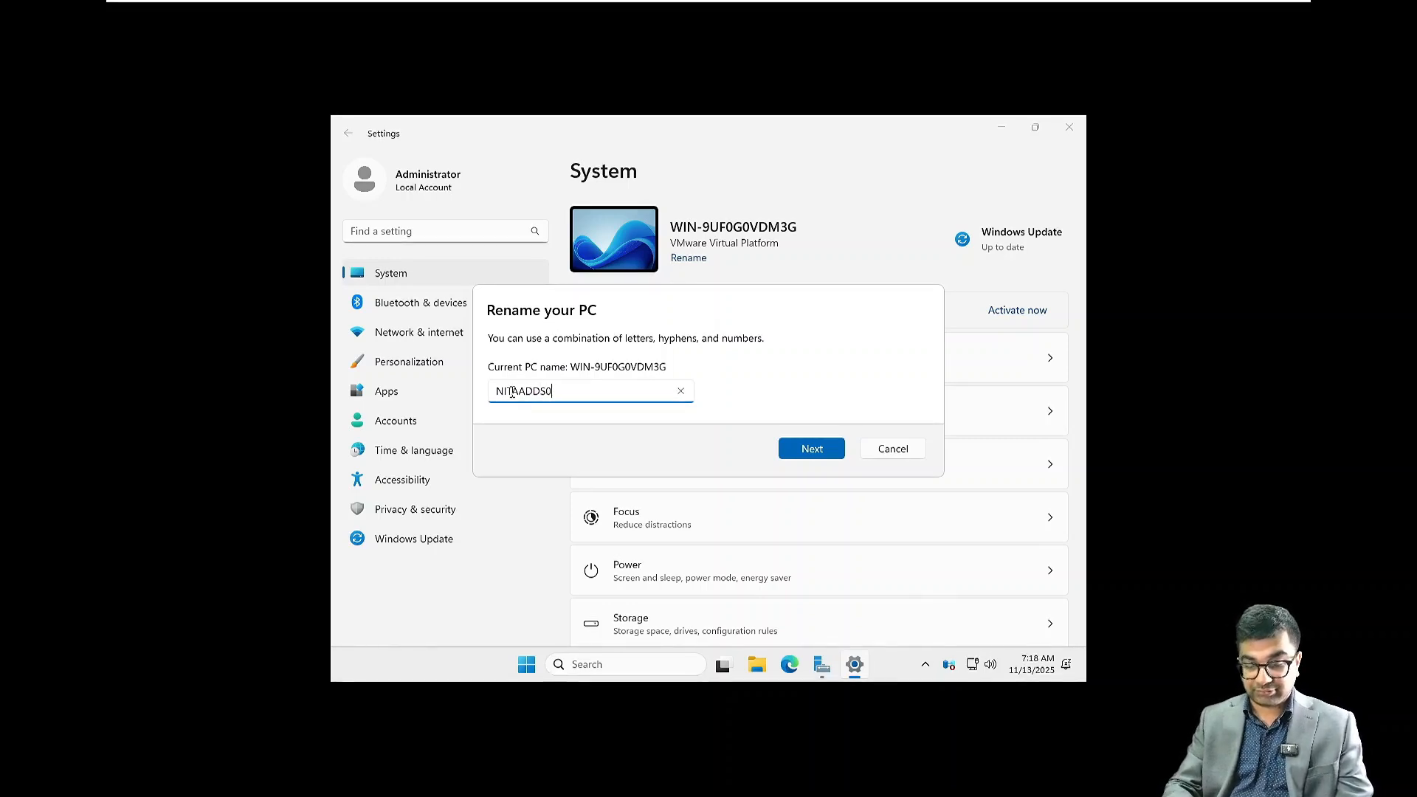
{"action": "left_click", "coordinate": [899, 451]}
From the About page of Settings, view the domain or workgroup properties and the computer name change dialog, and cancel both
{"action": "scroll", "coordinate": [662, 494], "scroll_direction": "down", "scroll_amount": 10}
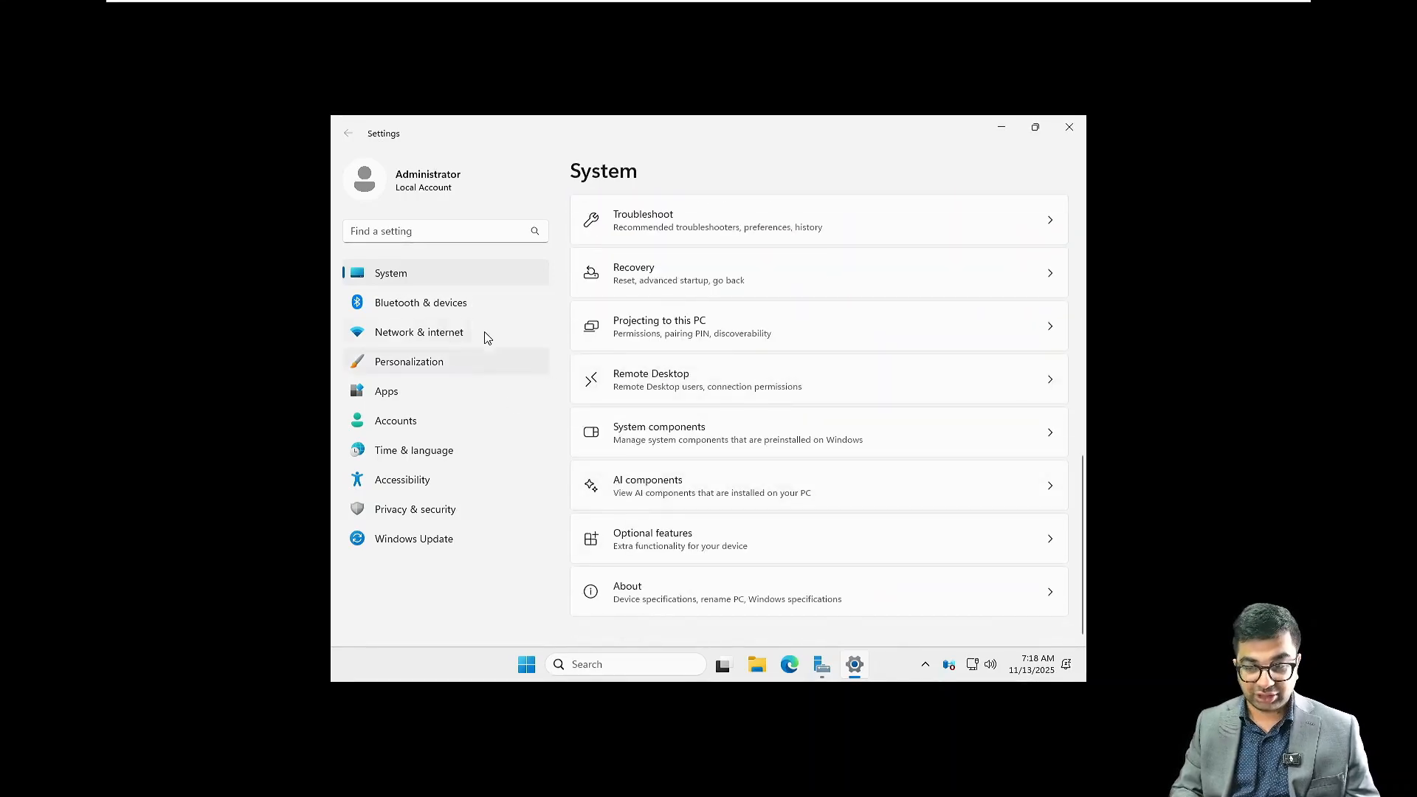
{"action": "left_click", "coordinate": [694, 593]}
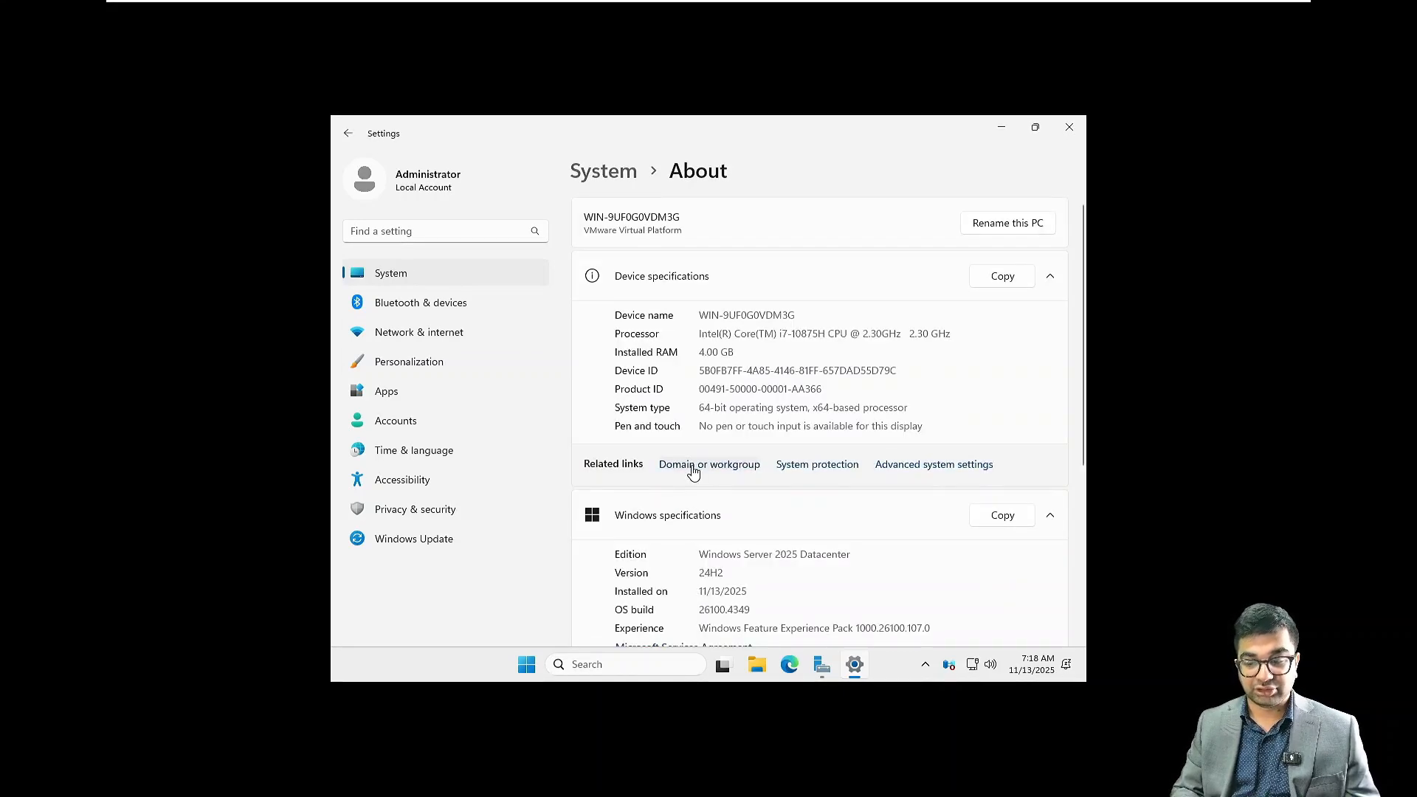
{"action": "left_click", "coordinate": [692, 469]}
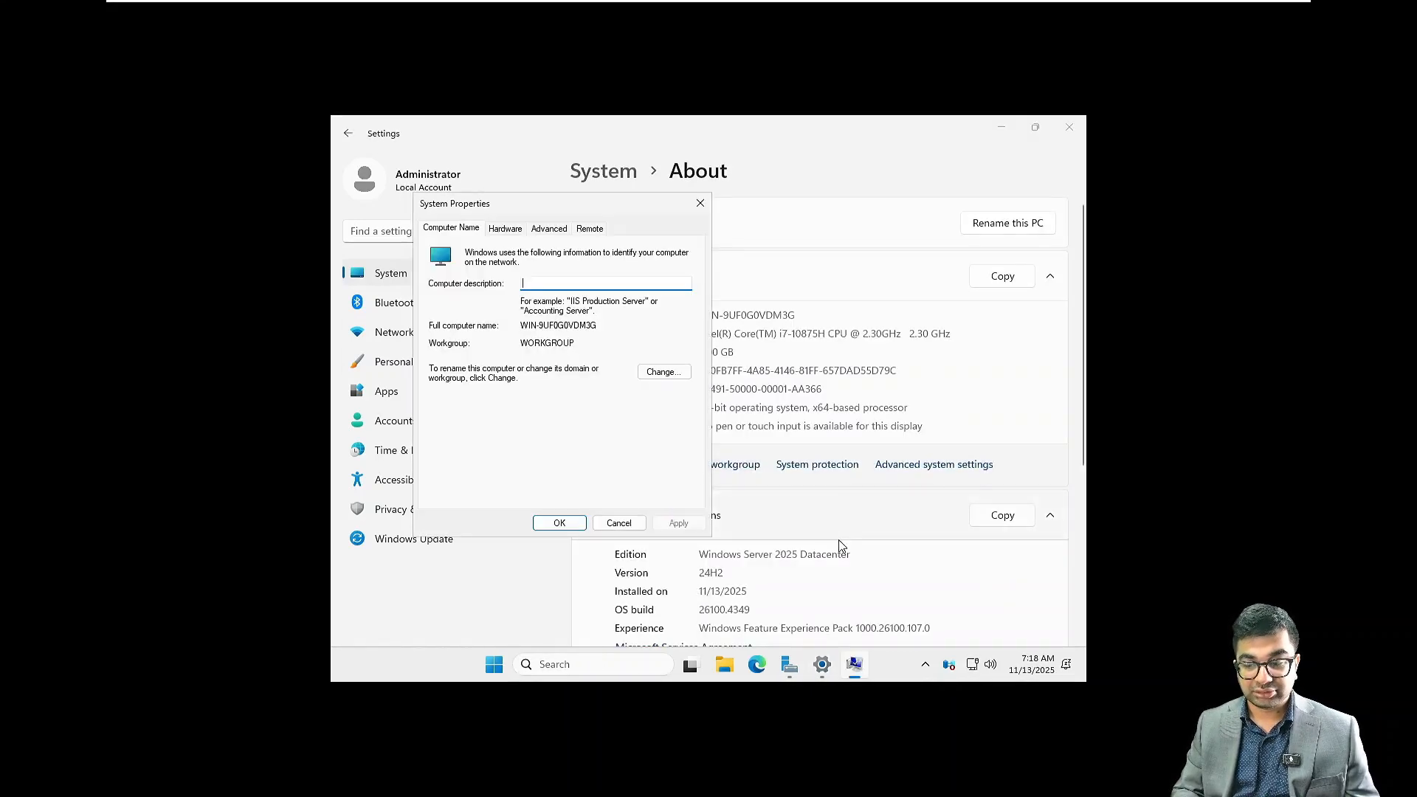
{"action": "left_click", "coordinate": [664, 371]}
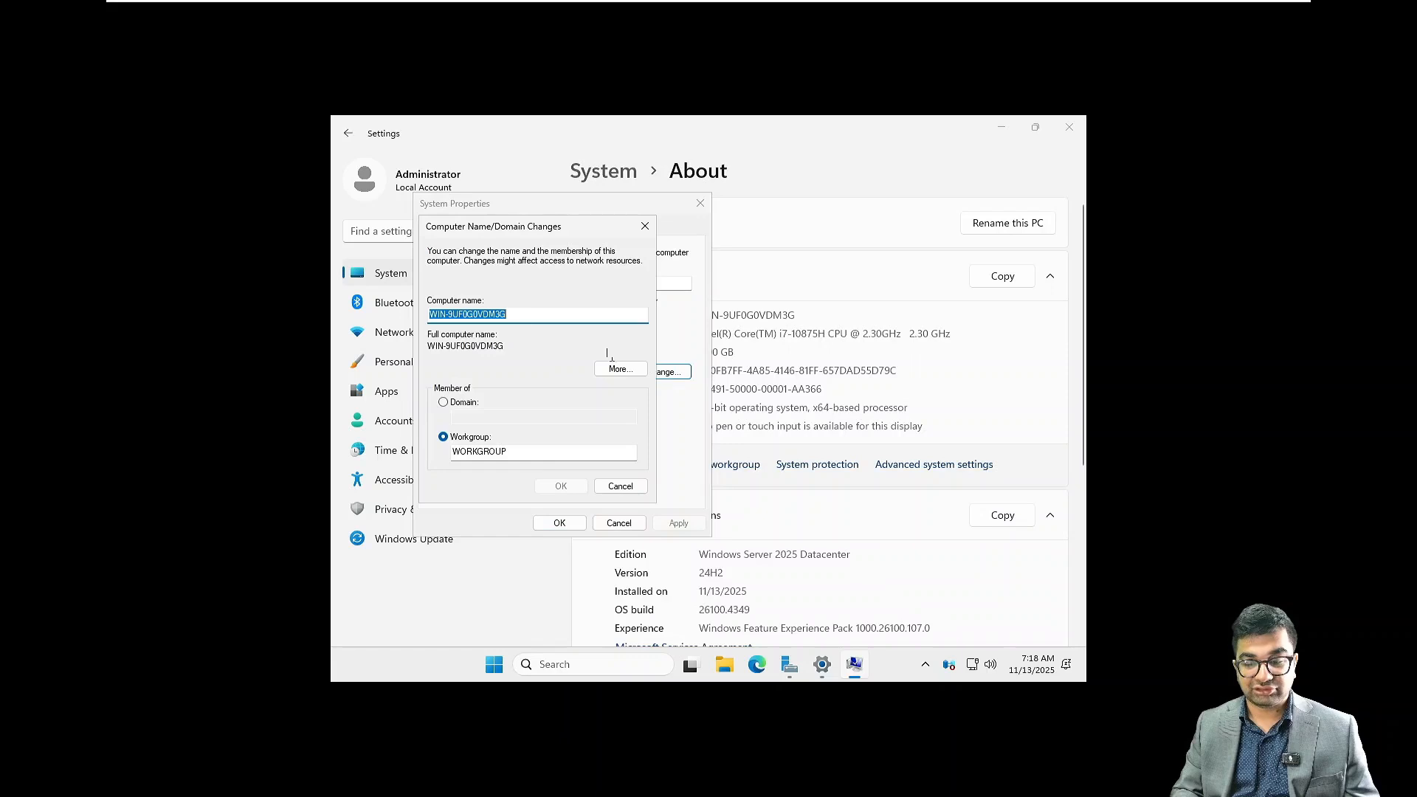
{"action": "left_click", "coordinate": [620, 486]}
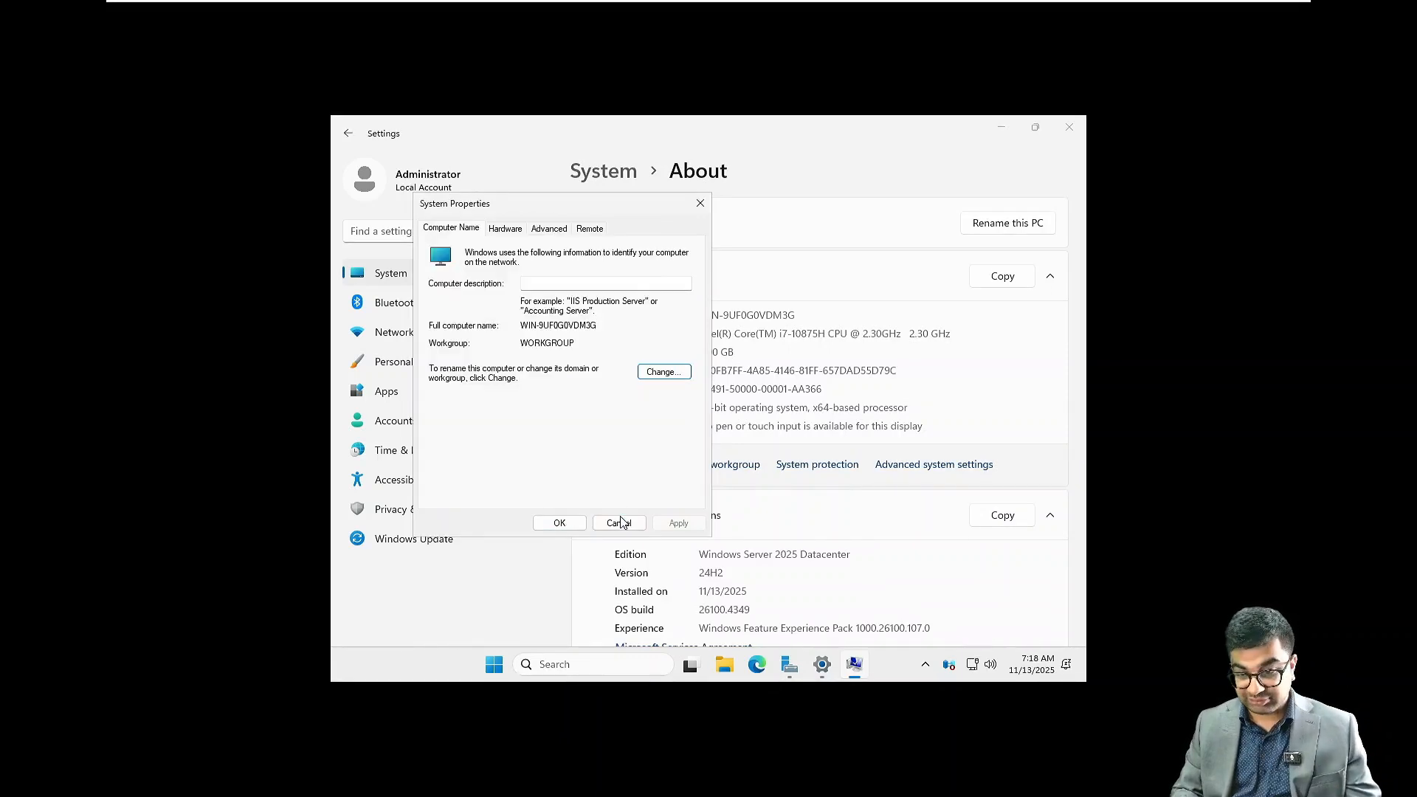
{"action": "left_click", "coordinate": [619, 523]}
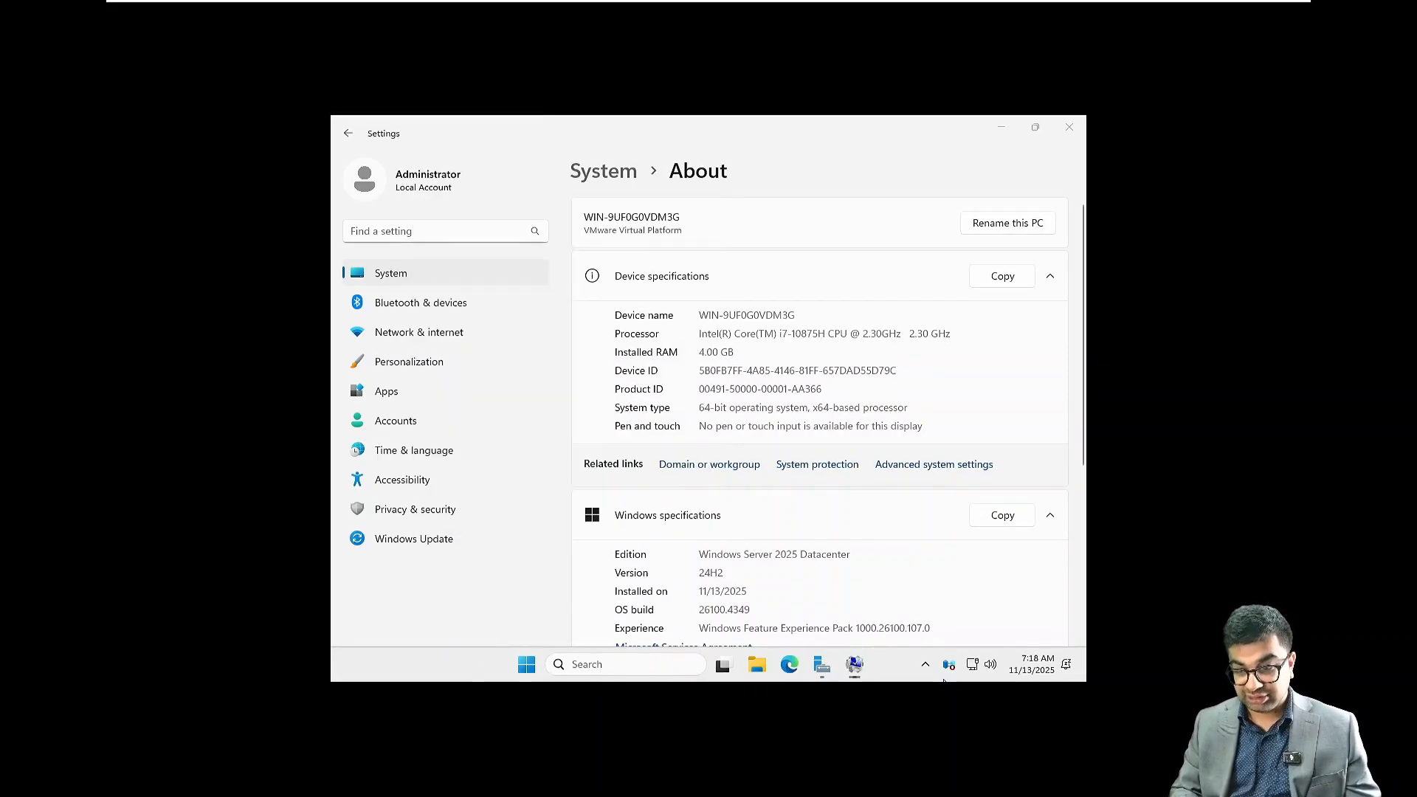
View the computer name and domain membership options from Server Manager's Local Server page and cancel without changes
{"action": "left_click", "coordinate": [822, 665]}
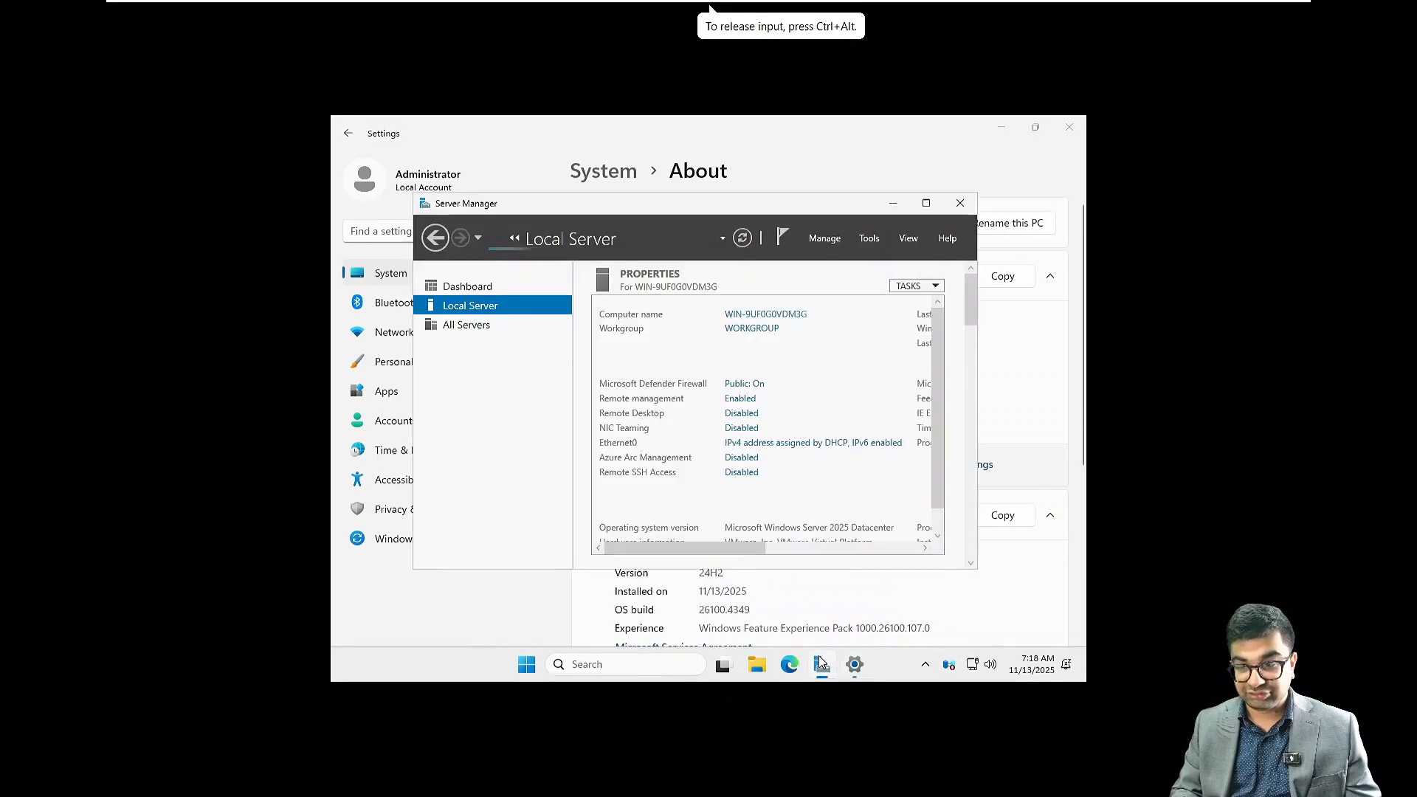
{"action": "left_click", "coordinate": [941, 207]}
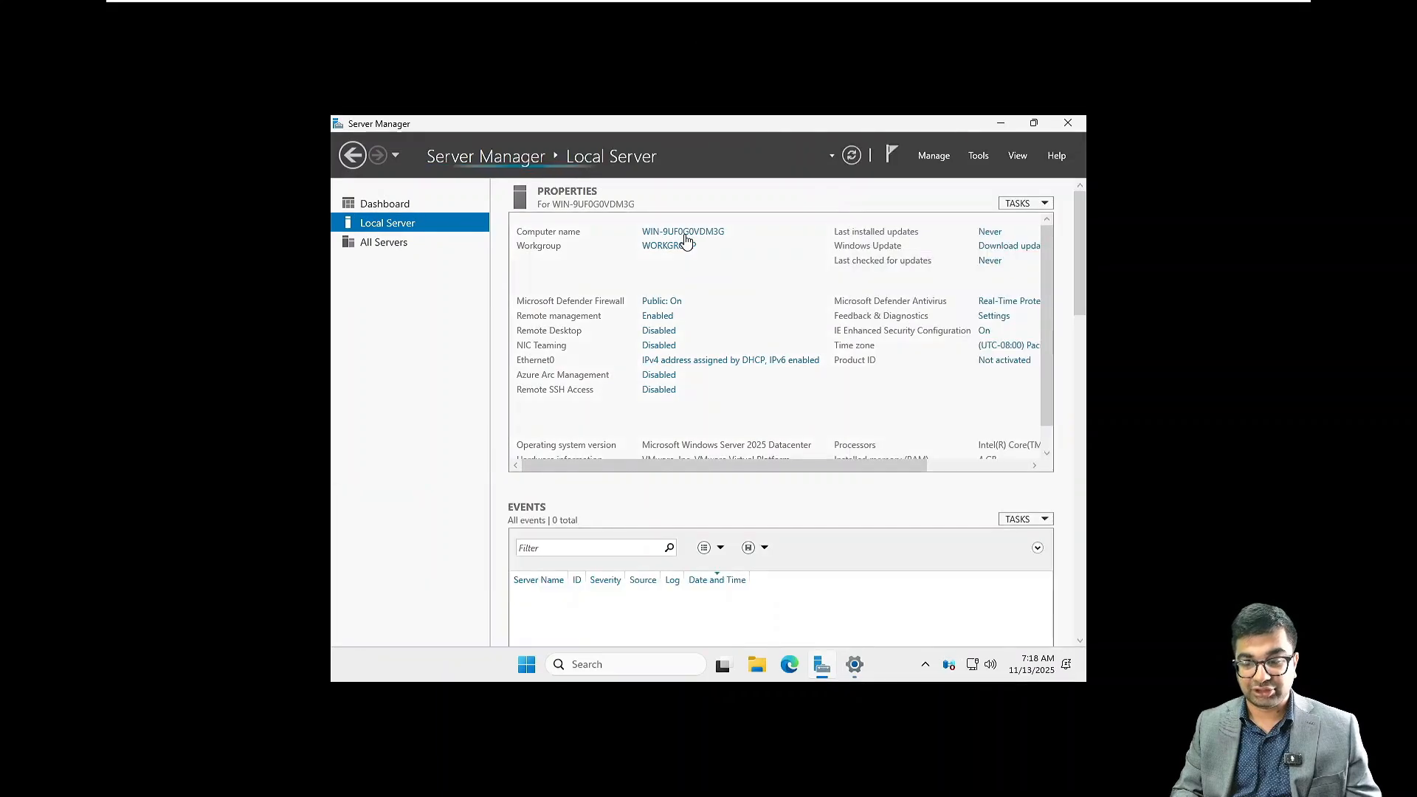
{"action": "left_click", "coordinate": [684, 233]}
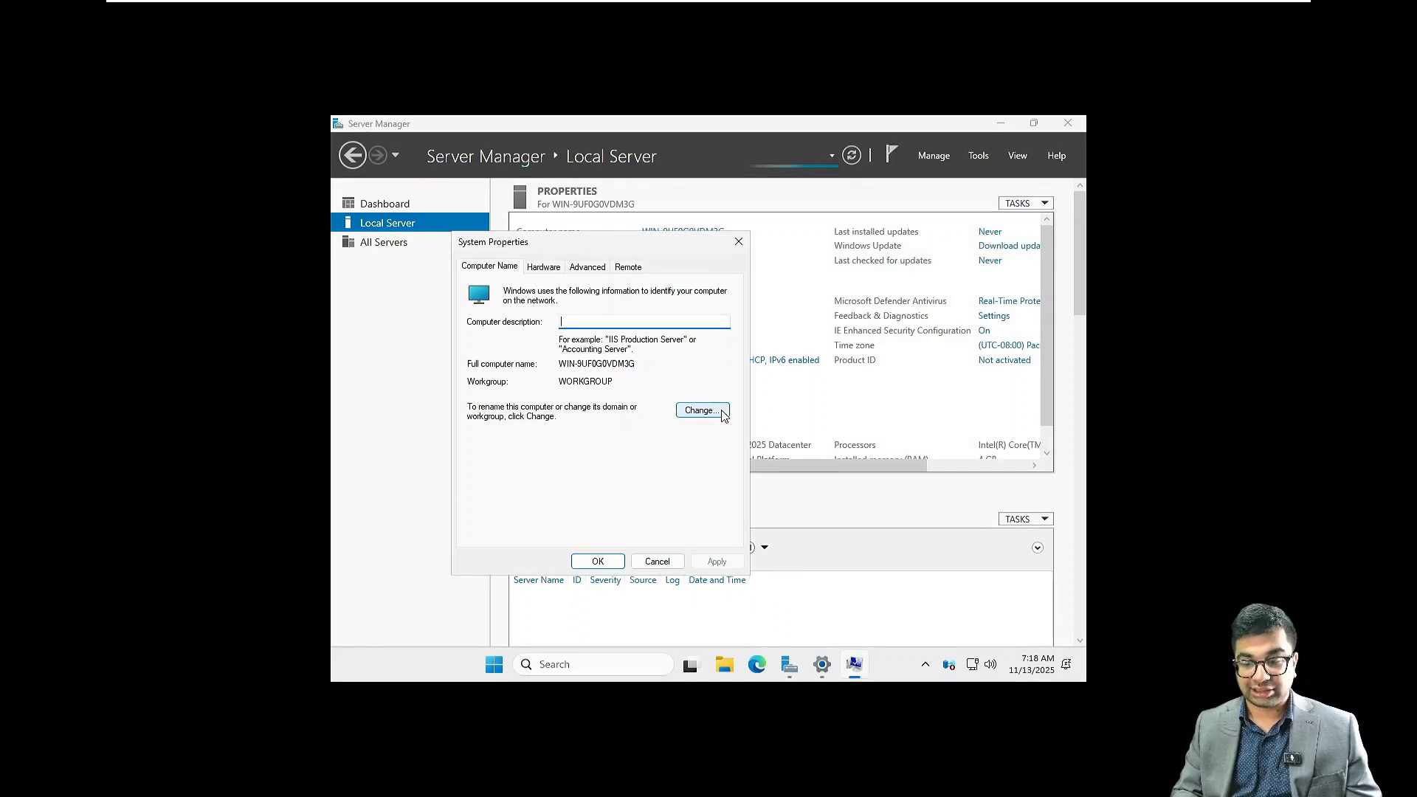
{"action": "left_click", "coordinate": [722, 413]}
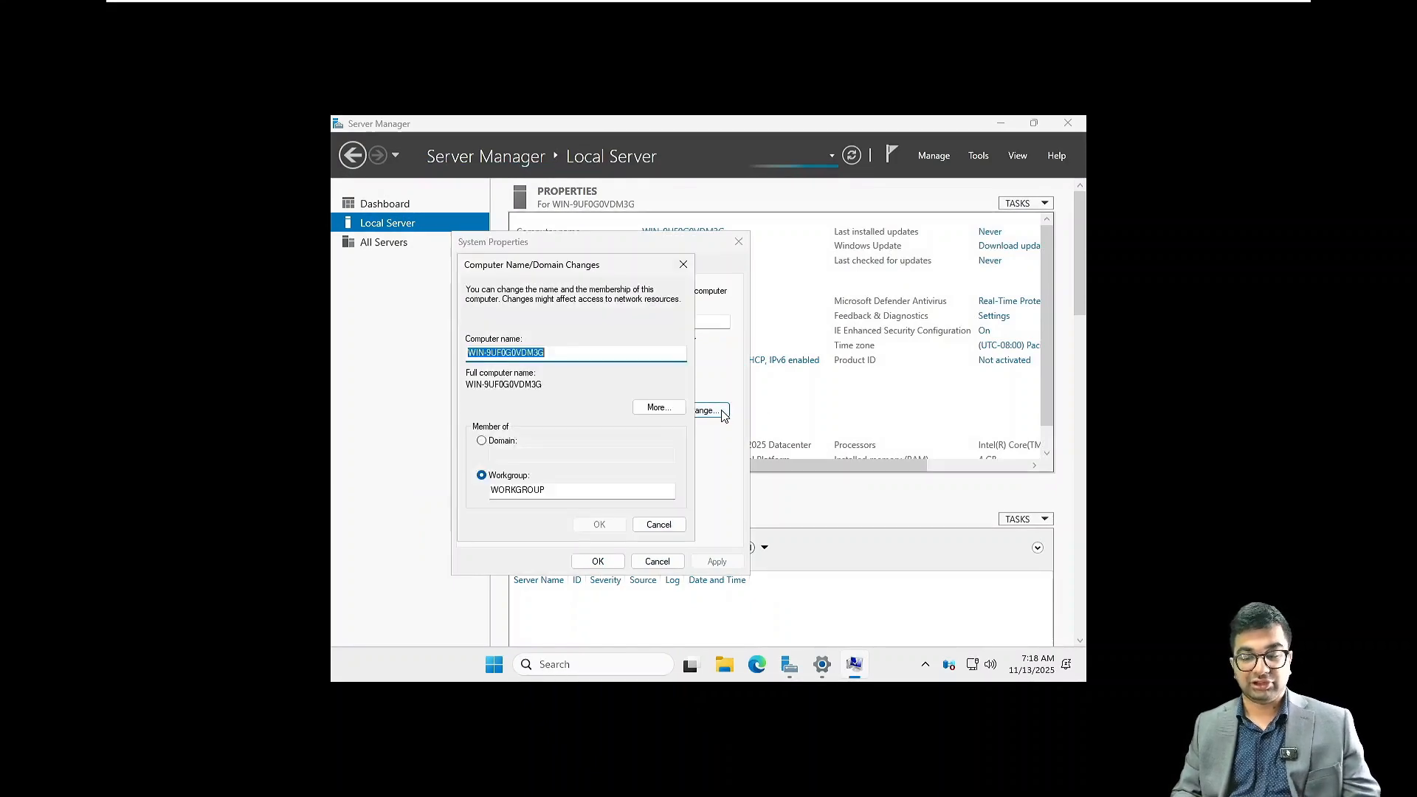
{"action": "left_click", "coordinate": [482, 440]}
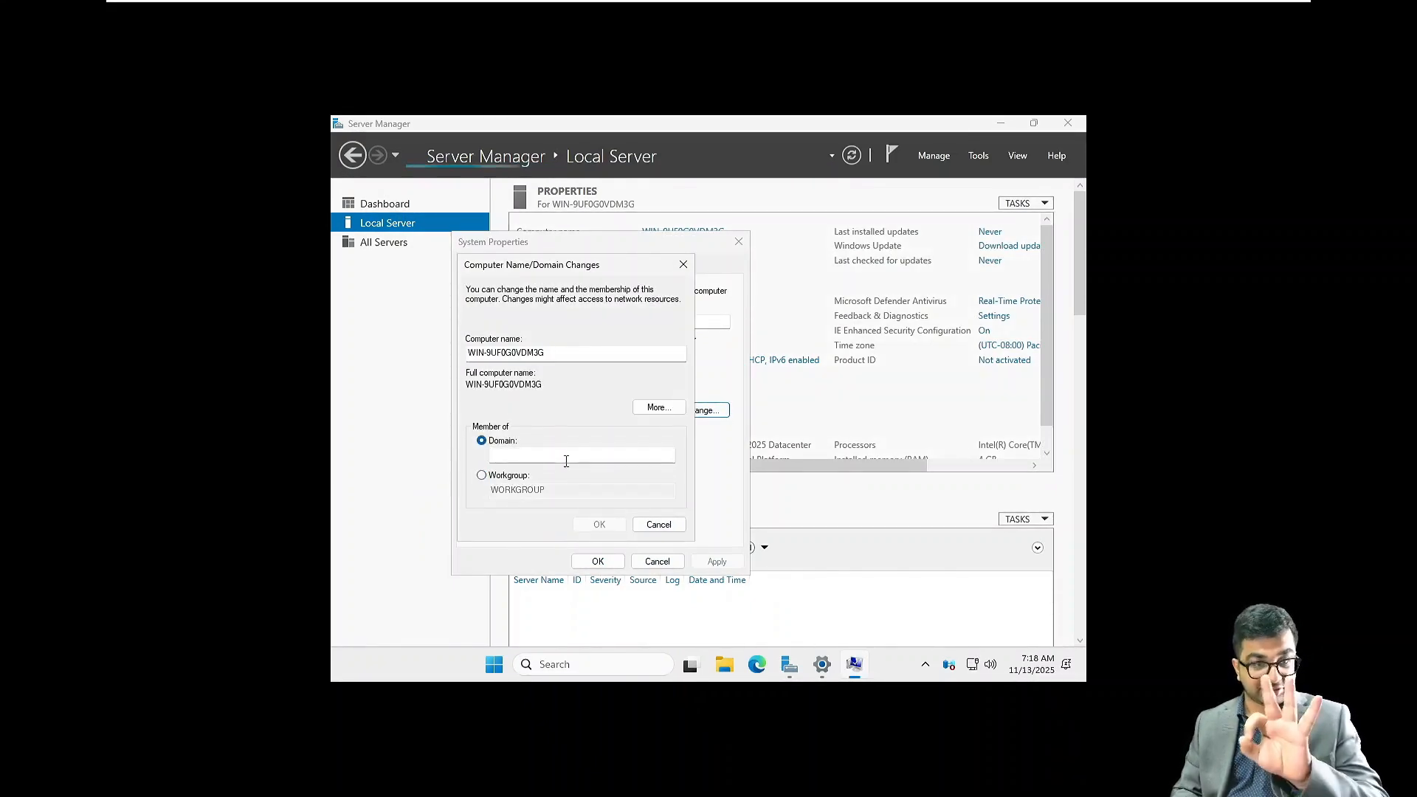
{"action": "left_click", "coordinate": [658, 525]}
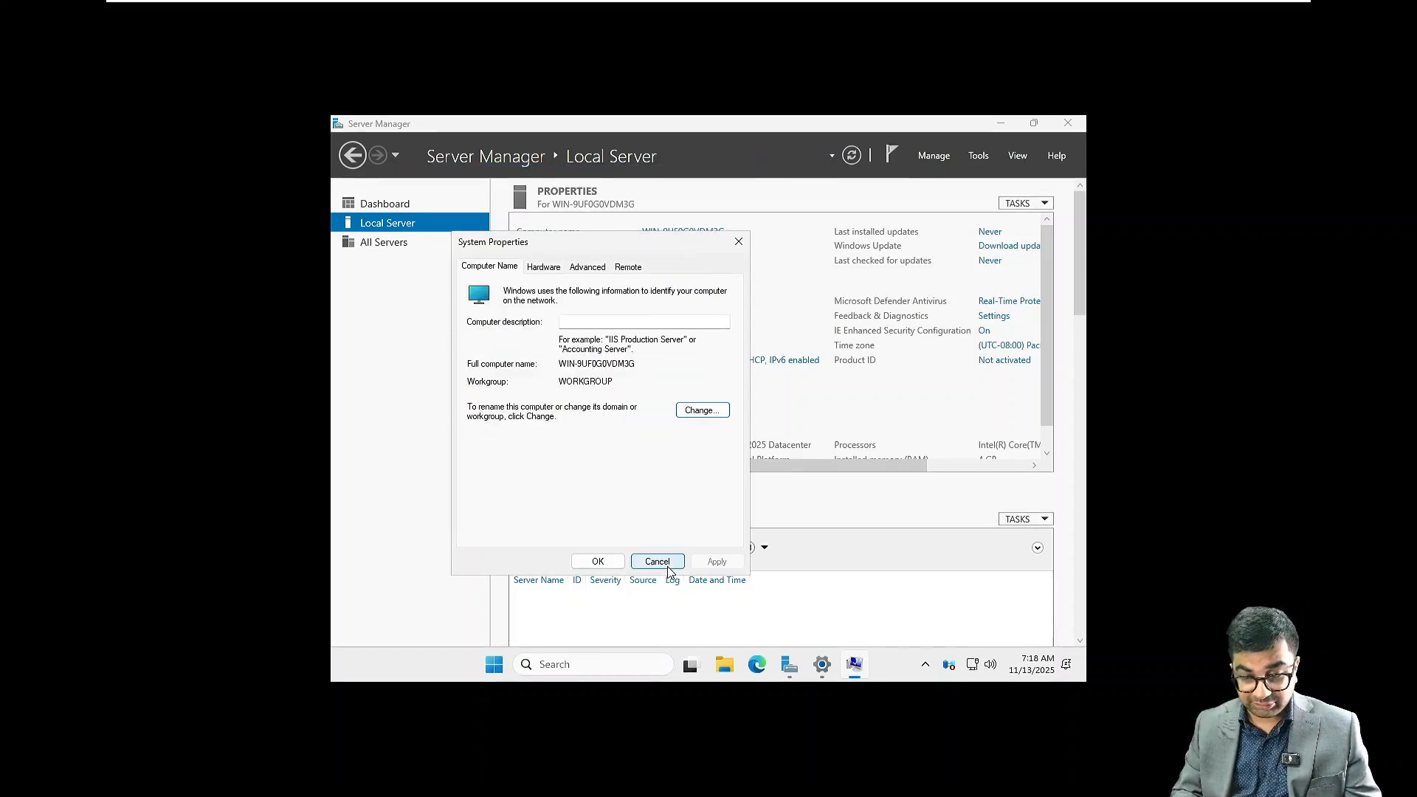
{"action": "left_click", "coordinate": [666, 563]}
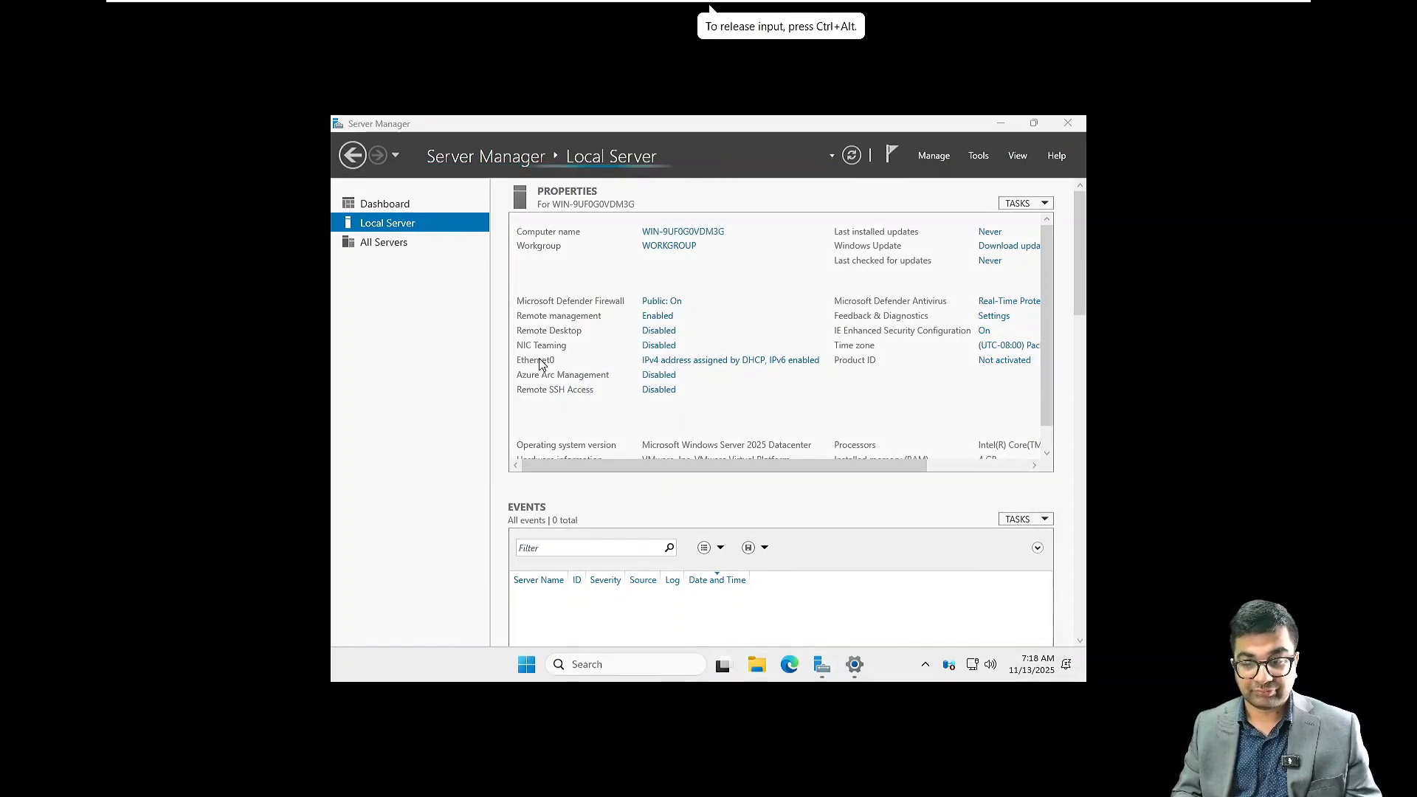
Open the properties of This PC from File Explorer, view the About page with its domain or workgroup link and return to Server Manager
{"action": "key", "text": "super+e"}
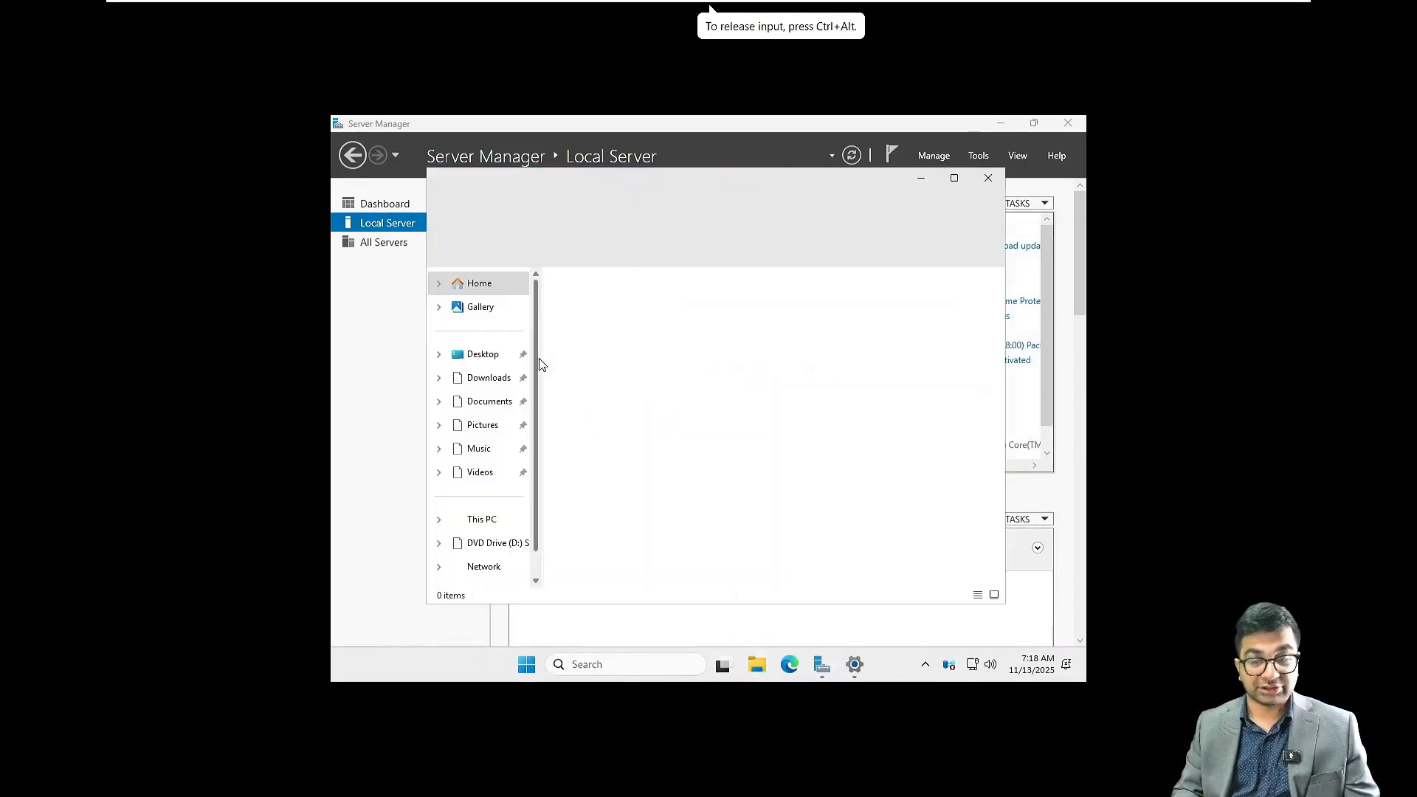
{"action": "right_click", "coordinate": [486, 520]}
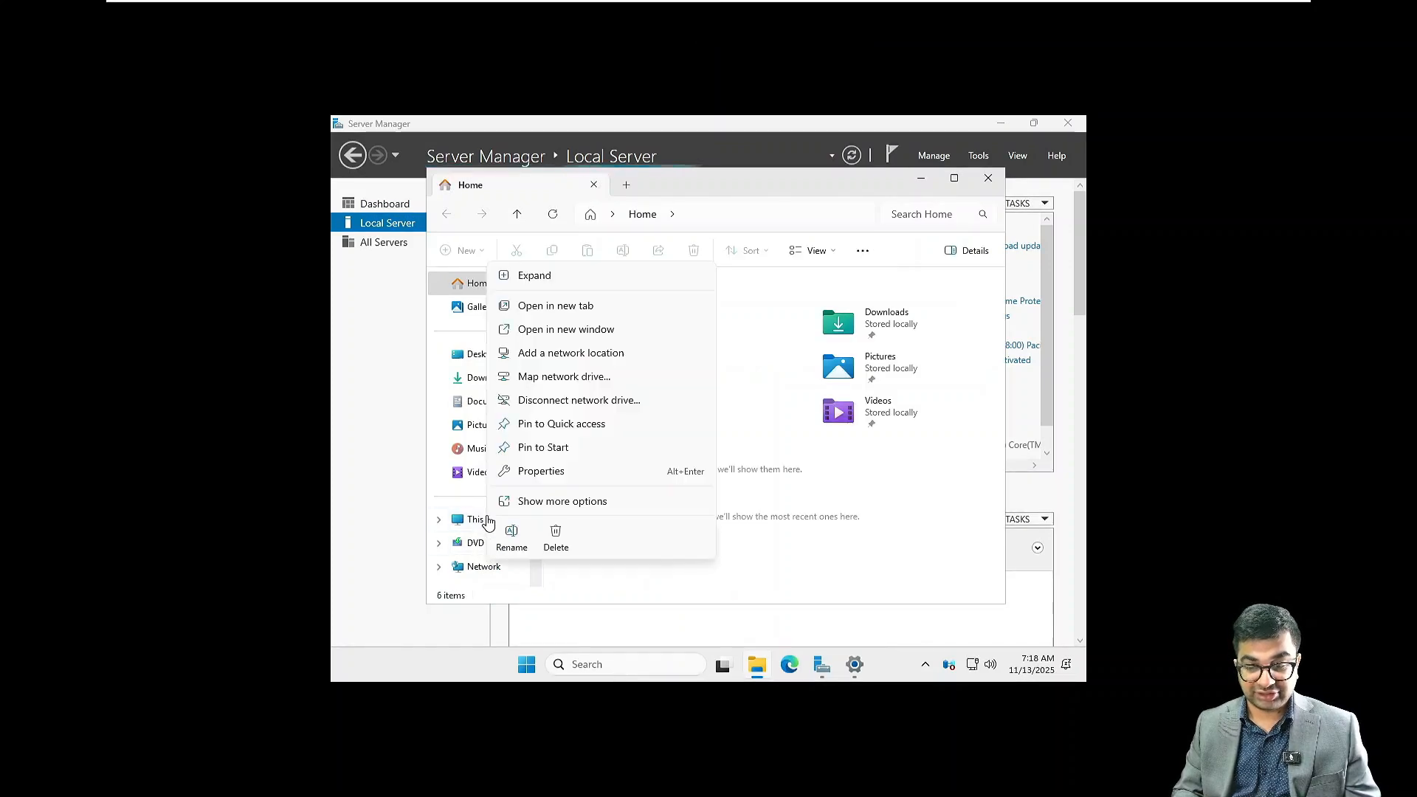
{"action": "left_click", "coordinate": [536, 474]}
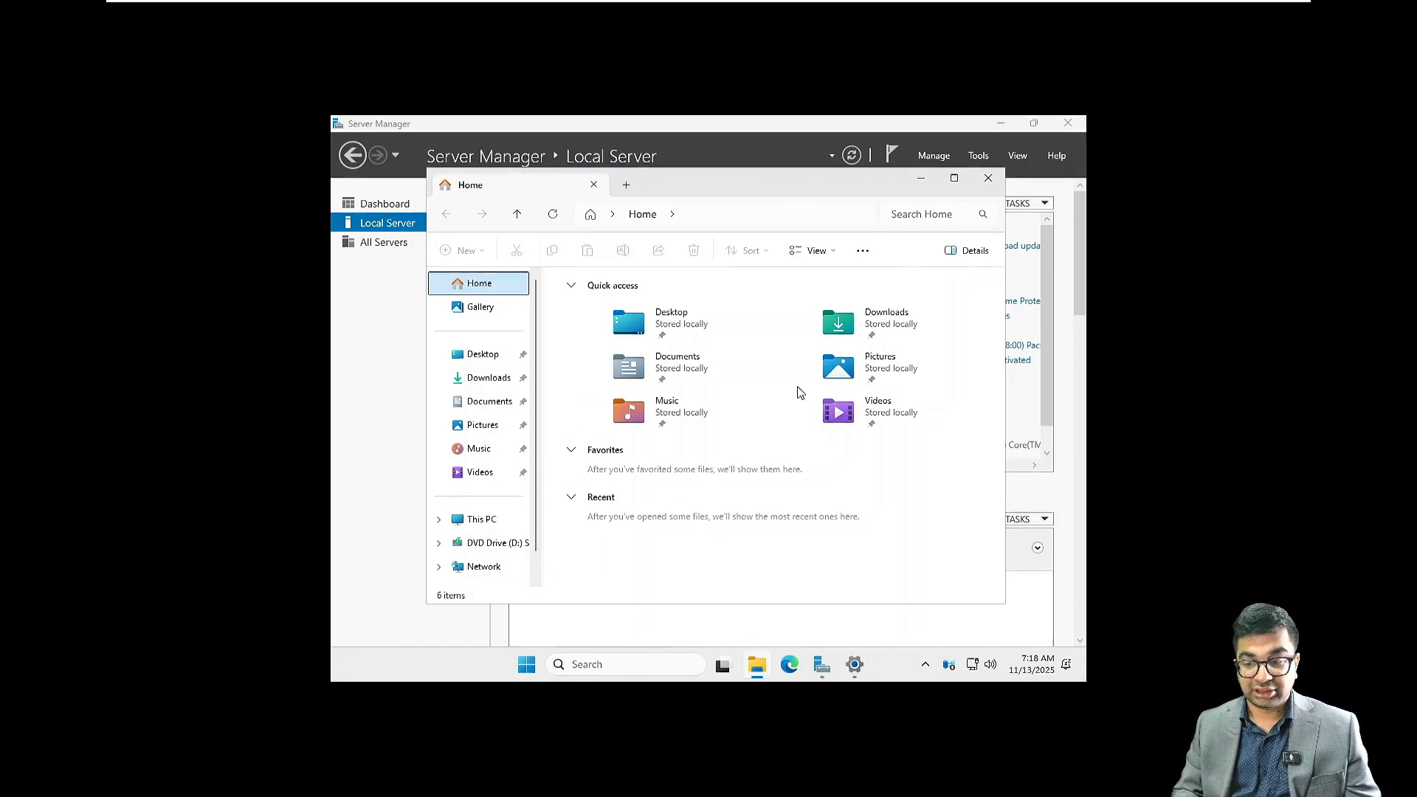
{"action": "left_click", "coordinate": [922, 181]}
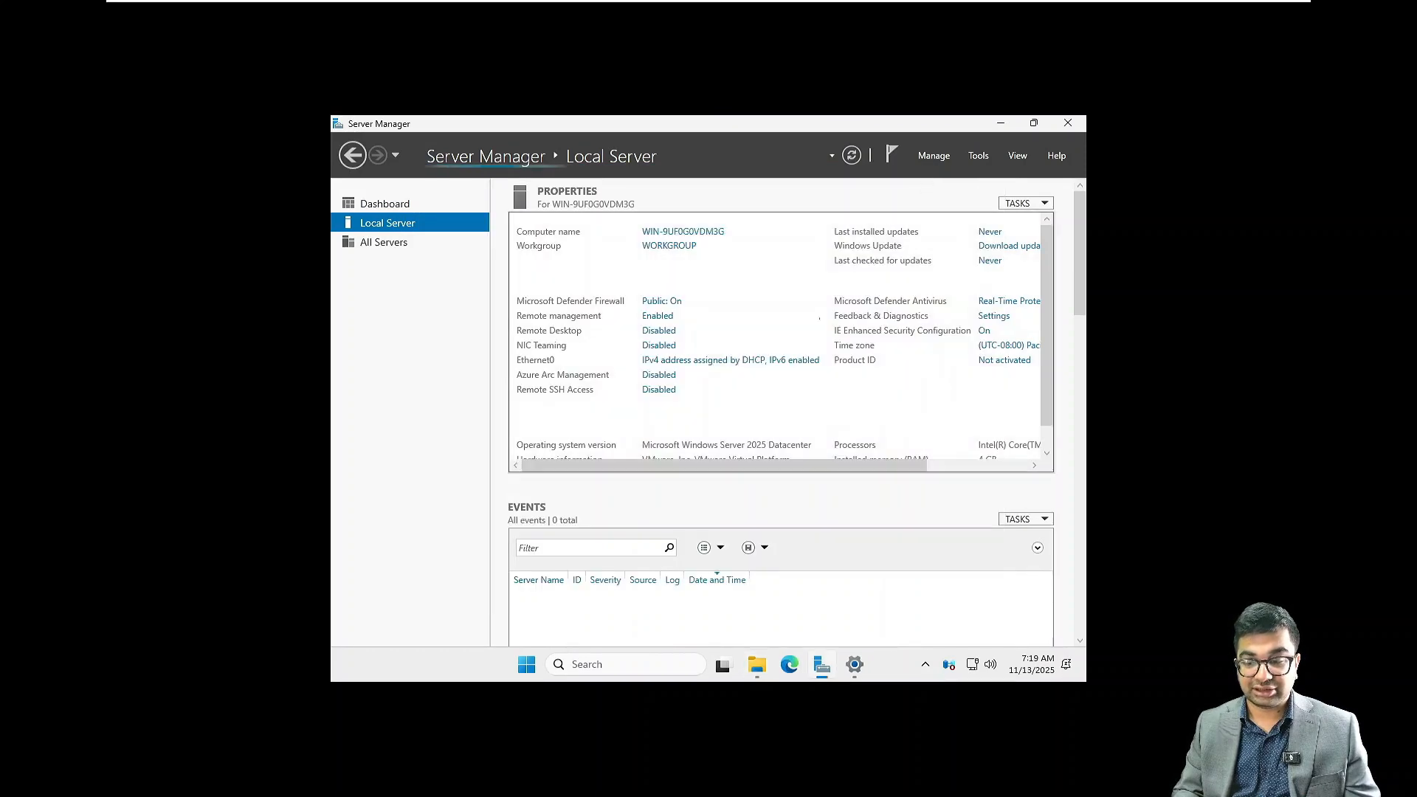
{"action": "left_click", "coordinate": [857, 674]}
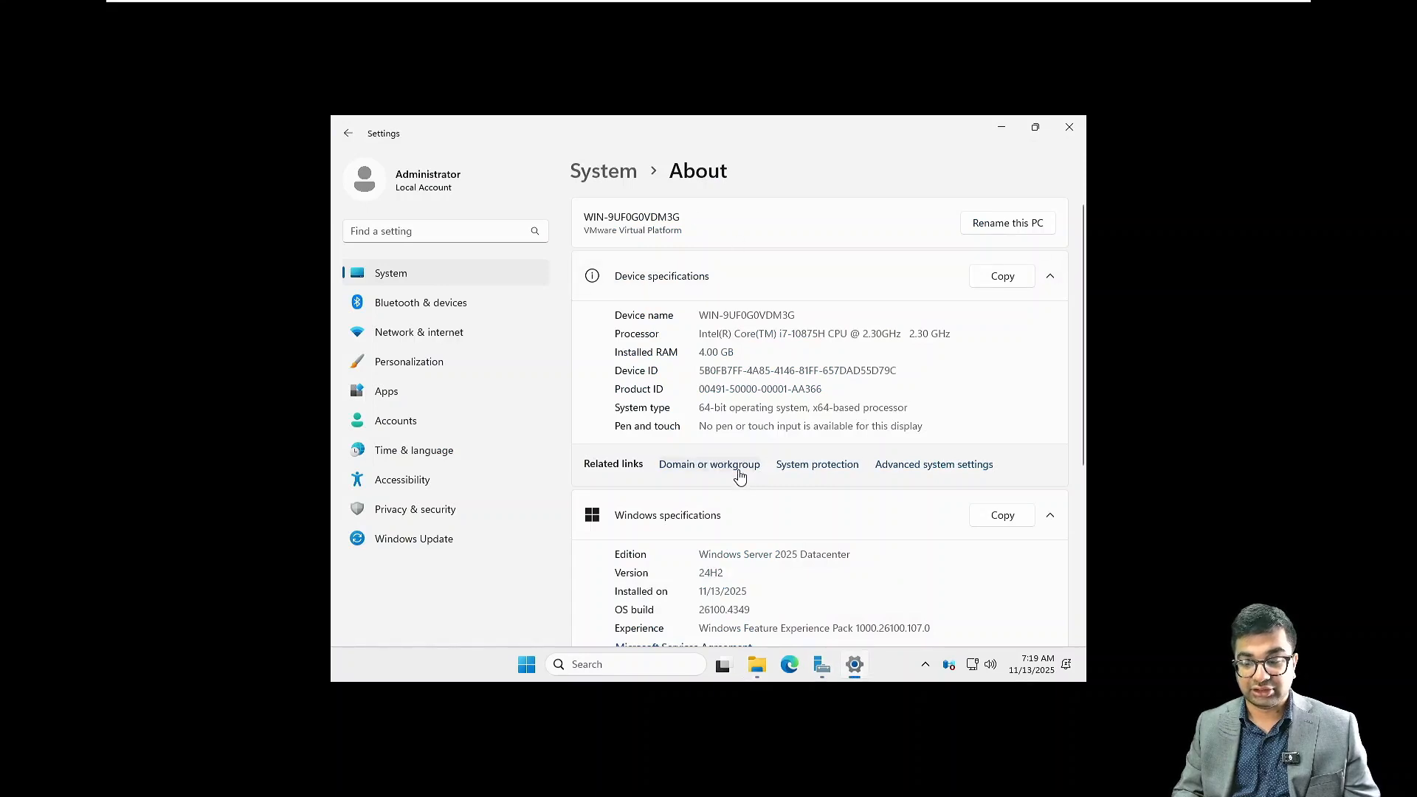
{"action": "left_click", "coordinate": [824, 672]}
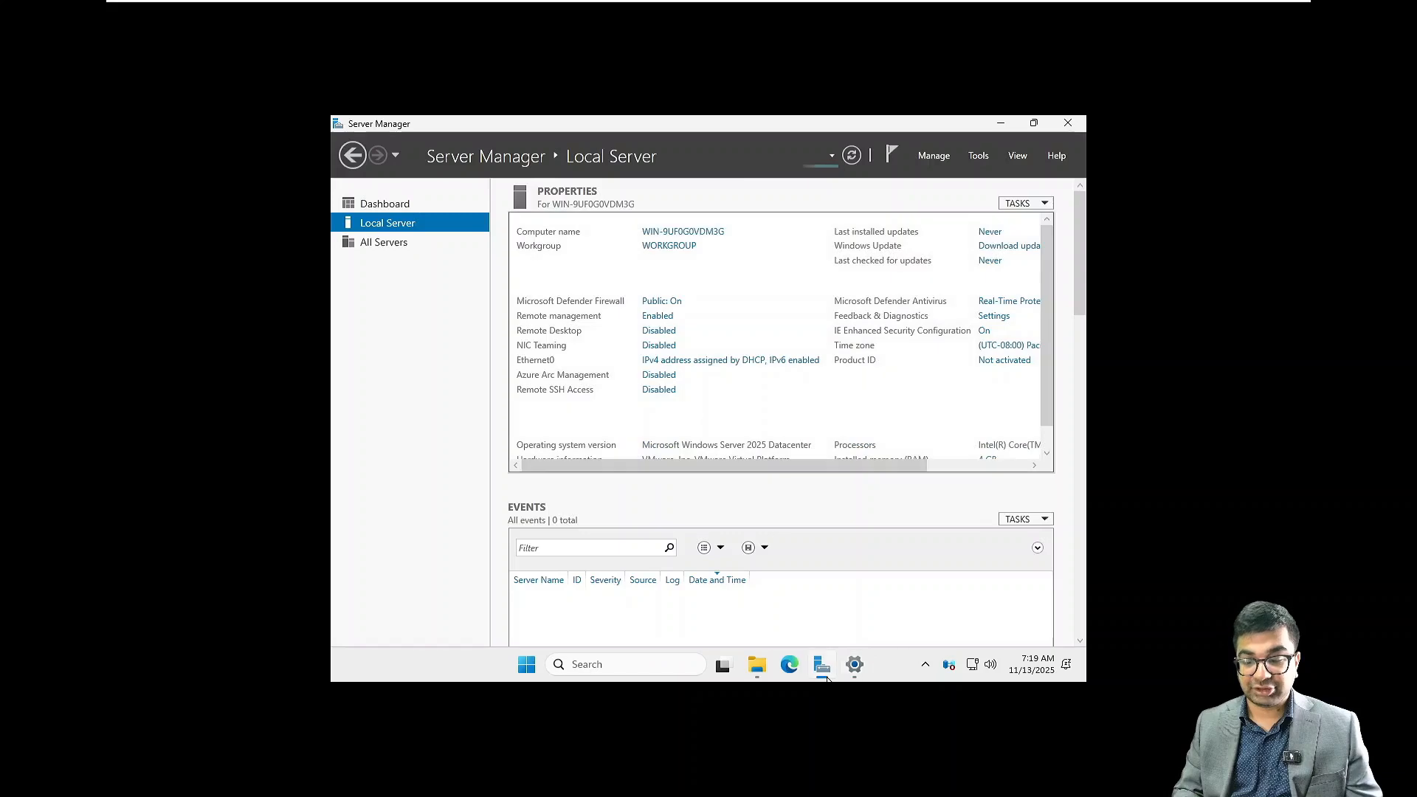
From the Local Server properties, set the computer name to NITAADDS02 and keep it a member of the workgroup WORKGROUP
{"action": "left_click", "coordinate": [698, 233]}
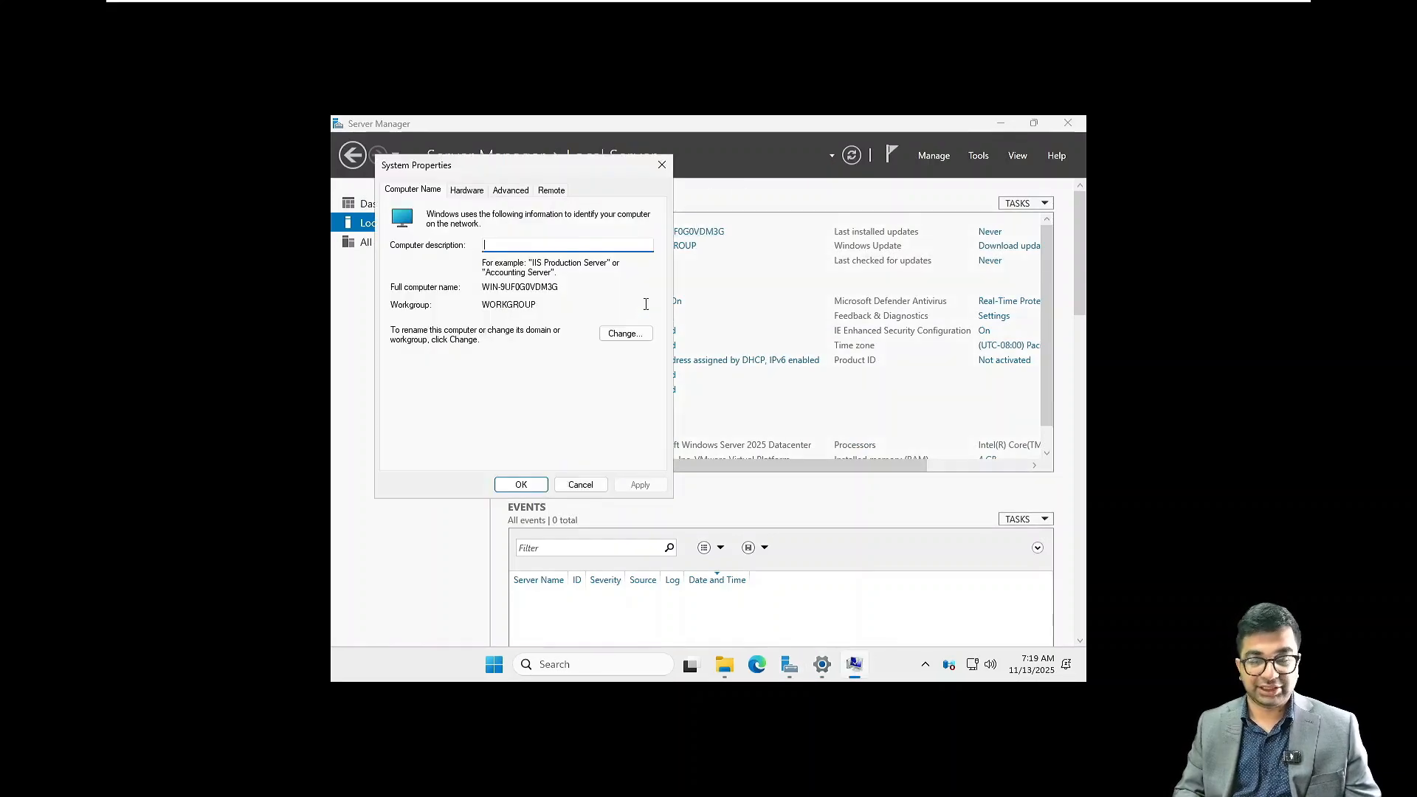
{"action": "left_click", "coordinate": [626, 334]}
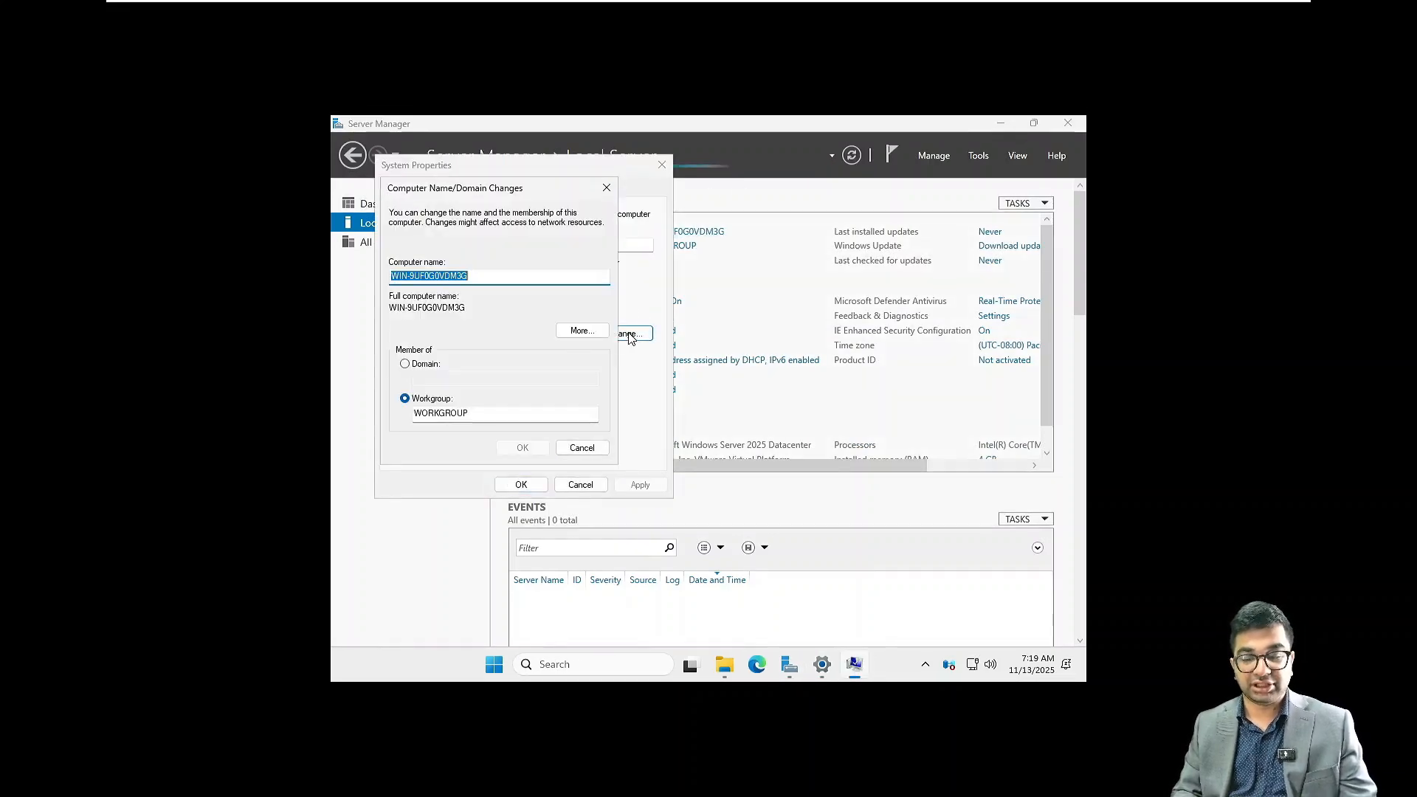
{"action": "left_click", "coordinate": [418, 363]}
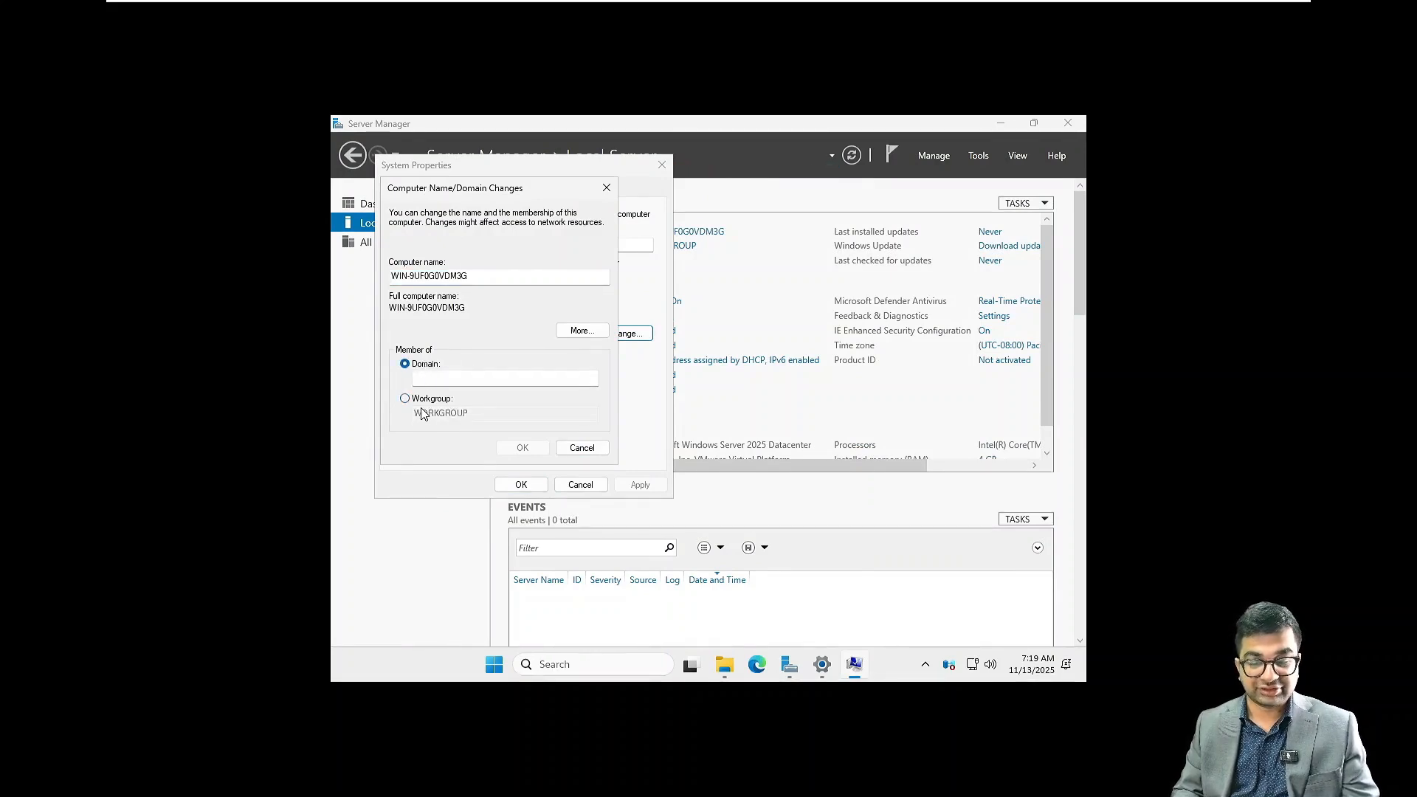
{"action": "left_click", "coordinate": [404, 398]}
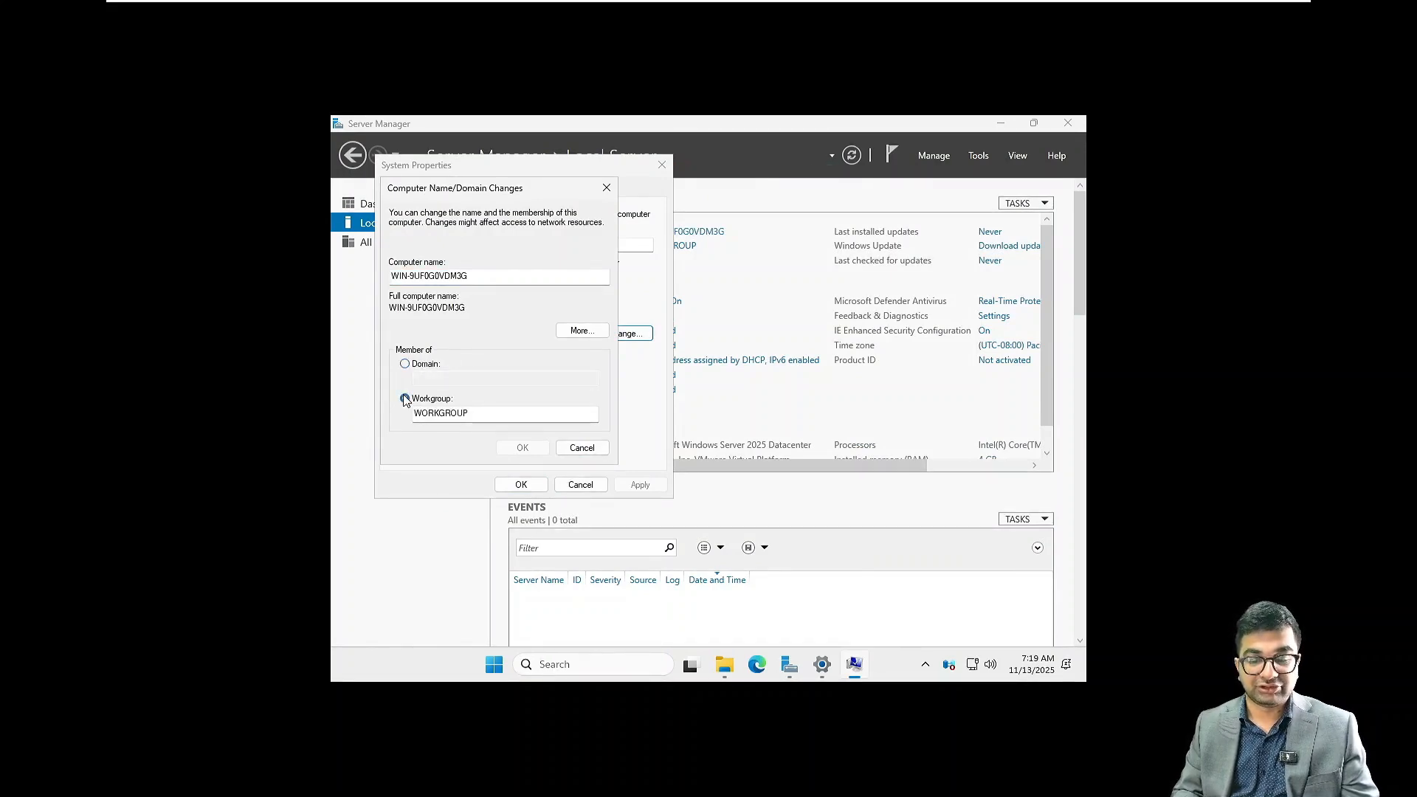
{"action": "left_click", "coordinate": [483, 278]}
{"action": "key", "text": "BackSpace"}
{"action": "key", "text": "BackSpace"}
{"action": "key", "text": "BackSpace"}
{"action": "key", "text": "BackSpace"}
{"action": "key", "text": "BackSpace"}
{"action": "key", "text": "BackSpace"}
{"action": "key", "text": "BackSpace"}
{"action": "key", "text": "BackSpace"}
{"action": "key", "text": "BackSpace"}
{"action": "key", "text": "BackSpace"}
{"action": "key", "text": "BackSpace"}
{"action": "key", "text": "BackSpace"}
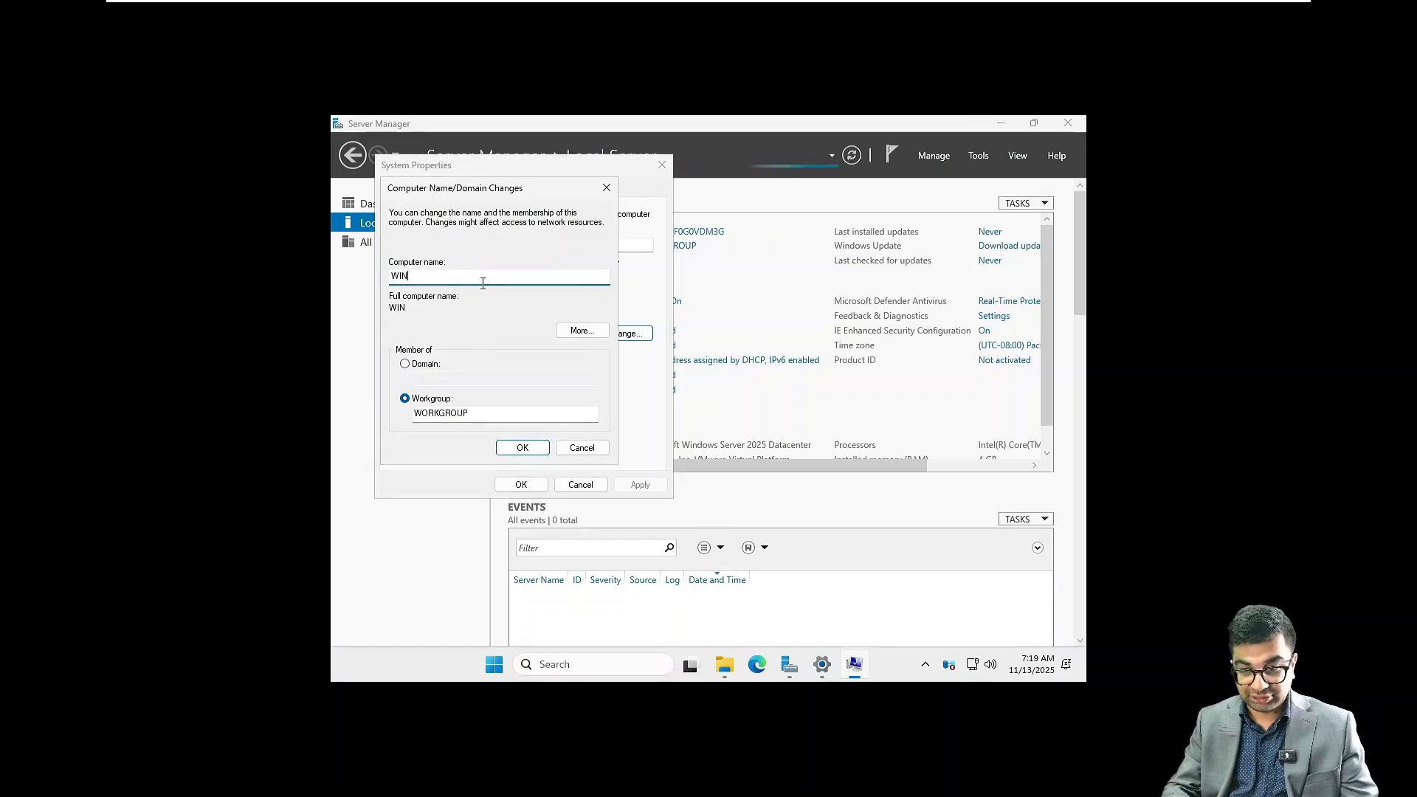
{"action": "key", "text": "BackSpace"}
{"action": "key", "text": "BackSpace"}
{"action": "key", "text": "BackSpace"}
{"action": "type", "text": "NITAA"}
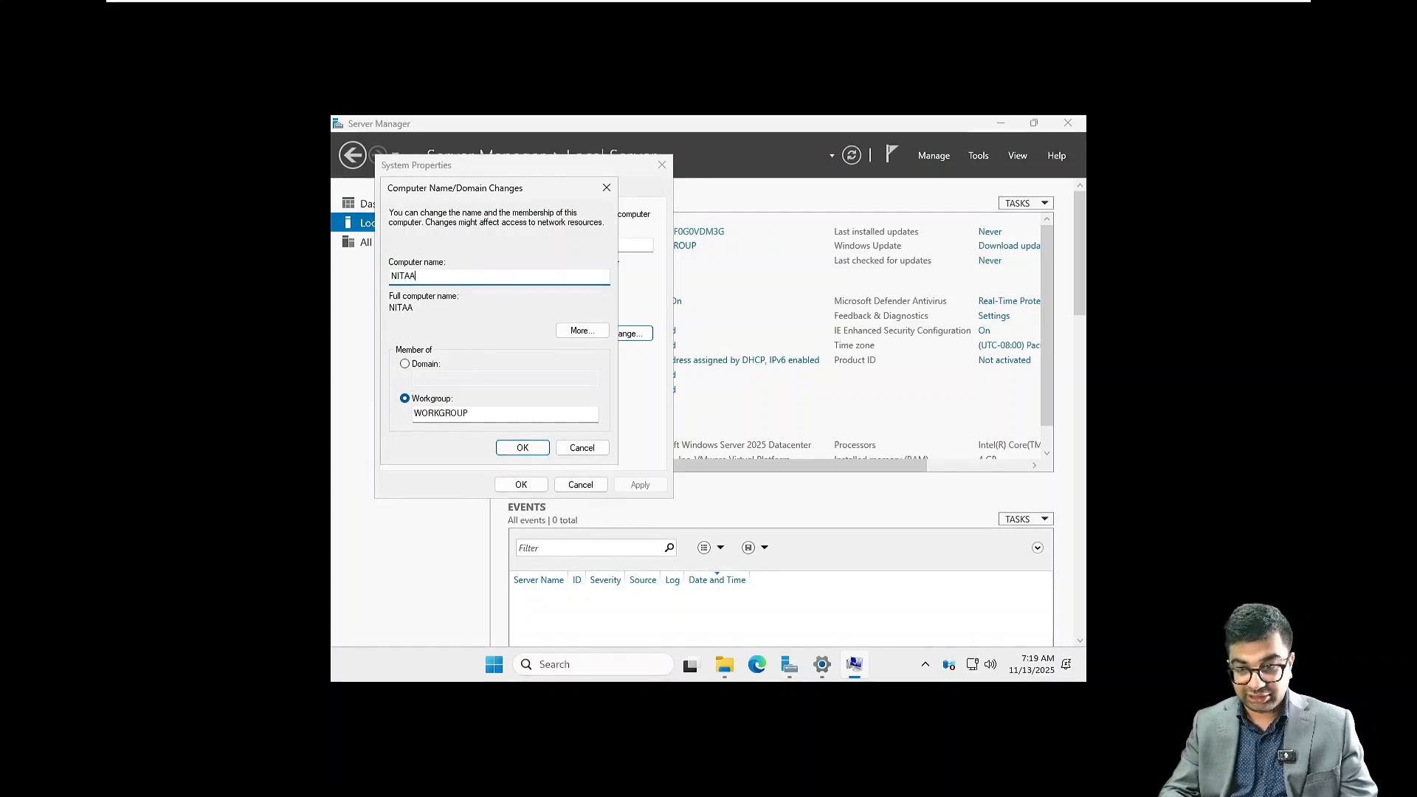
{"action": "type", "text": "DDS02"}
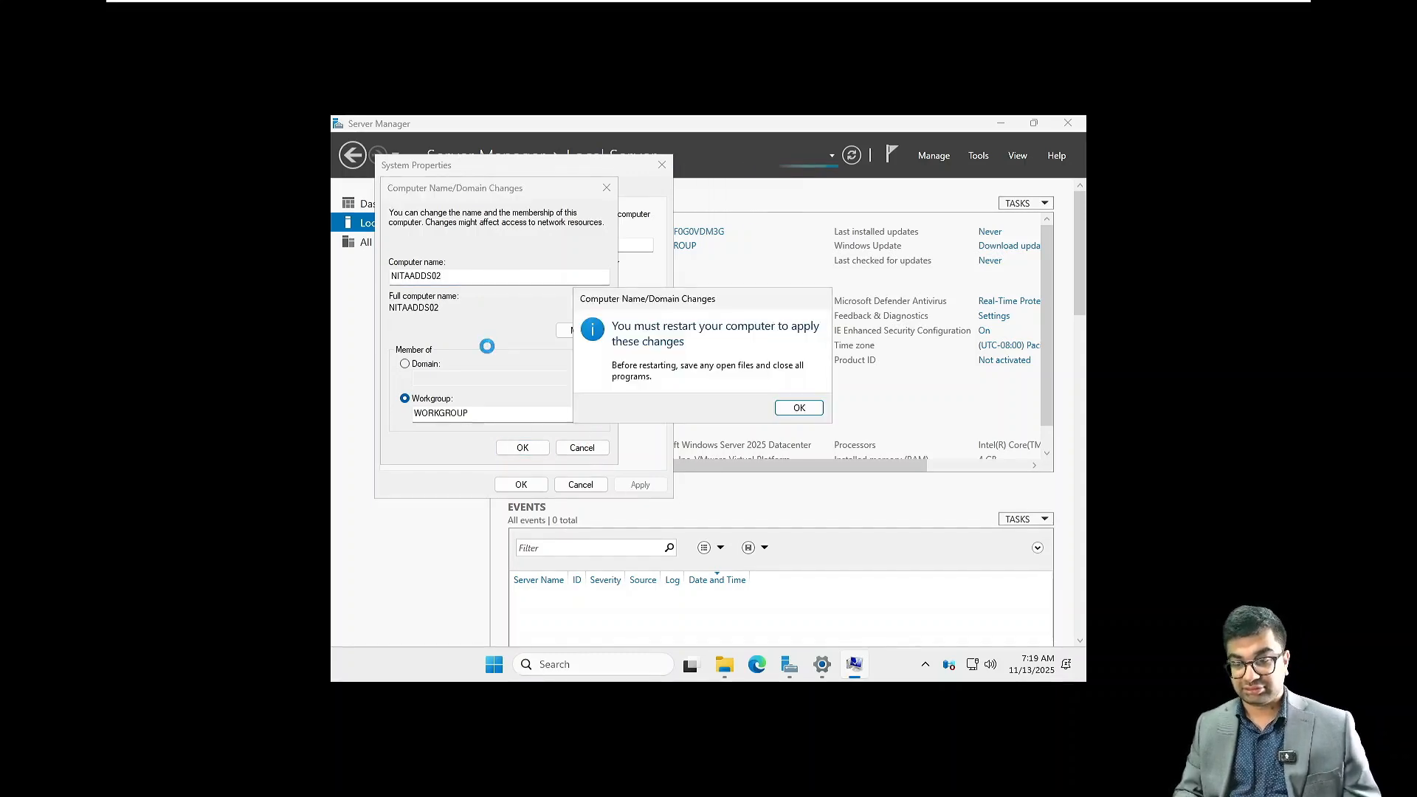
Acknowledge the restart notice, close System Properties and postpone the restart
{"action": "left_click", "coordinate": [796, 412]}
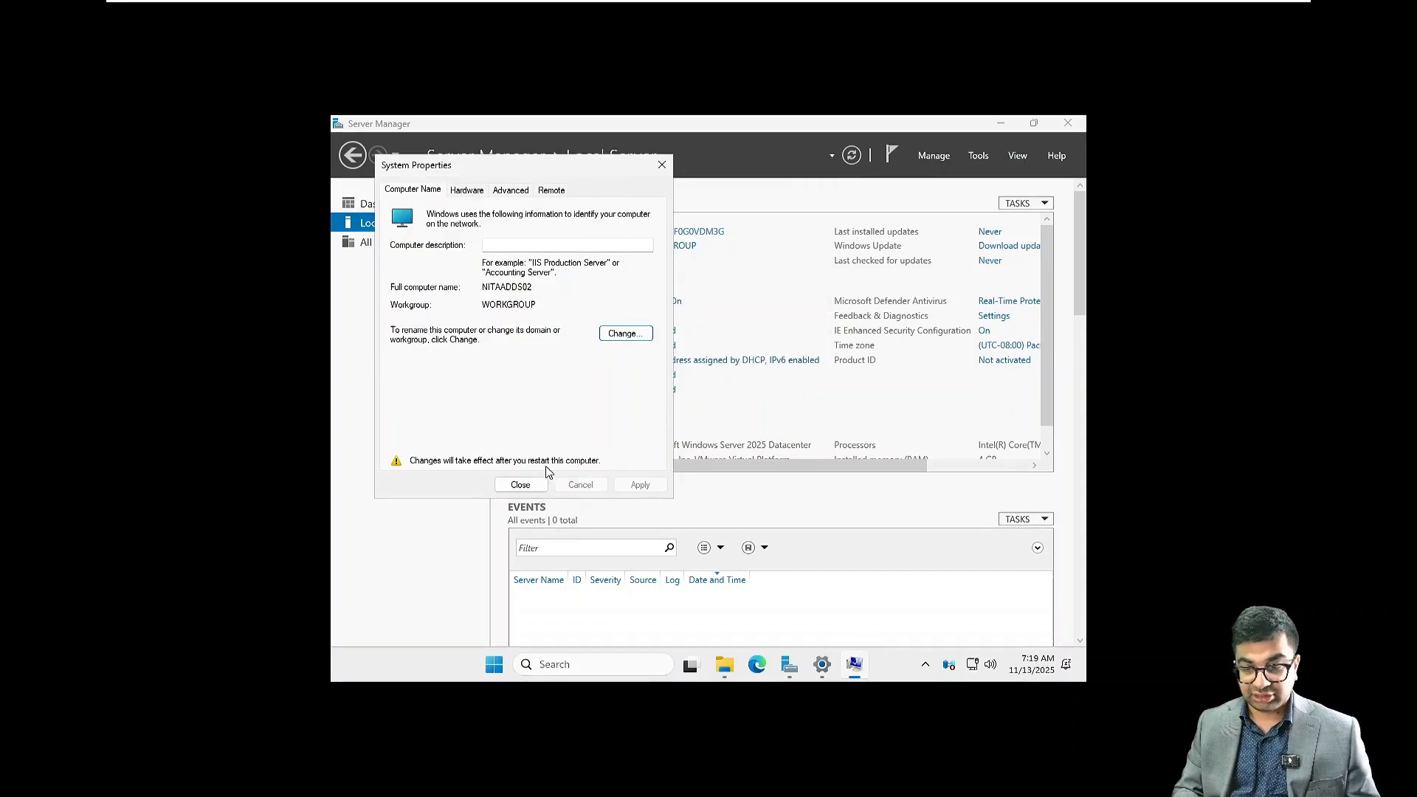
{"action": "left_click", "coordinate": [522, 484]}
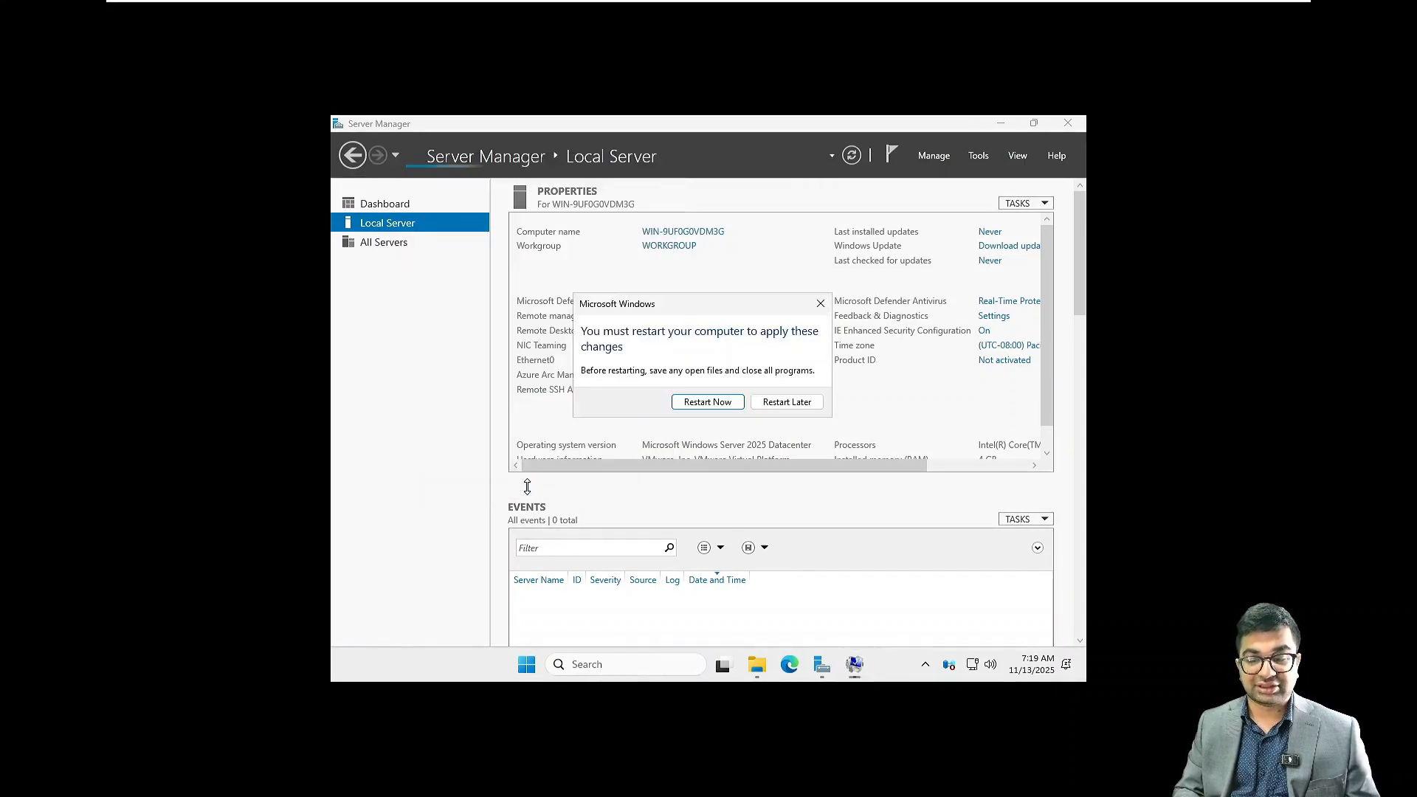
{"action": "left_click", "coordinate": [787, 403]}
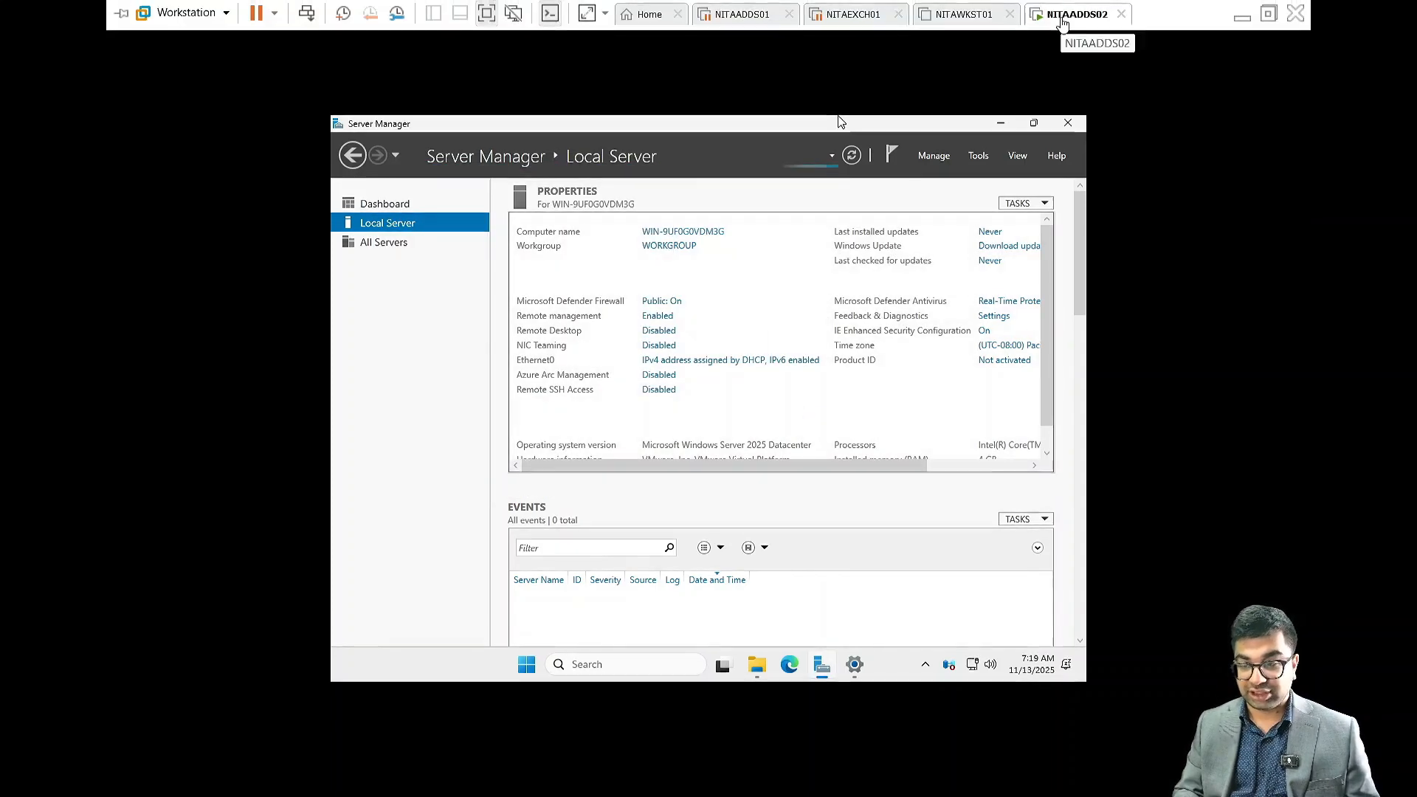
Close the Server Manager window on the NITAADDS02 virtual machine
{"action": "right_click", "coordinate": [1047, 22]}
{"action": "left_click", "coordinate": [1113, 243]}
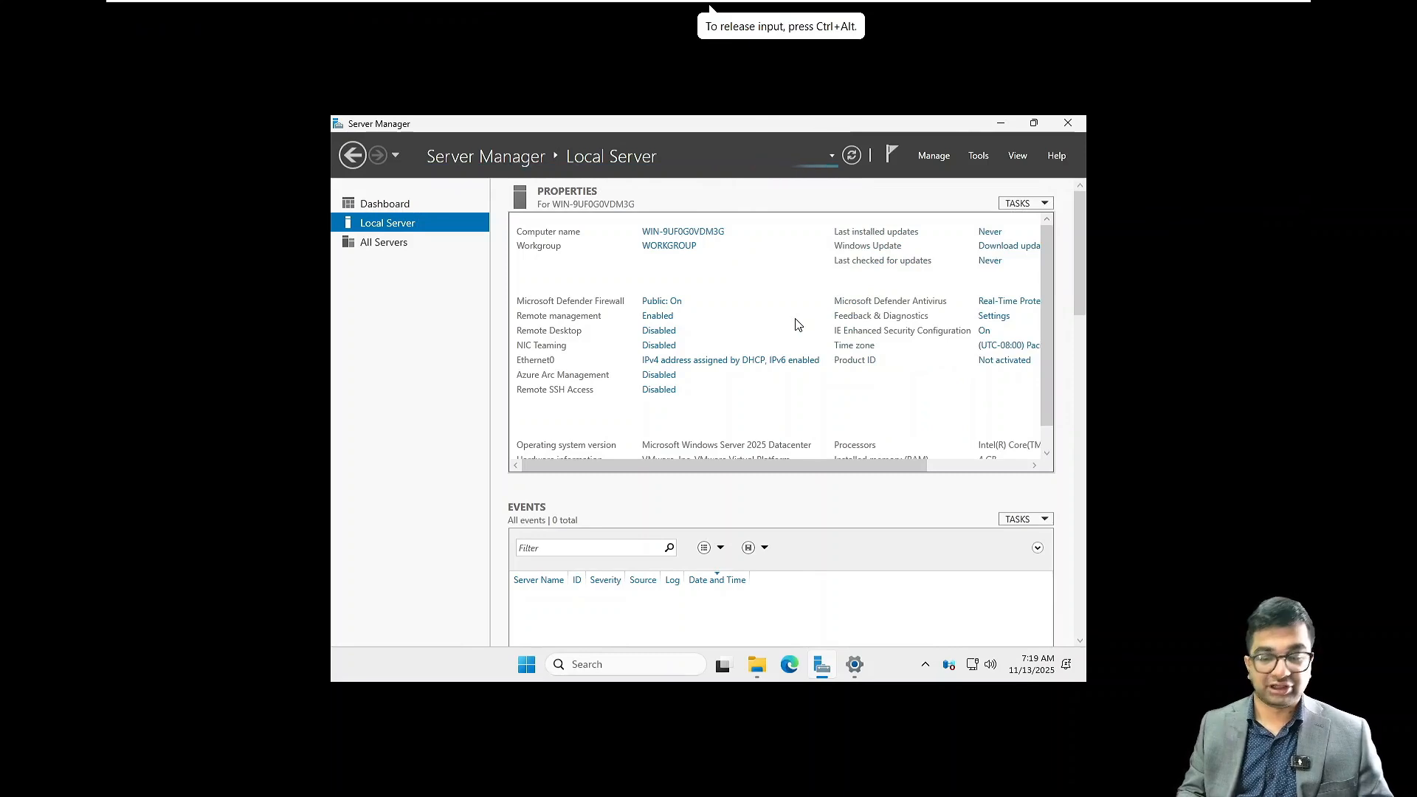
{"action": "left_click", "coordinate": [1063, 127]}
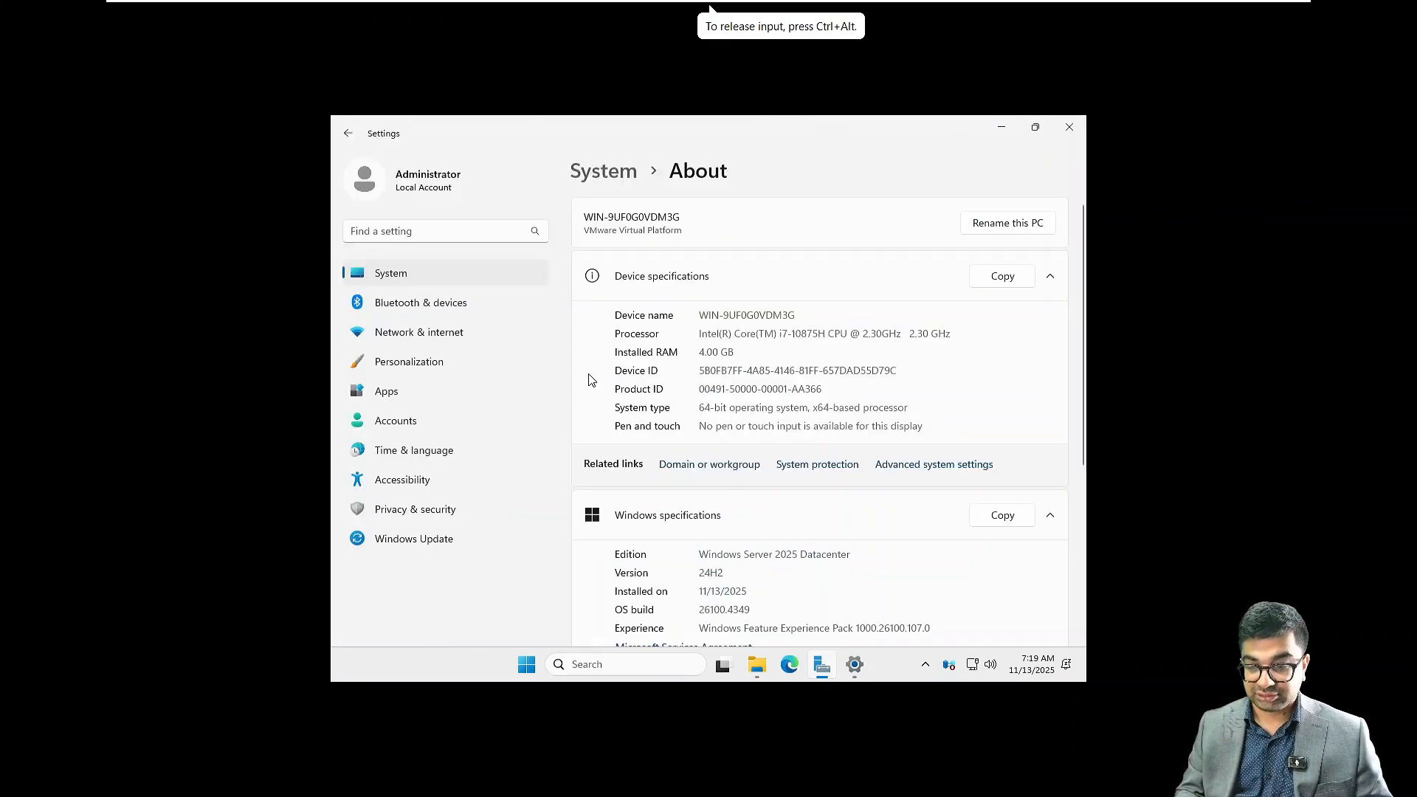
Close the Settings window and dismiss the VMware Tools disc notification
{"action": "left_click", "coordinate": [1072, 127]}
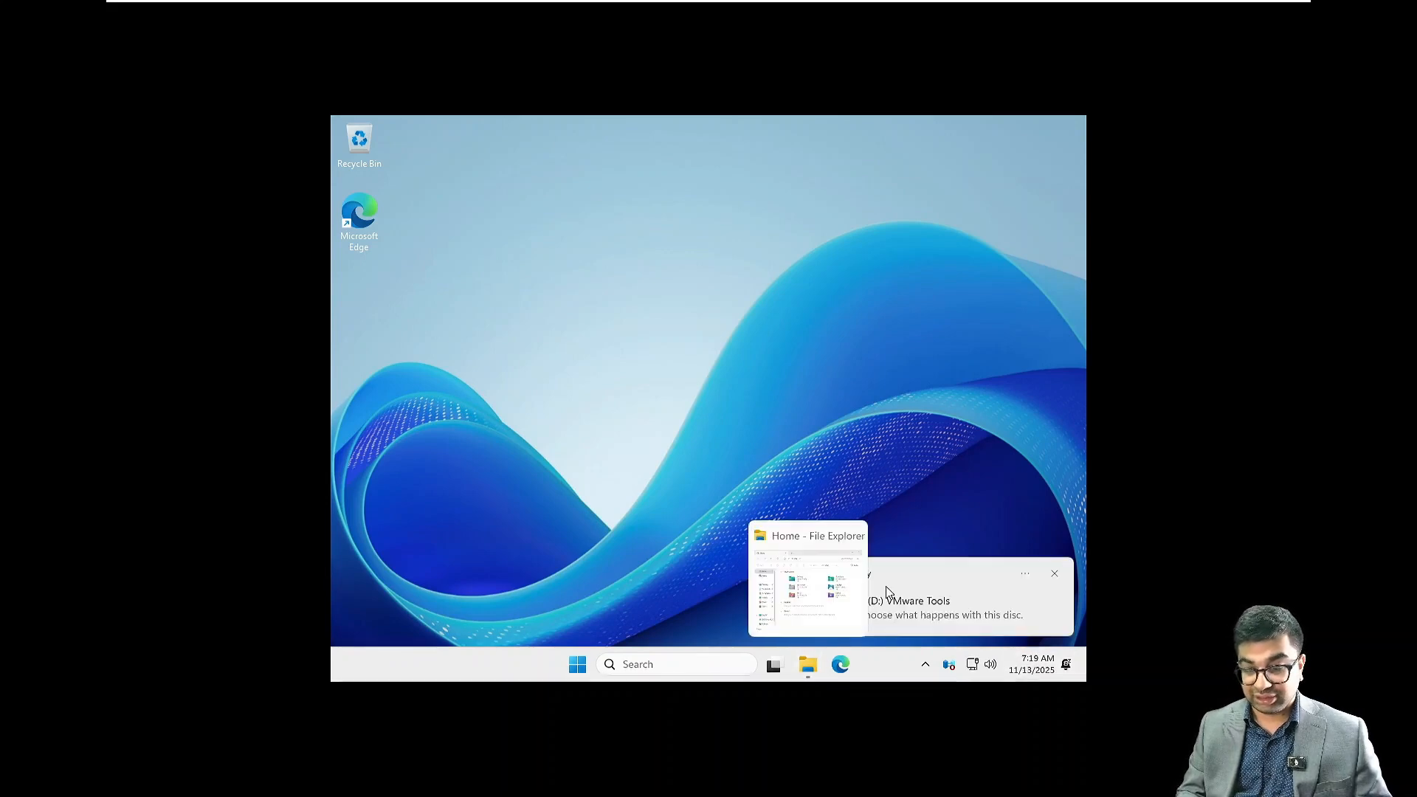
{"action": "left_click", "coordinate": [886, 587]}
{"action": "left_click", "coordinate": [916, 230]}
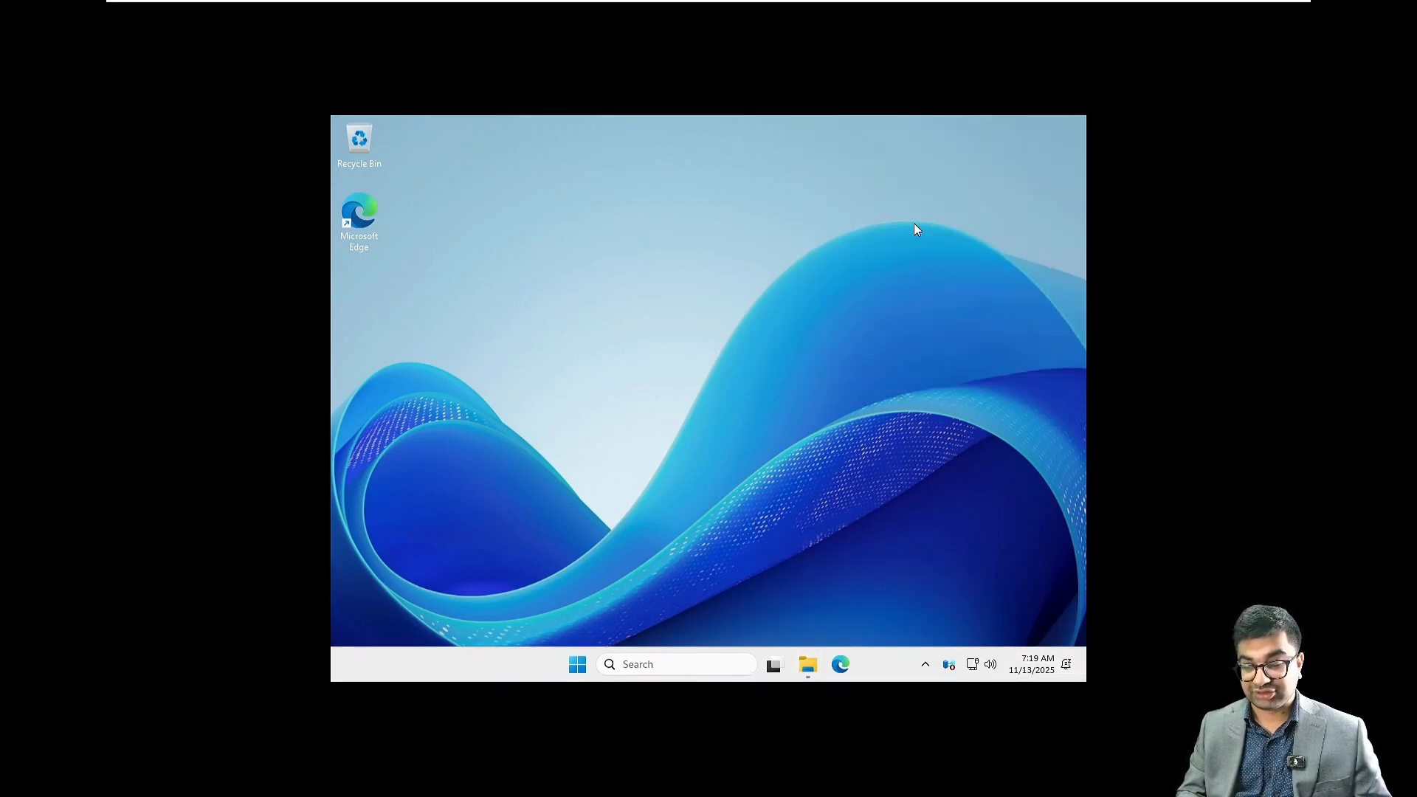
Open the VMware Tools DVD drive (D:) from This PC in File Explorer and run its setup application
{"action": "left_click", "coordinate": [809, 666]}
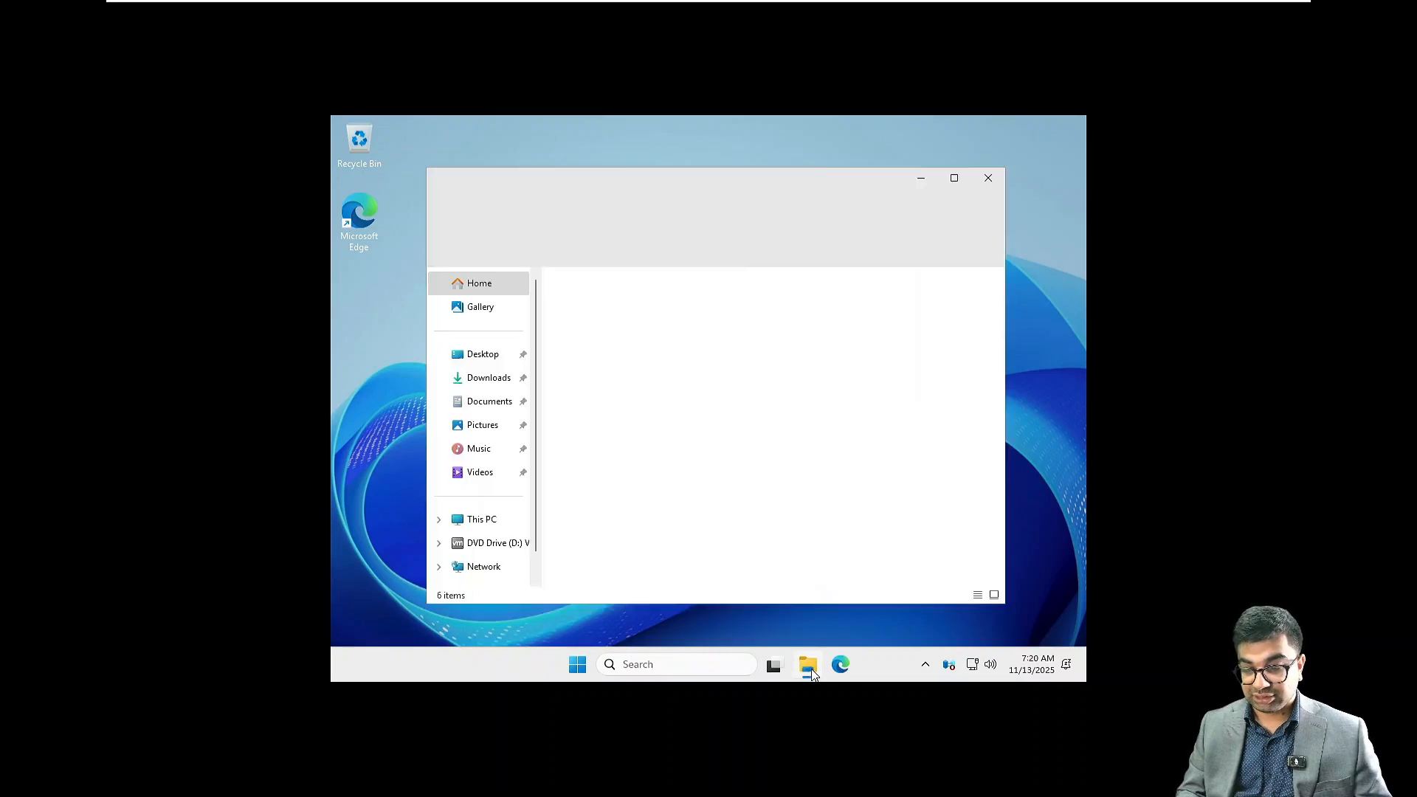
{"action": "left_click", "coordinate": [487, 548]}
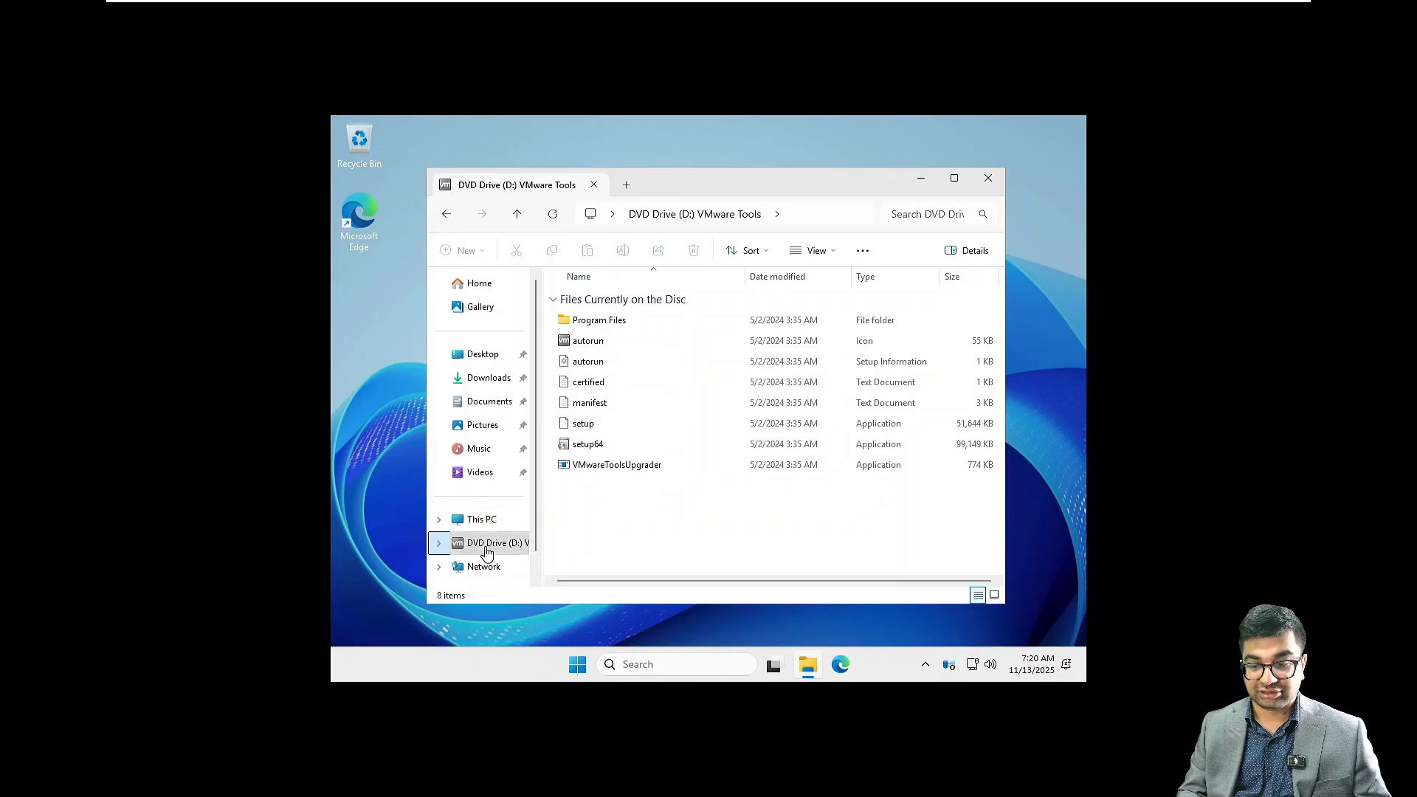
{"action": "right_click", "coordinate": [487, 552]}
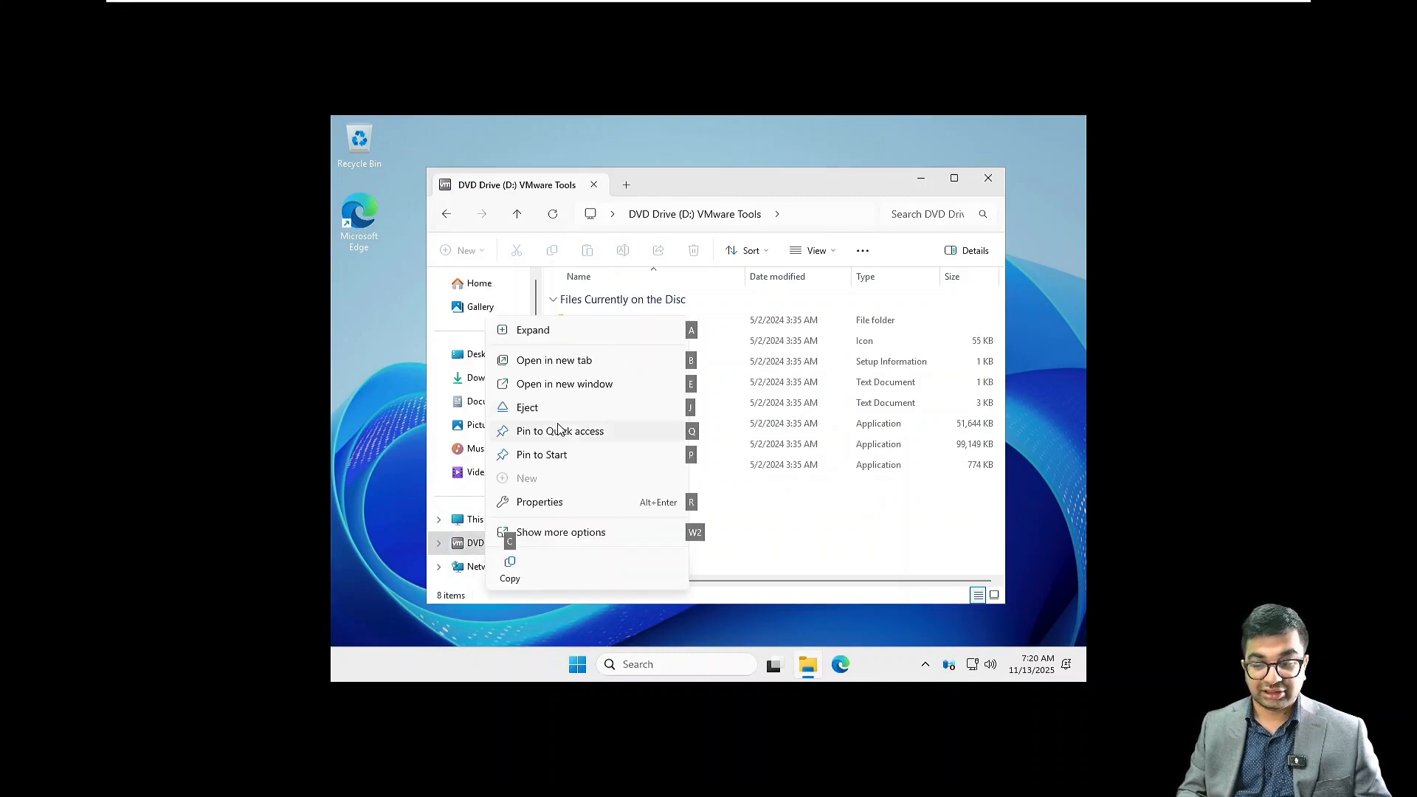
{"action": "left_click", "coordinate": [795, 549]}
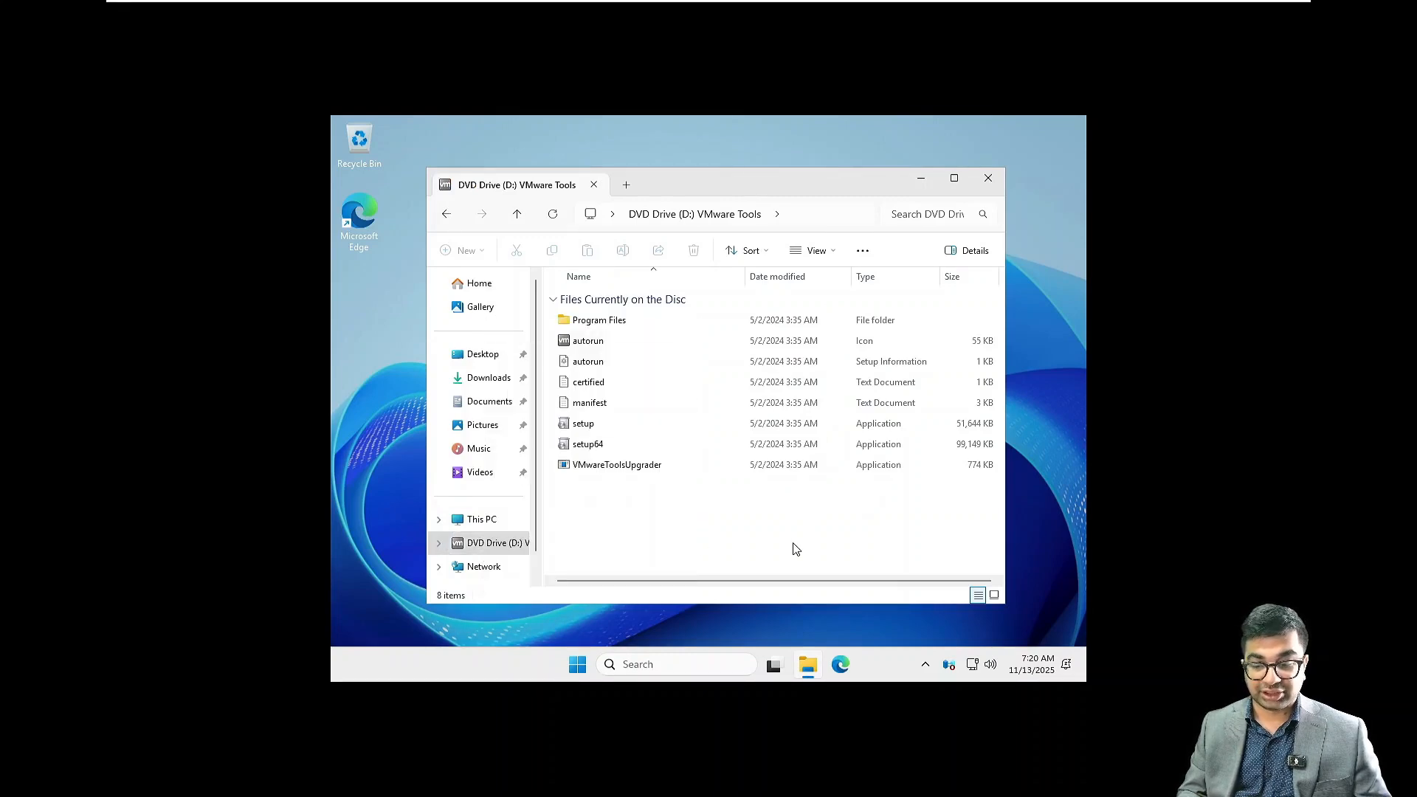
{"action": "left_click", "coordinate": [479, 519]}
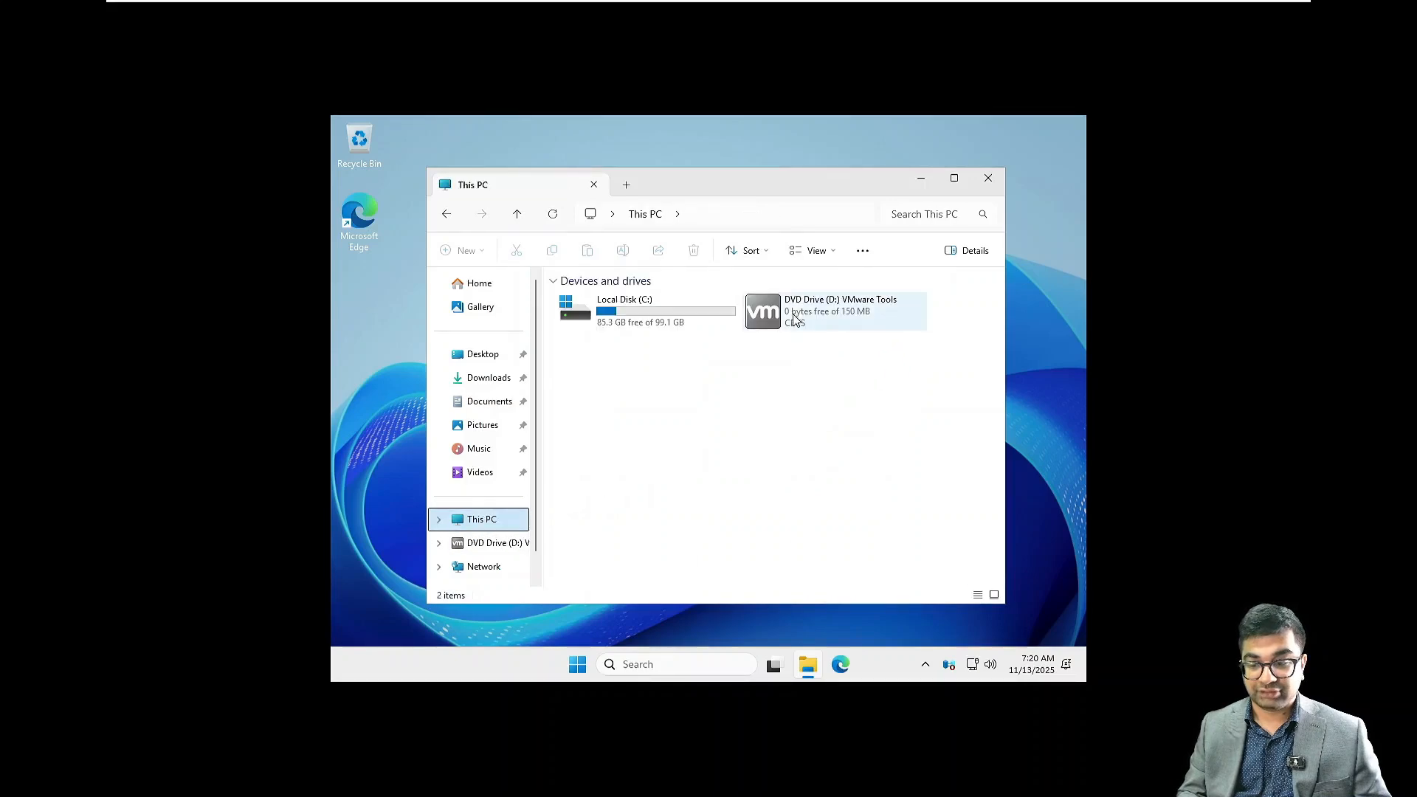
{"action": "left_click", "coordinate": [795, 316]}
{"action": "right_click", "coordinate": [794, 315]}
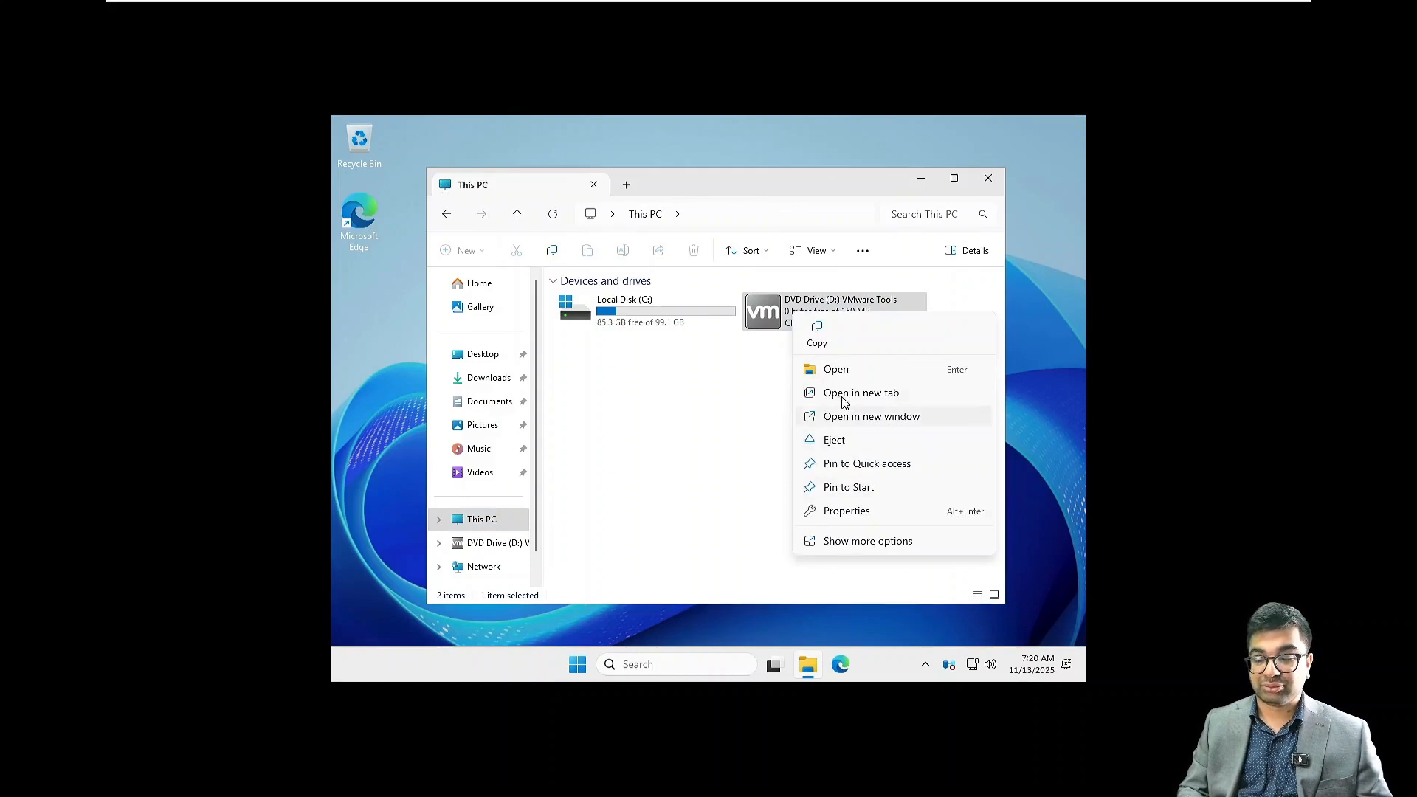
{"action": "left_click", "coordinate": [839, 370]}
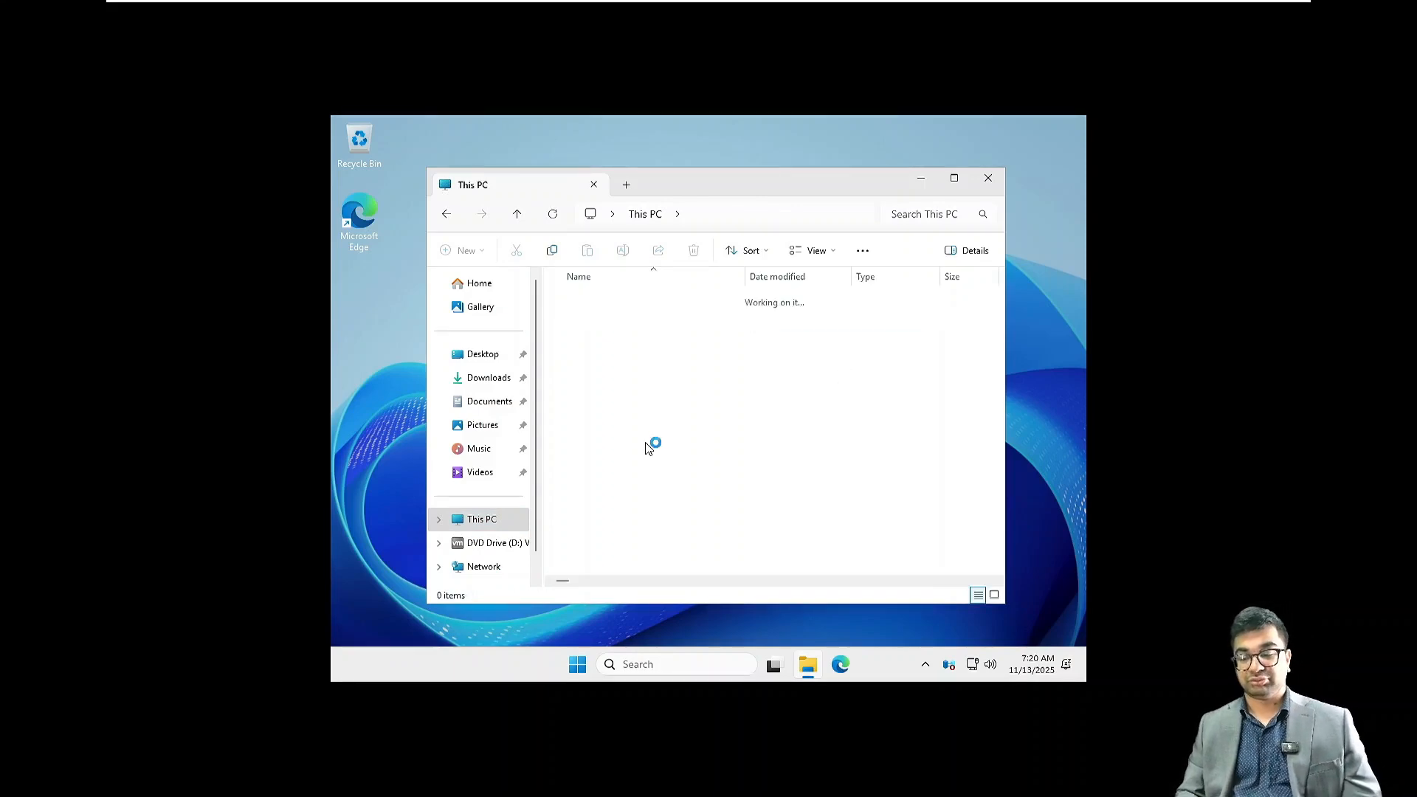
{"action": "double_click", "coordinate": [575, 430]}
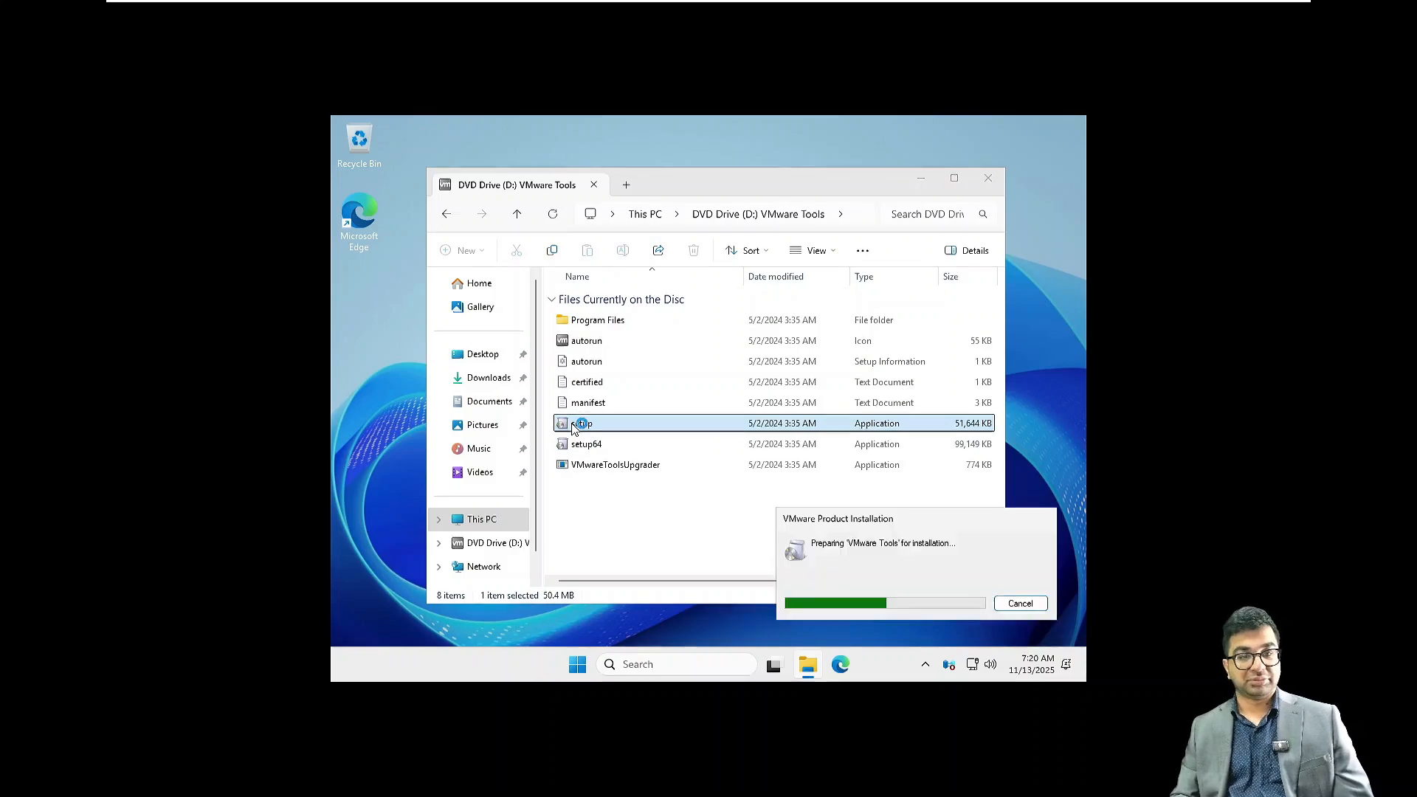
Close File Explorer, install VMware Tools with the Typical setup type and restart the server
{"action": "left_click", "coordinate": [989, 179]}
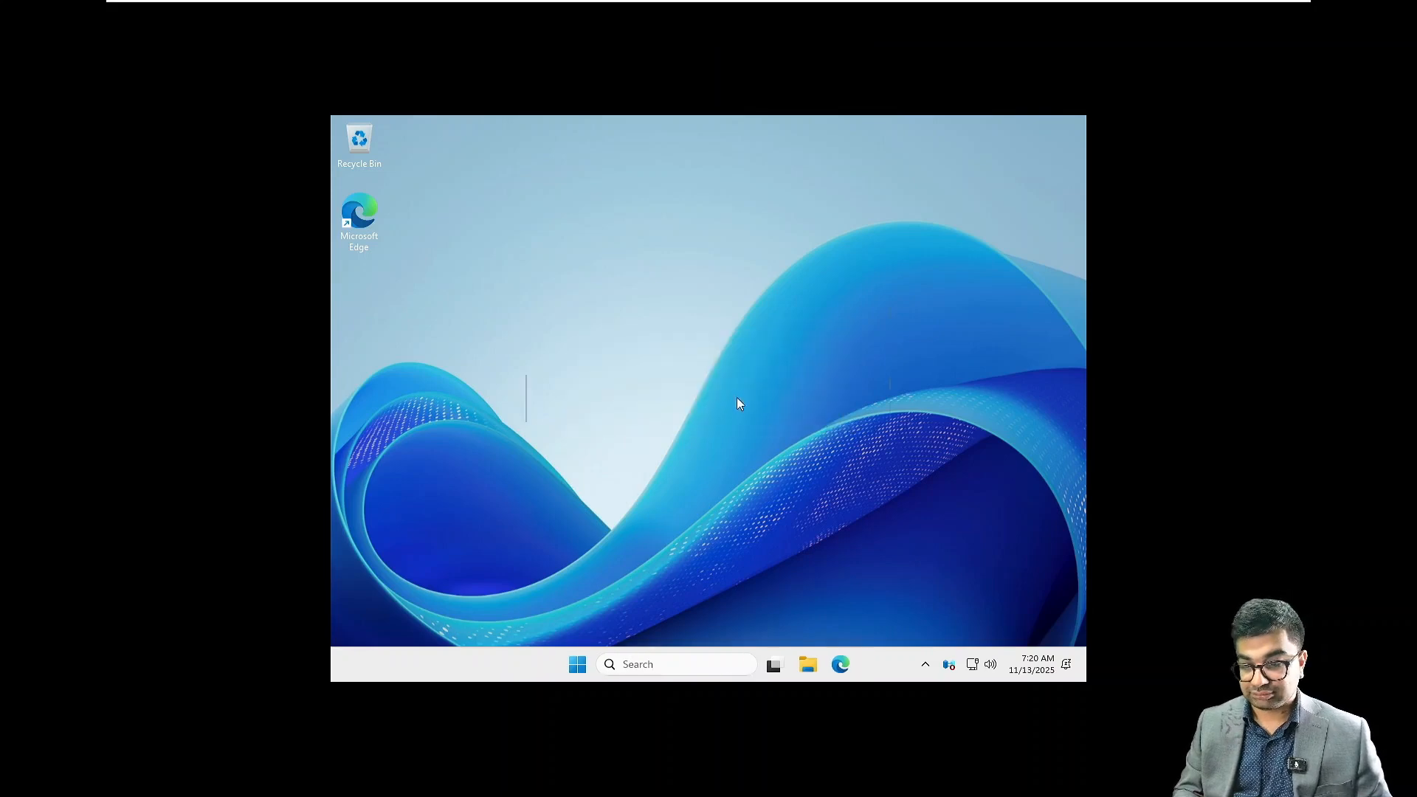
{"action": "left_click", "coordinate": [784, 505]}
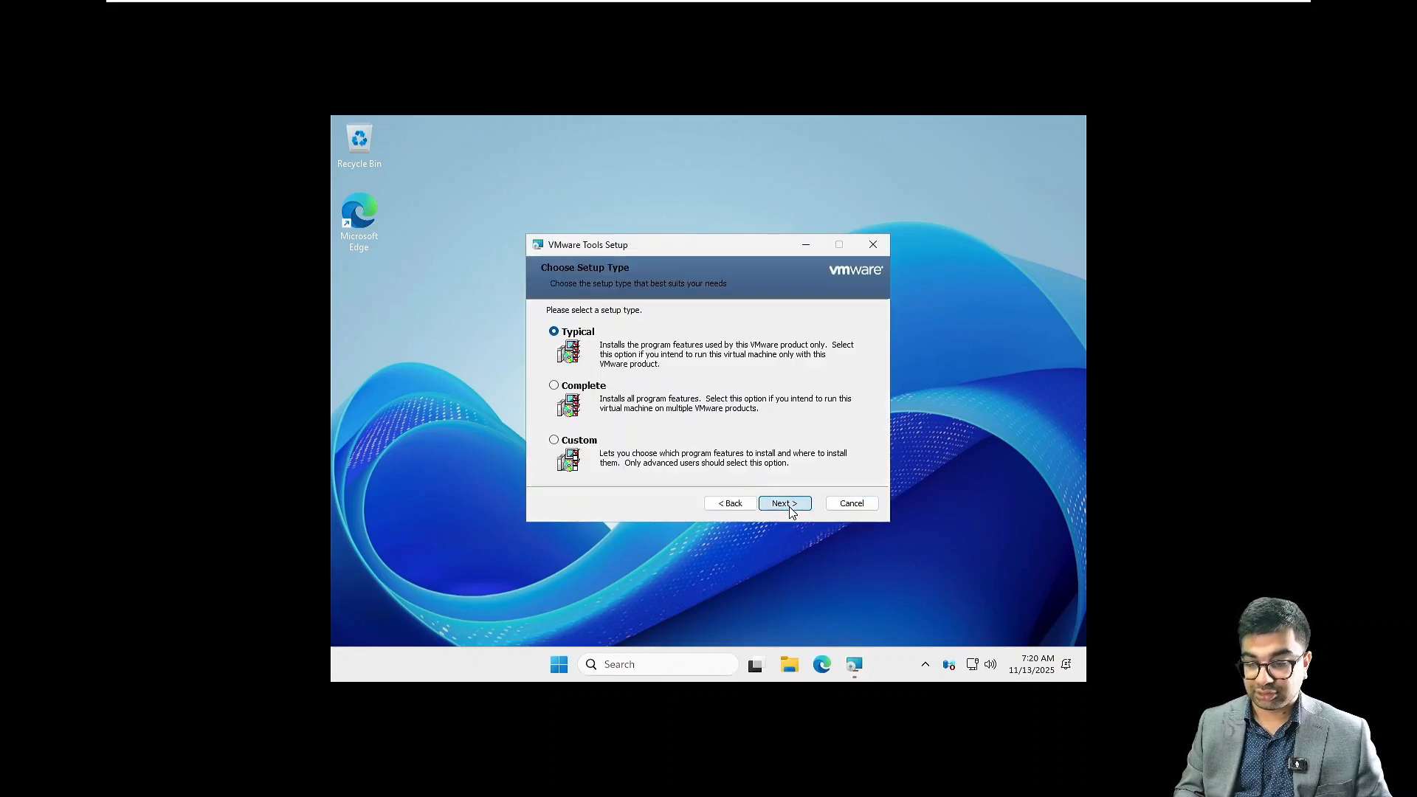
{"action": "left_click", "coordinate": [786, 506]}
{"action": "left_click", "coordinate": [789, 510]}
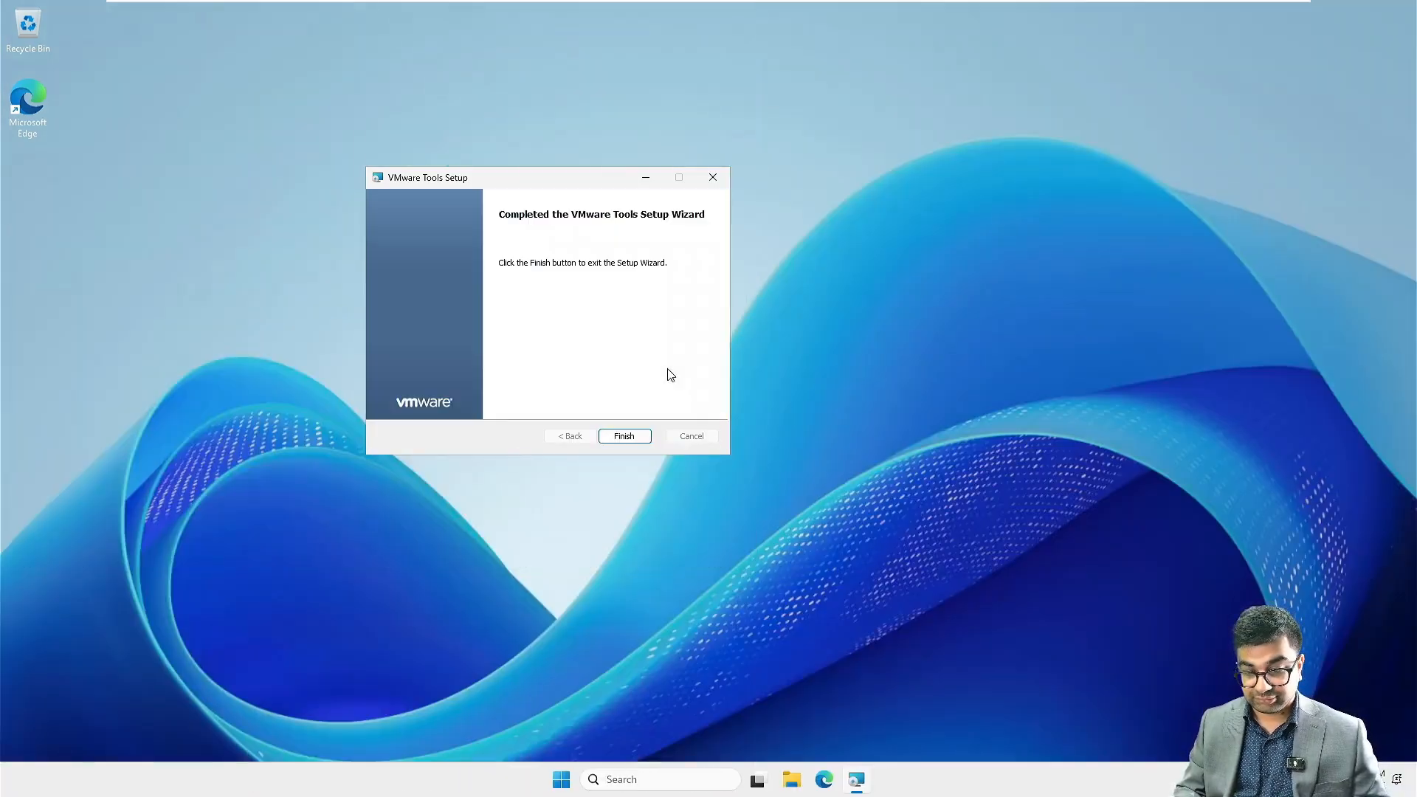
{"action": "left_click", "coordinate": [634, 440]}
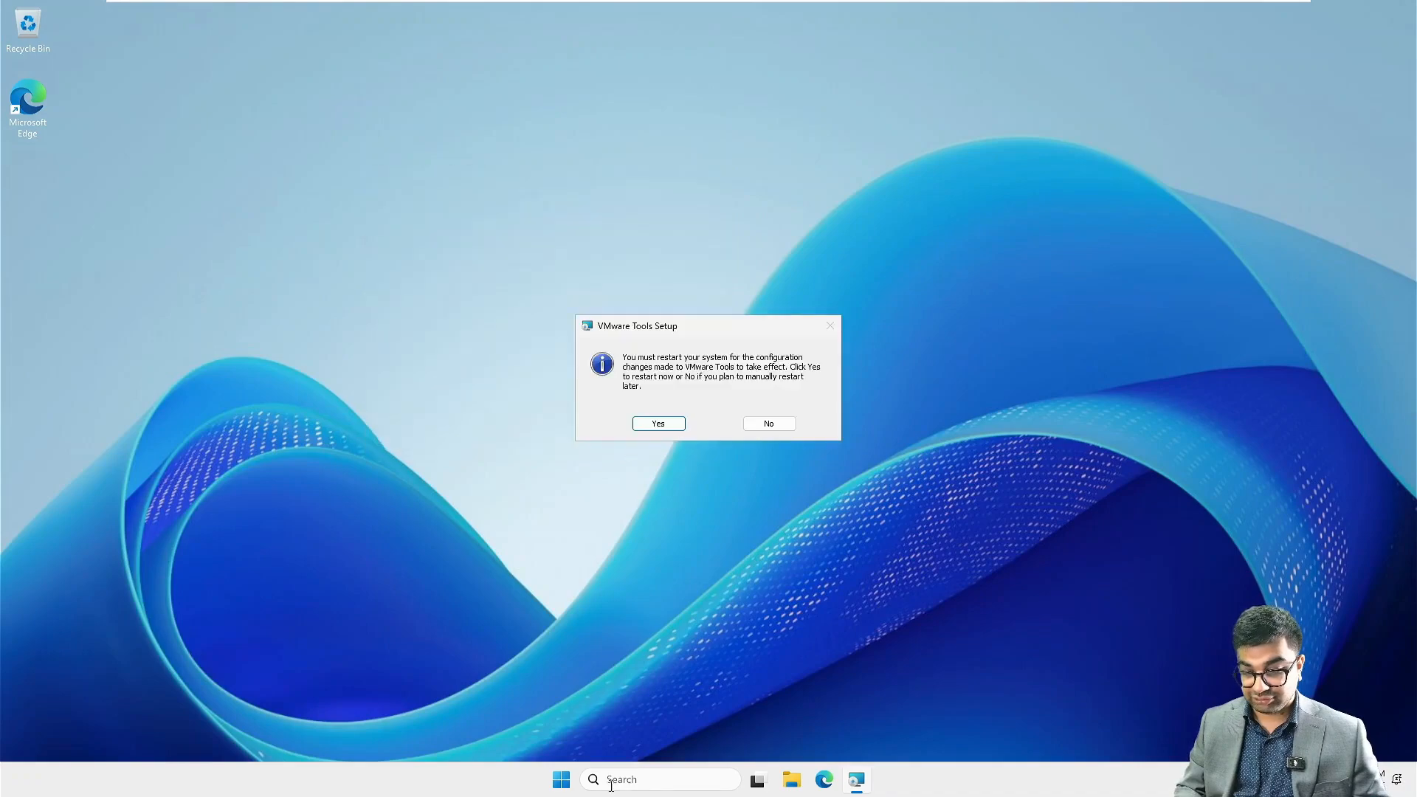
{"action": "left_click", "coordinate": [658, 423]}
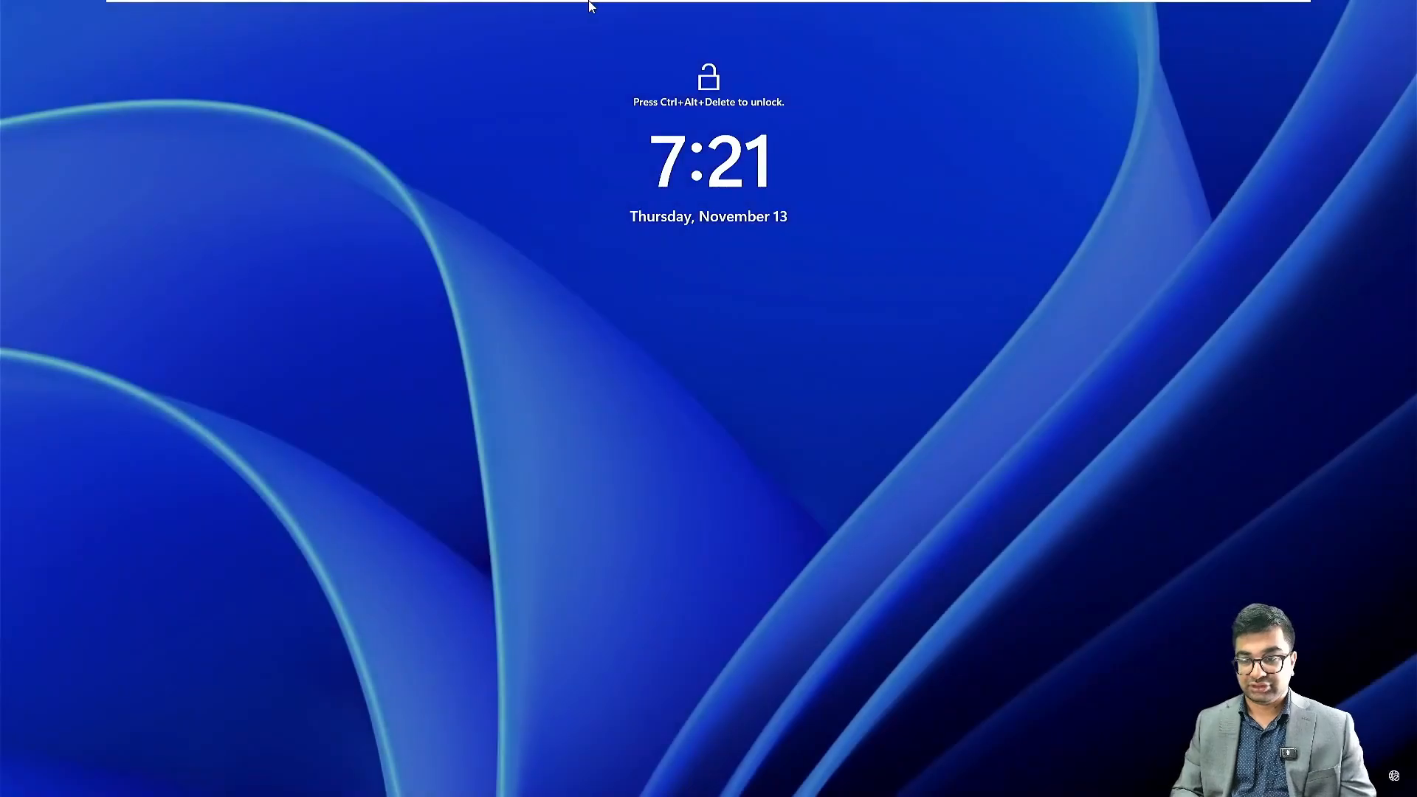
Unlock the NITAADDS02 virtual machine and sign in as Administrator with the account password
{"action": "mouse_move", "coordinate": [589, 6]}
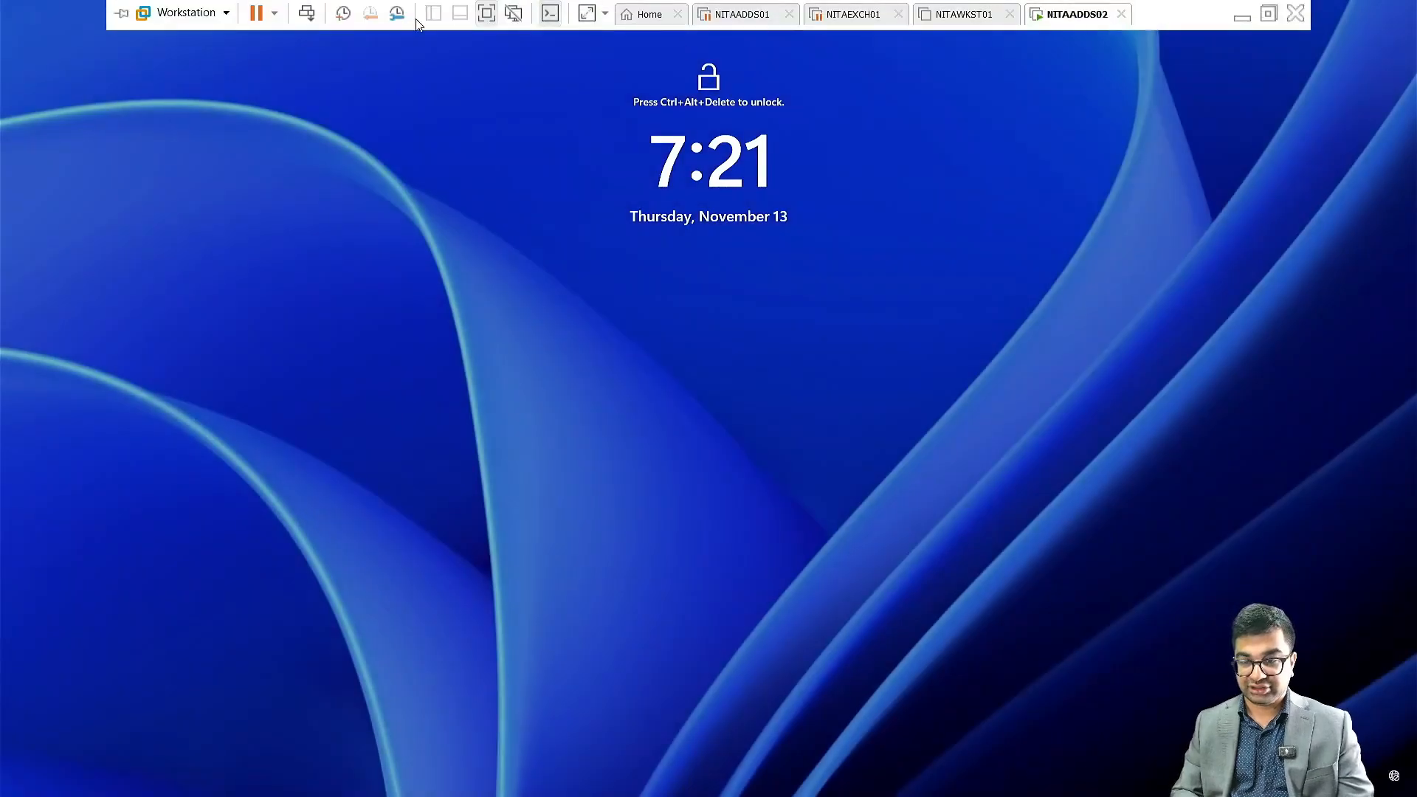
{"action": "left_click", "coordinate": [307, 15]}
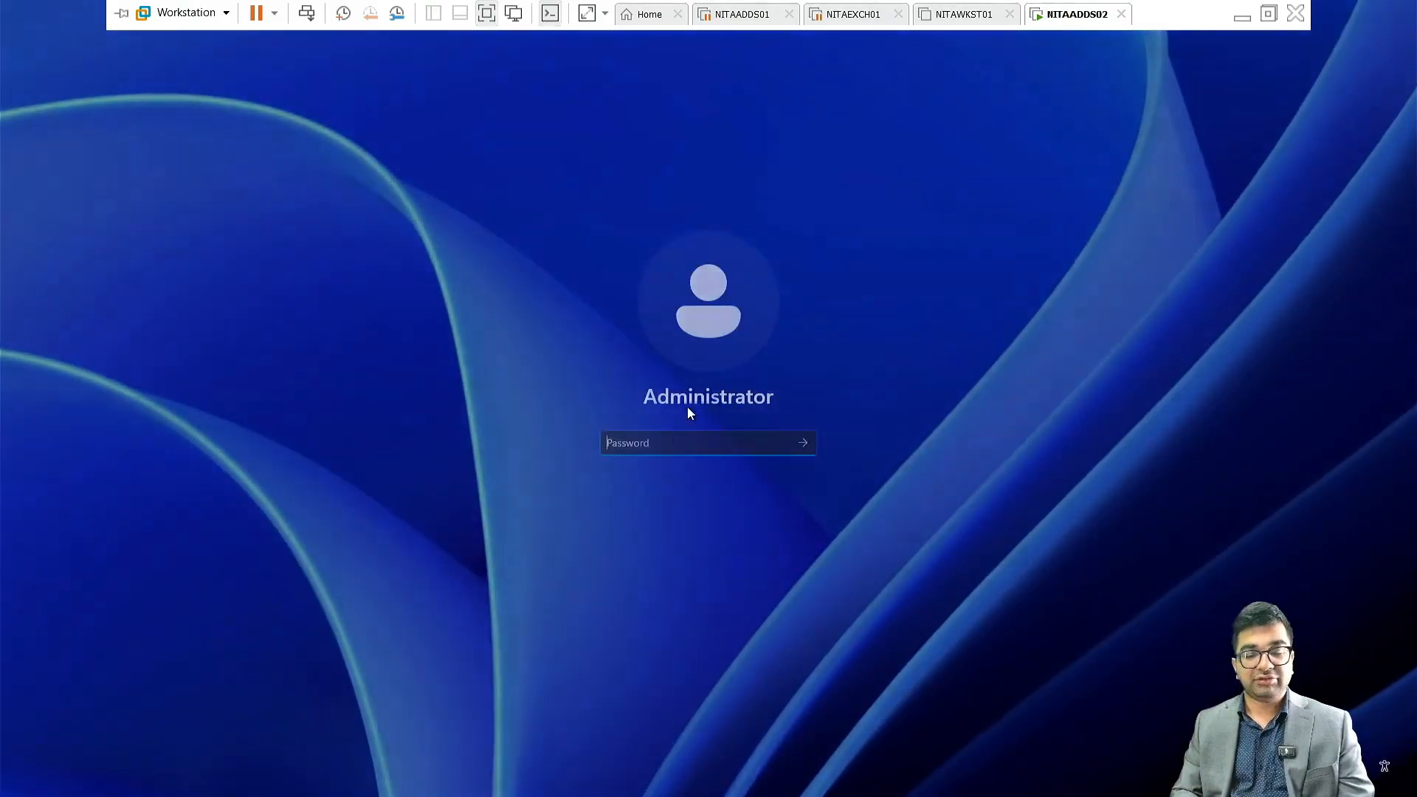
{"action": "type", "text": "P"}
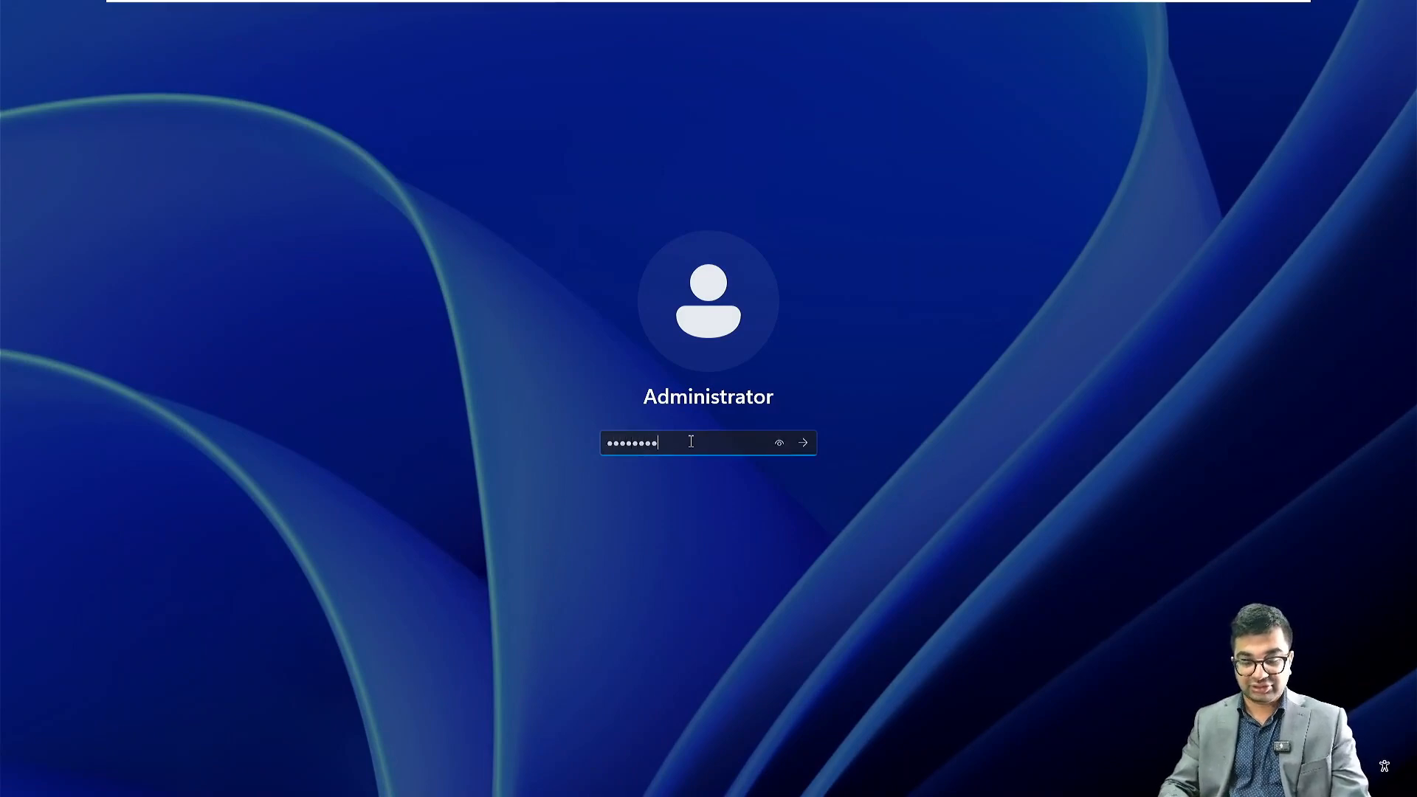
{"action": "key", "text": "Return"}
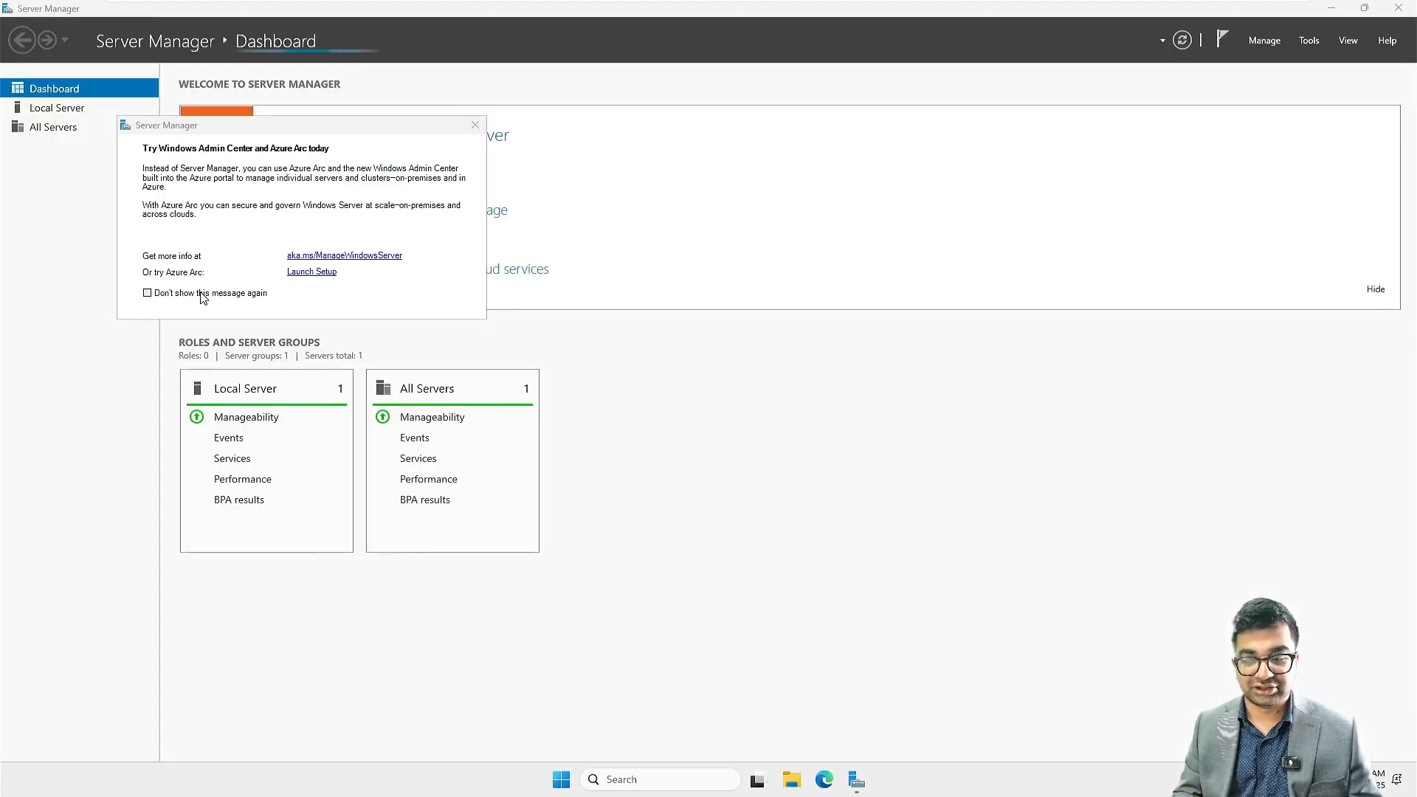
Dismiss the Windows Admin Center message, show the Local Server properties and minimise Server Manager
{"action": "left_click", "coordinate": [475, 125]}
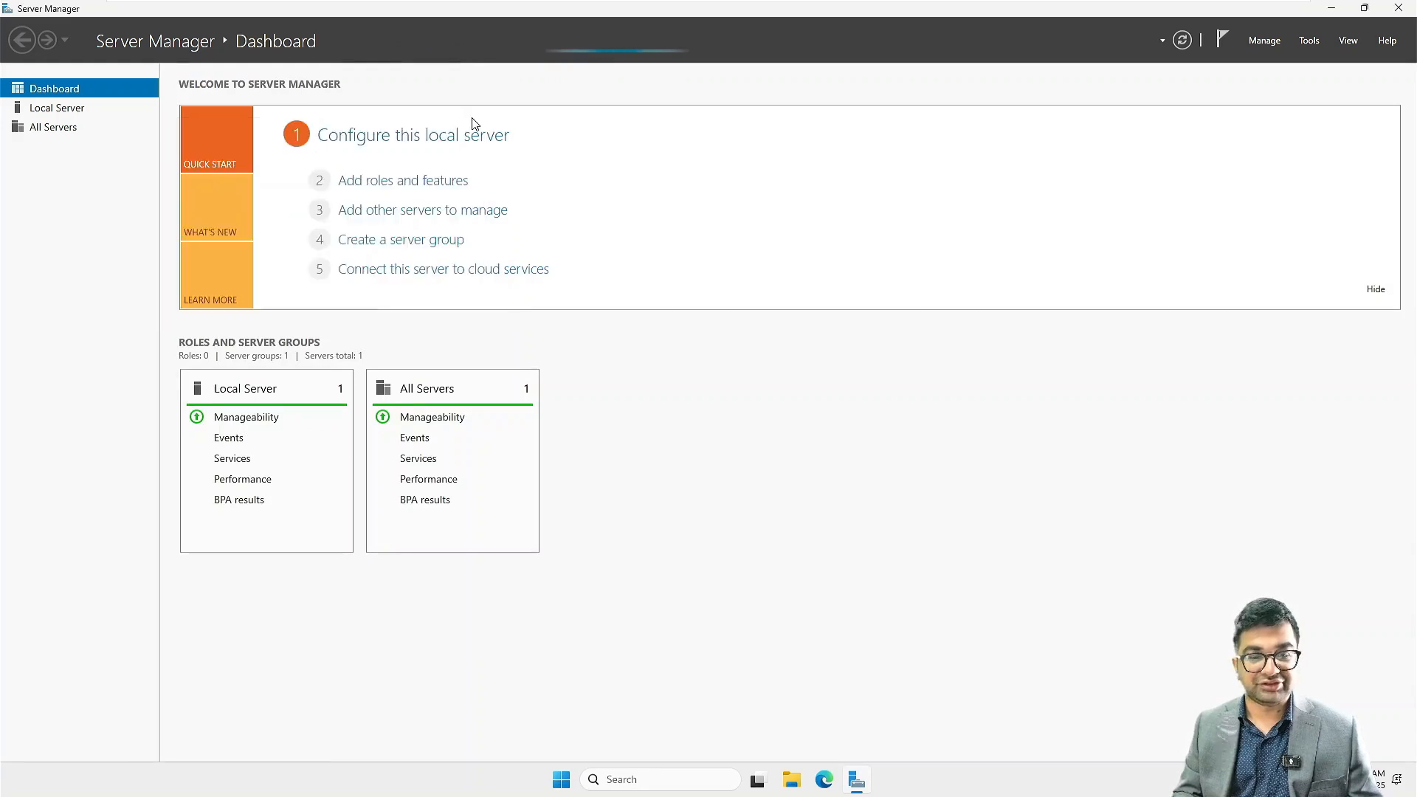
{"action": "left_click", "coordinate": [91, 116]}
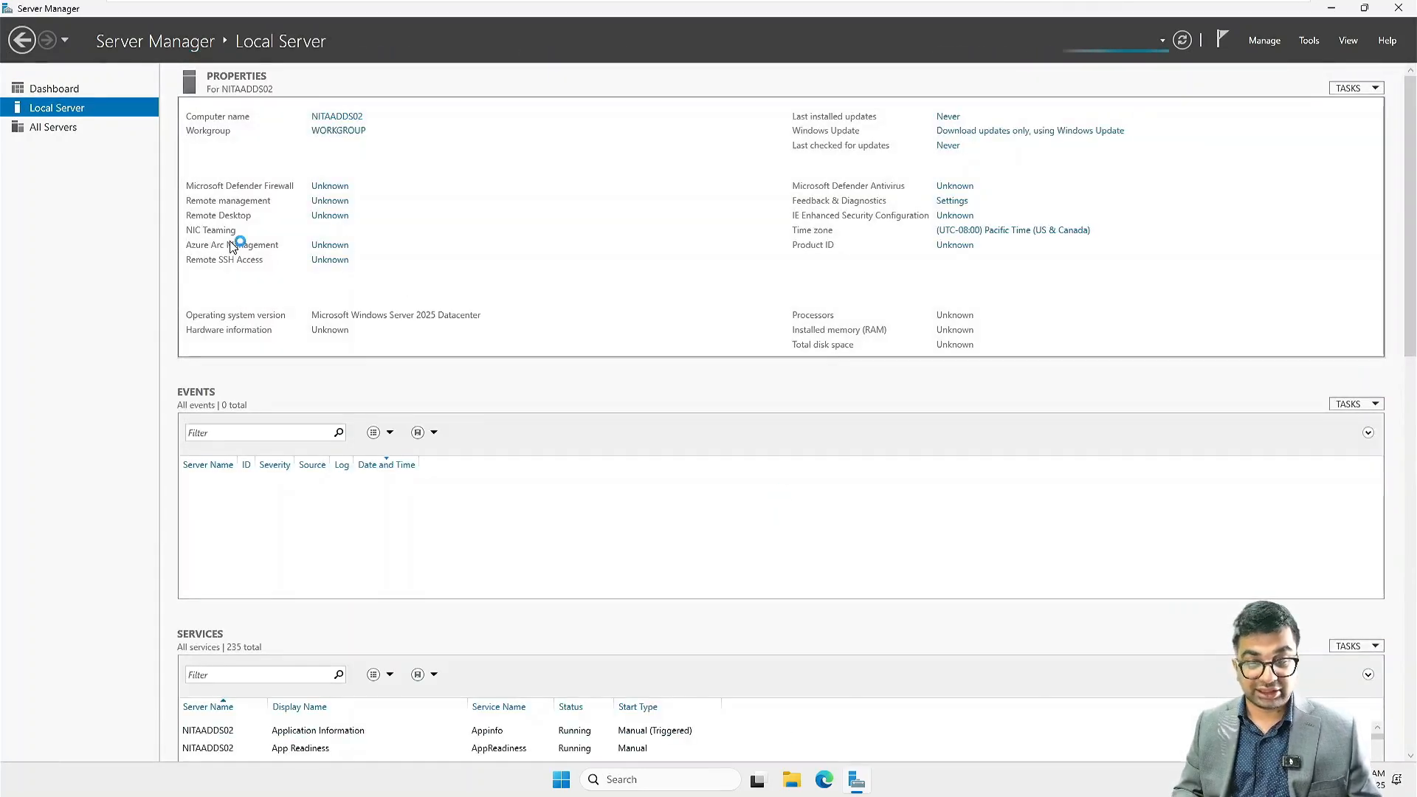
{"action": "left_click", "coordinate": [1338, 7]}
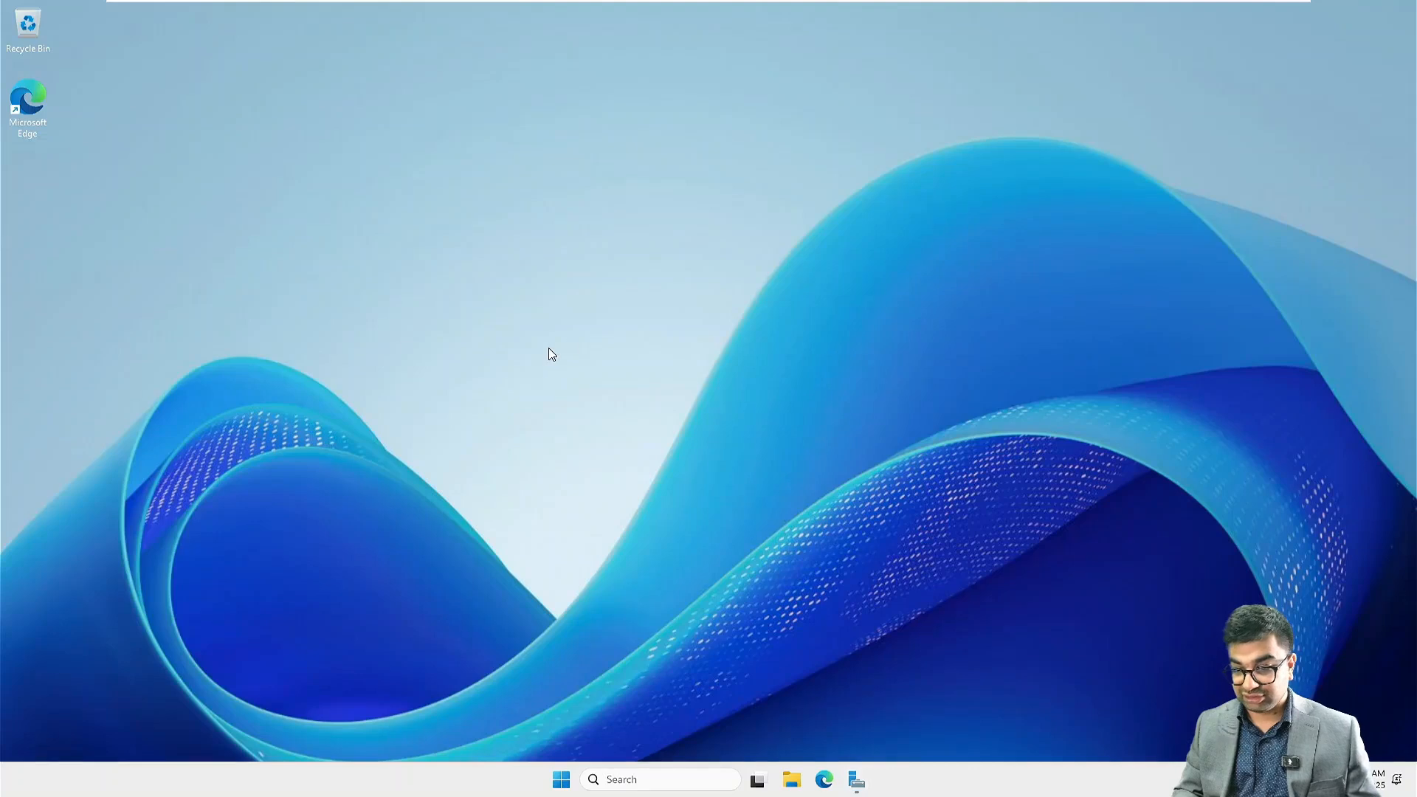
Set the display scale to 125% in the display settings and close Settings
{"action": "right_click", "coordinate": [653, 455]}
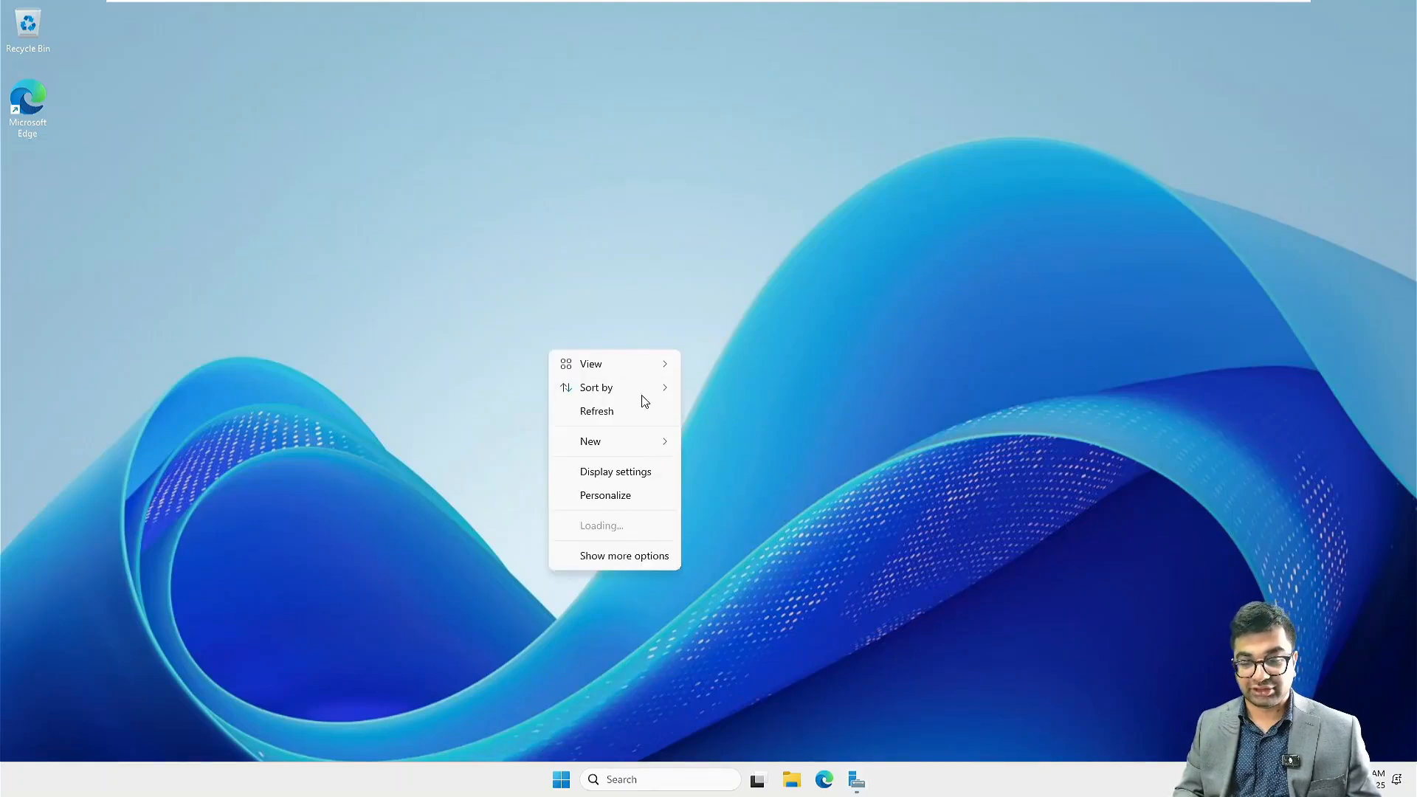
{"action": "left_click", "coordinate": [604, 472]}
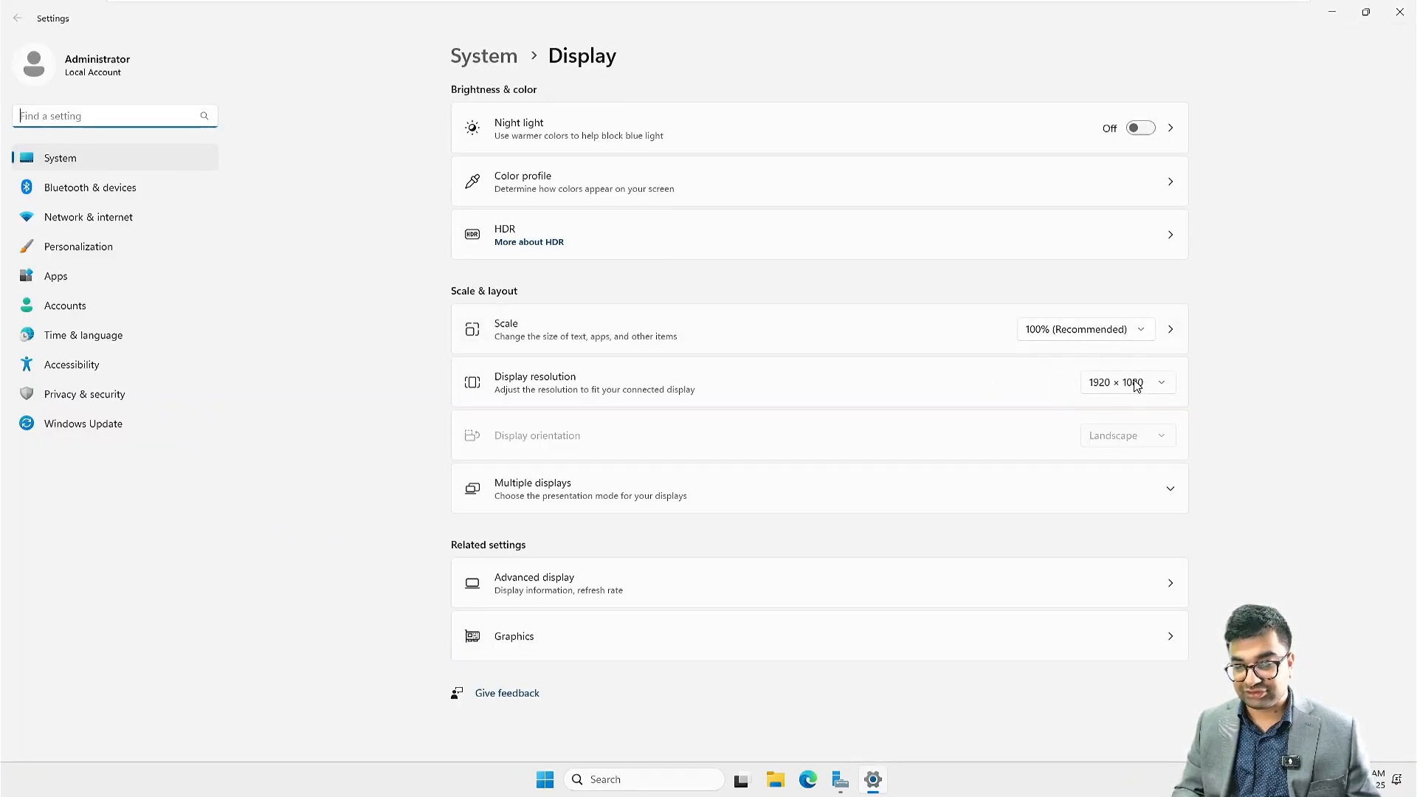
{"action": "left_click", "coordinate": [1119, 328]}
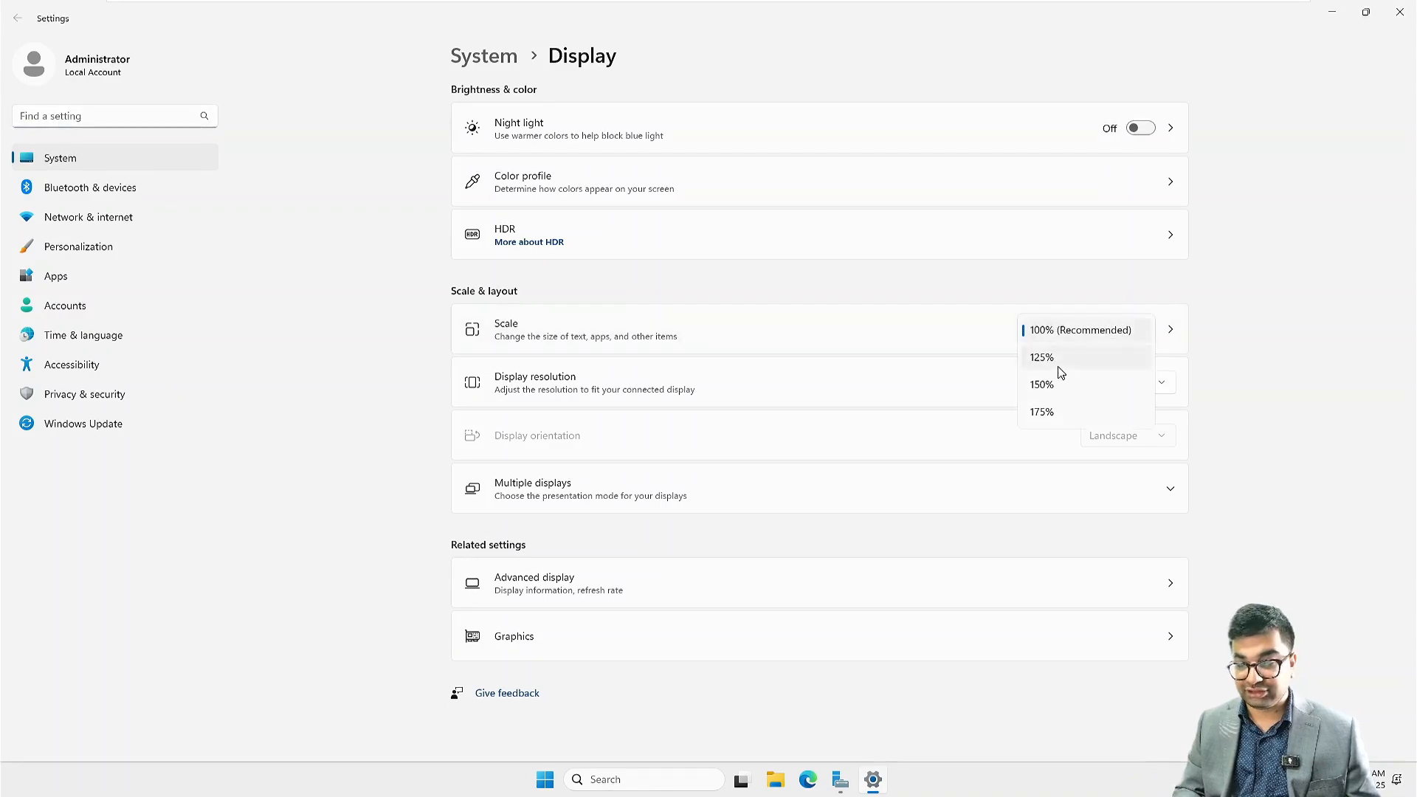
{"action": "left_click", "coordinate": [1056, 362]}
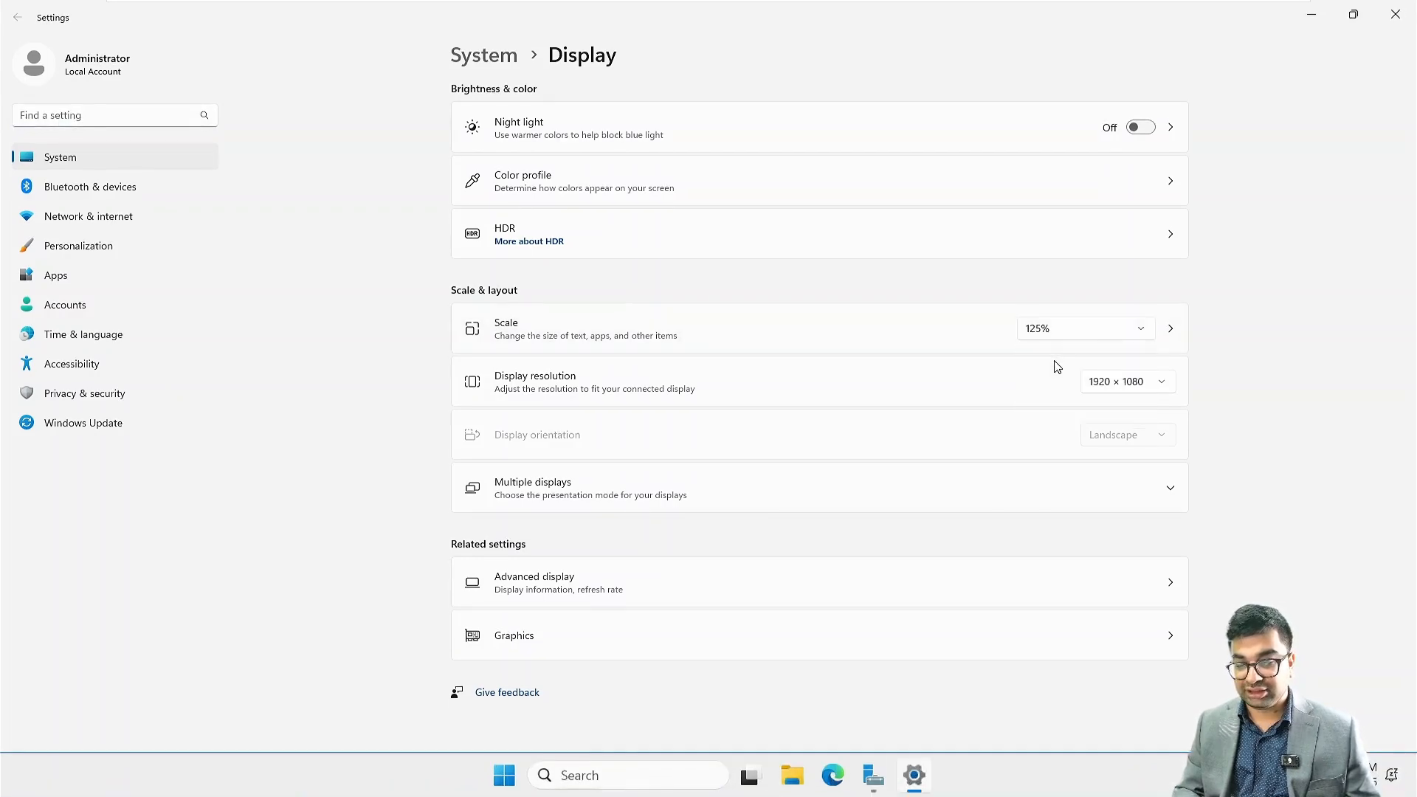
{"action": "left_click", "coordinate": [1394, 29]}
From the Local Server properties in Server Manager, open the Internet Protocol Version 4 (TCP/IPv4) properties of the Ethernet0 adapter
{"action": "left_click", "coordinate": [892, 776]}
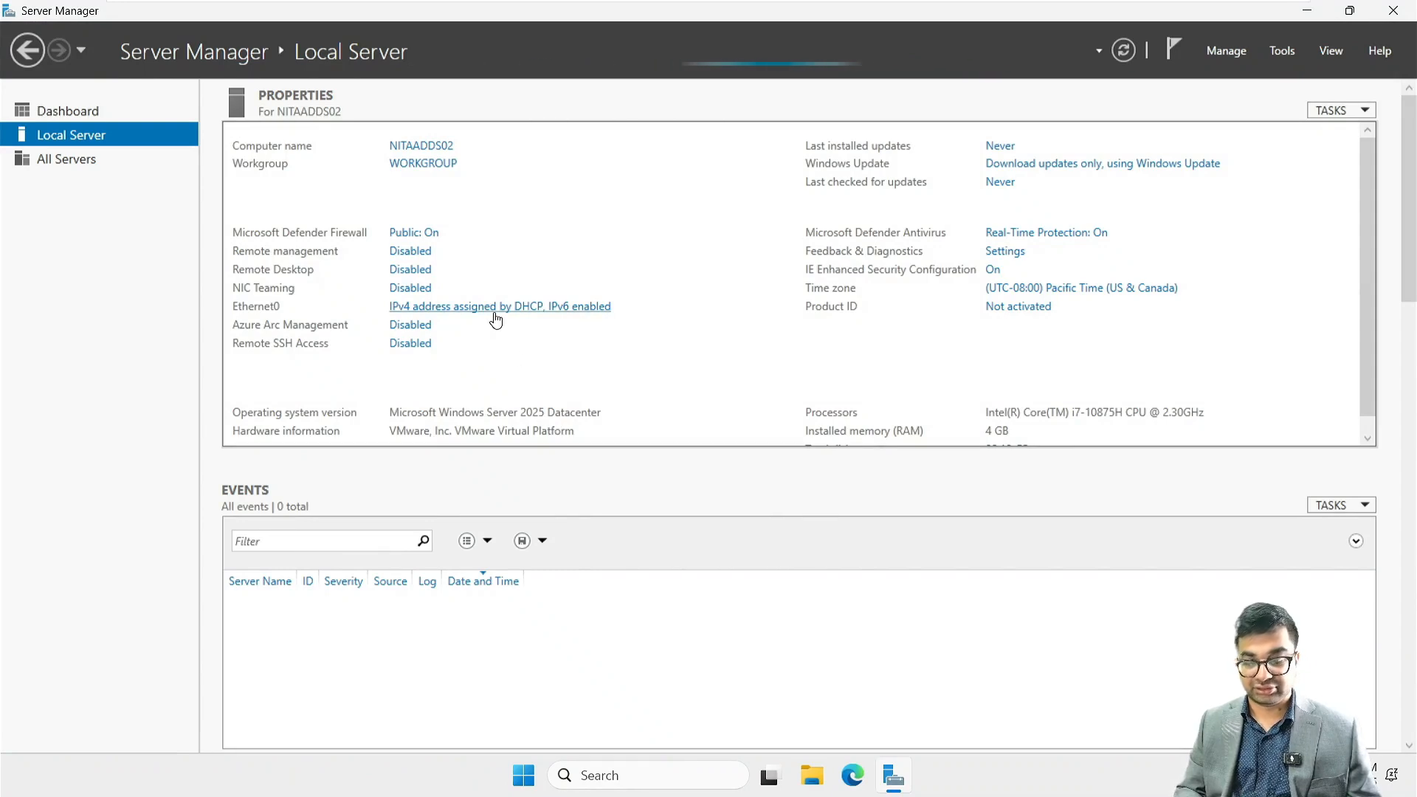
{"action": "left_click", "coordinate": [538, 308]}
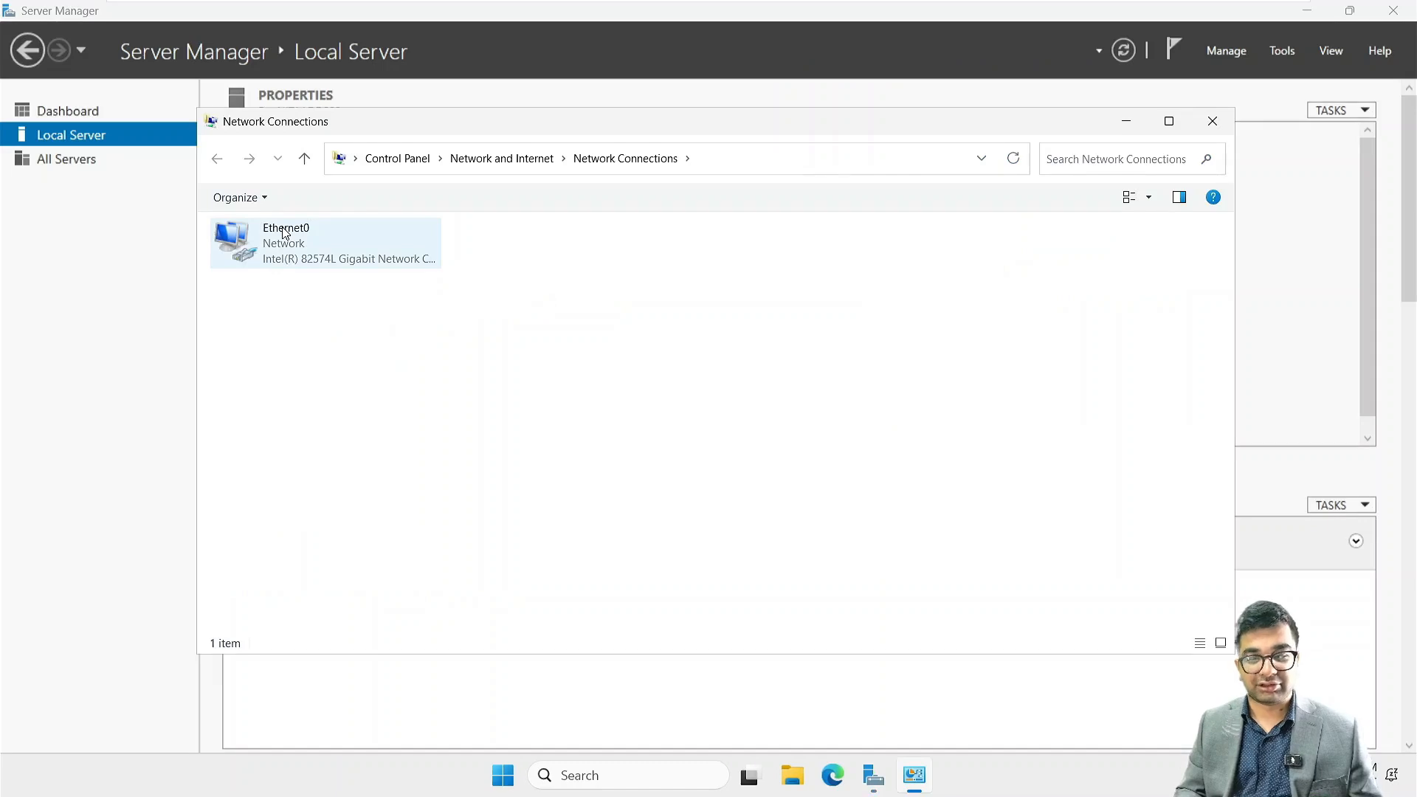
{"action": "left_click", "coordinate": [285, 234]}
{"action": "right_click", "coordinate": [301, 245]}
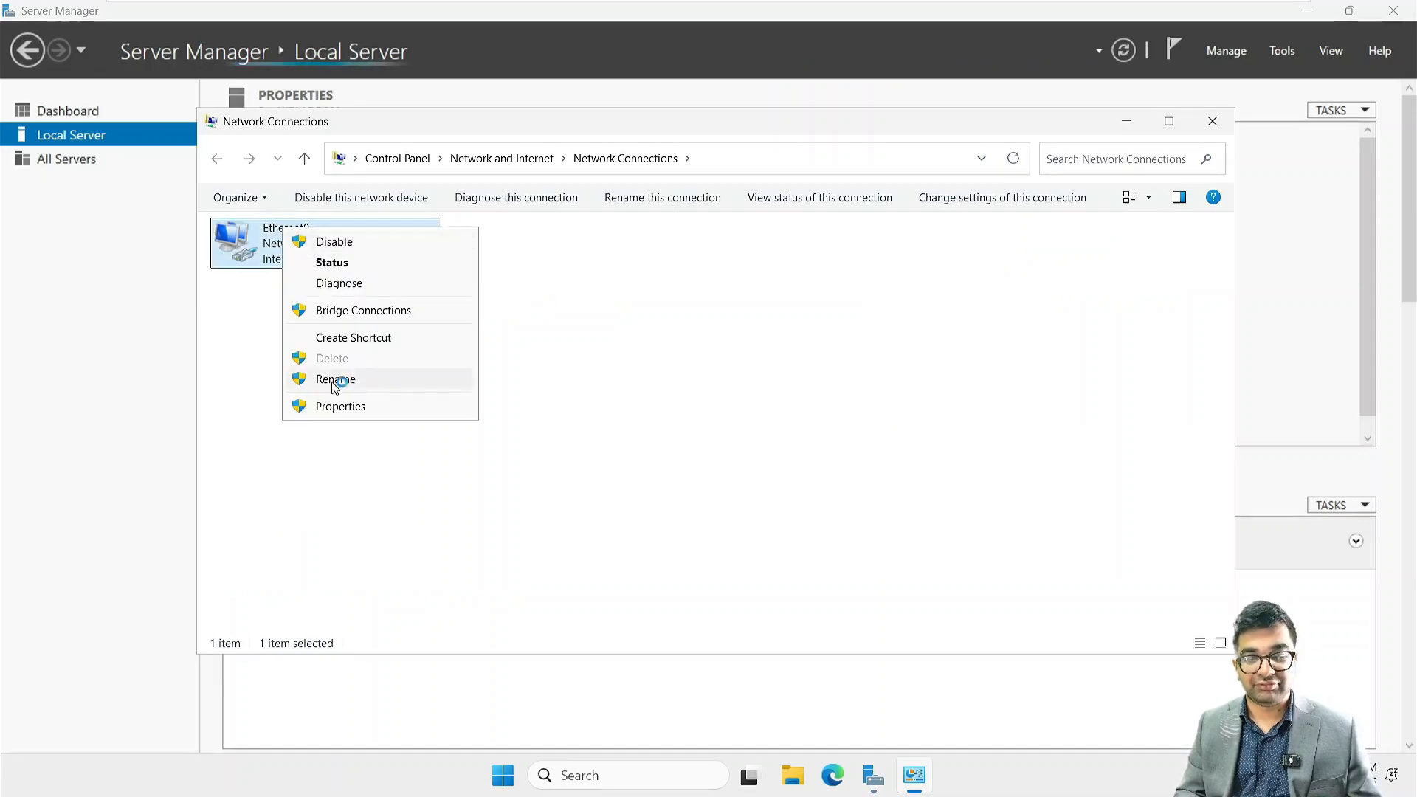
{"action": "left_click", "coordinate": [336, 406]}
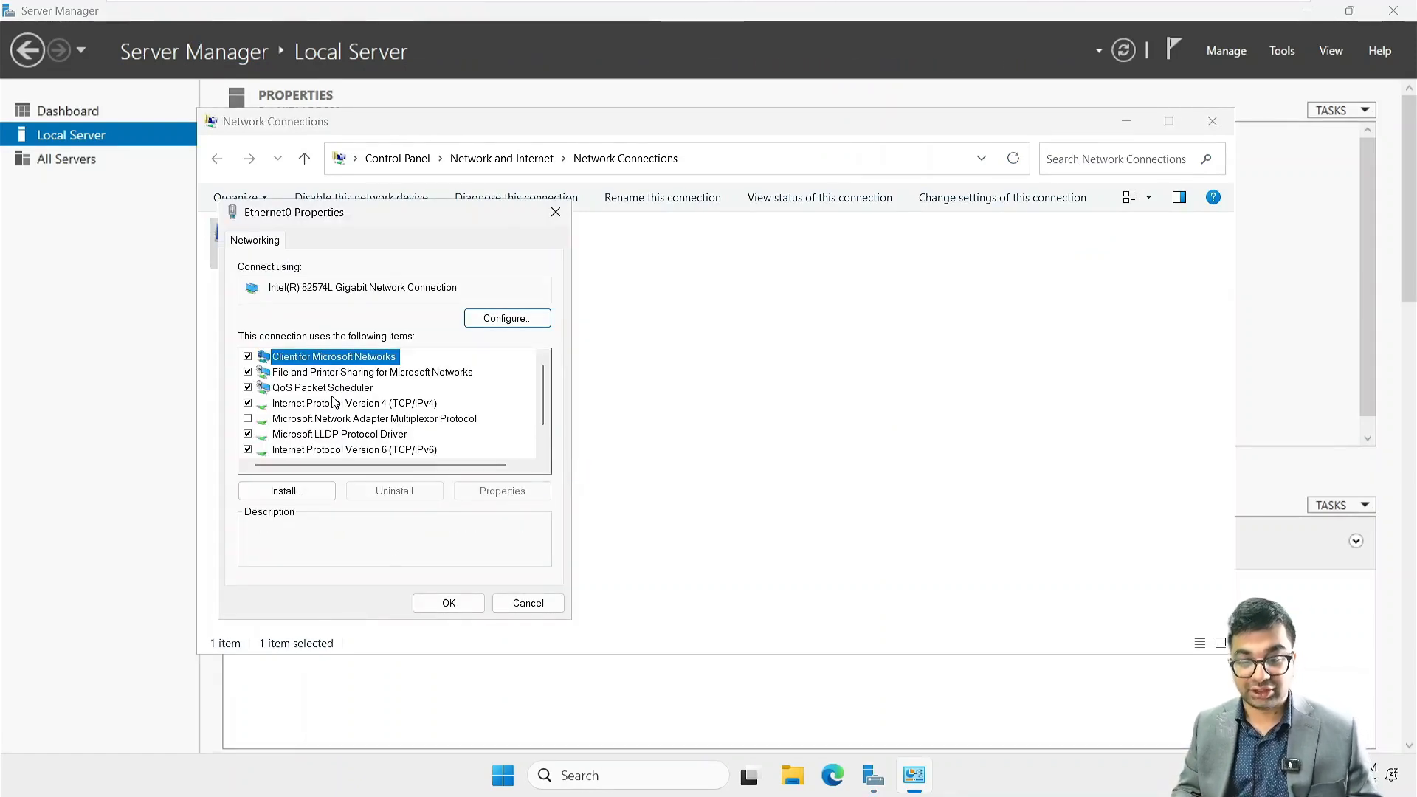
{"action": "double_click", "coordinate": [334, 403]}
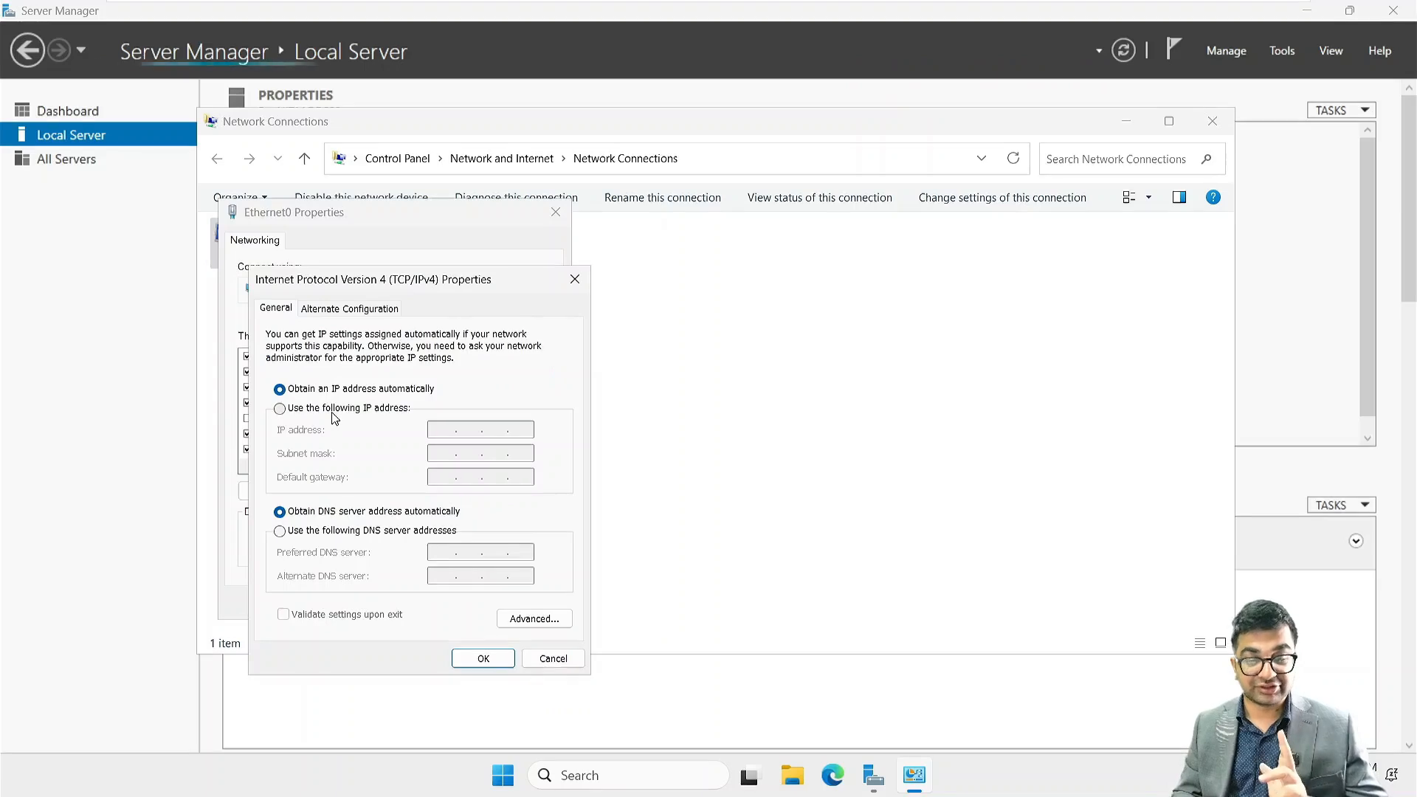
Assign Ethernet0 the static IP address 172.16.10.20 with subnet mask 255.255.0.0 and default gateway 172.16.10.1
{"action": "left_click", "coordinate": [337, 408]}
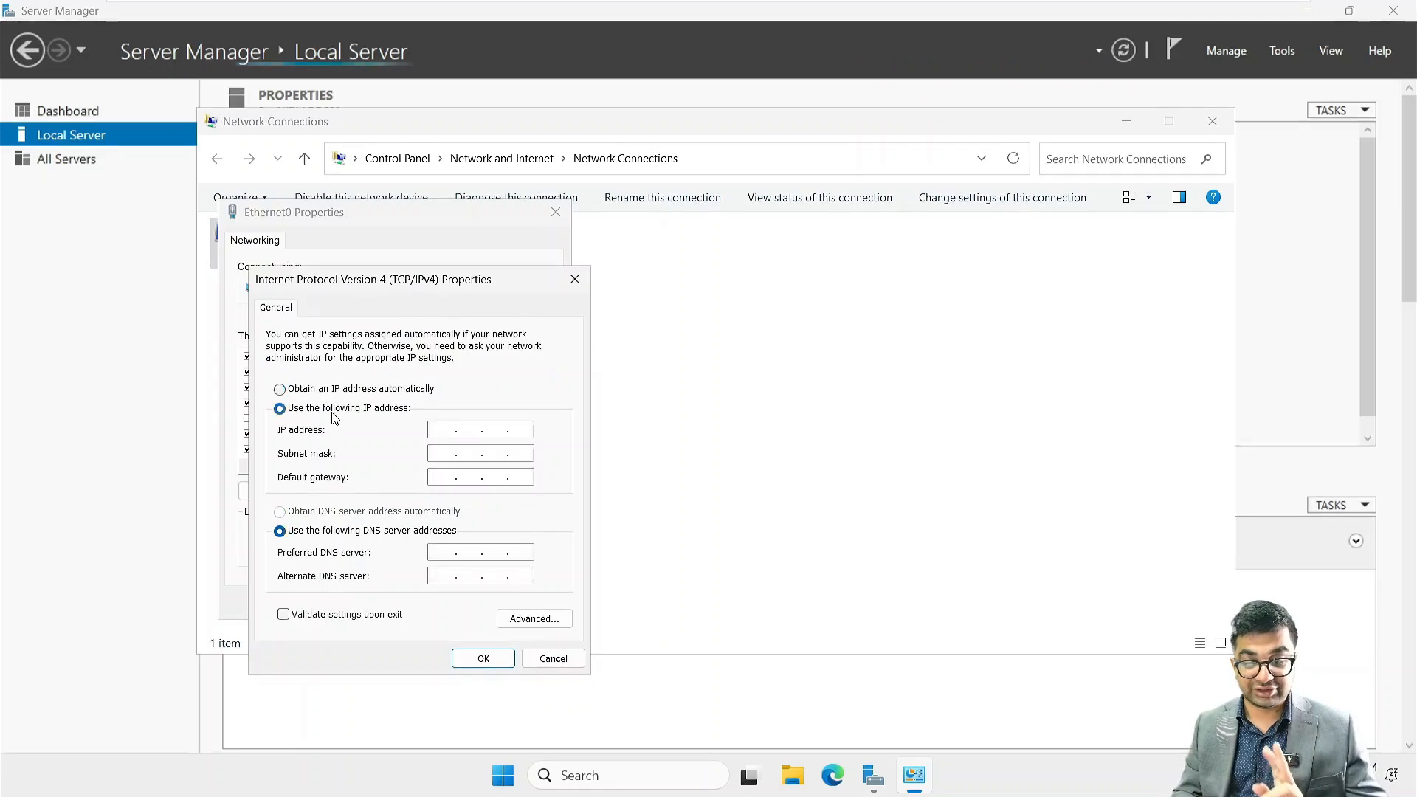
{"action": "left_click", "coordinate": [441, 429]}
{"action": "type", "text": "172 . 16 . 10 . 20"}
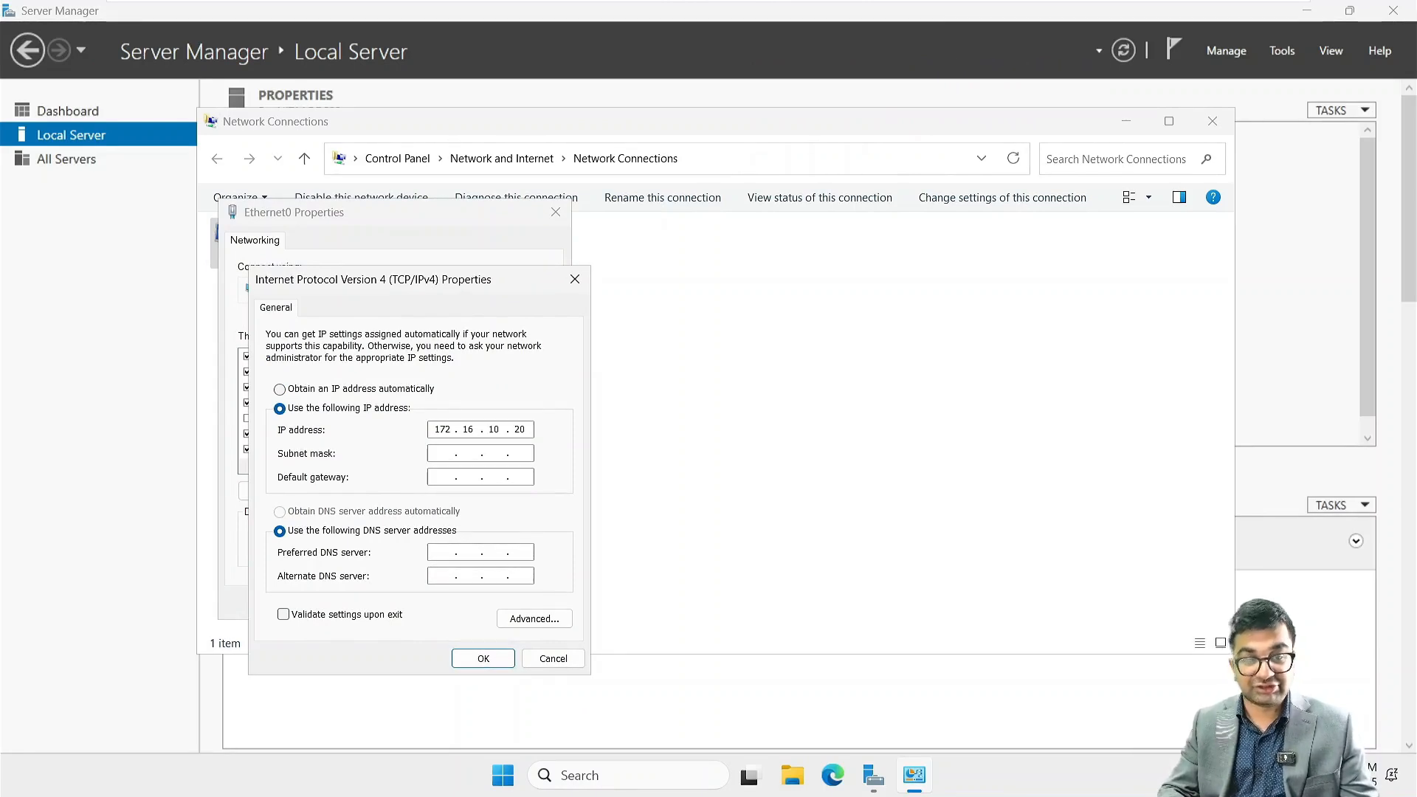
{"action": "key", "text": "Tab"}
{"action": "type", "text": "172."}
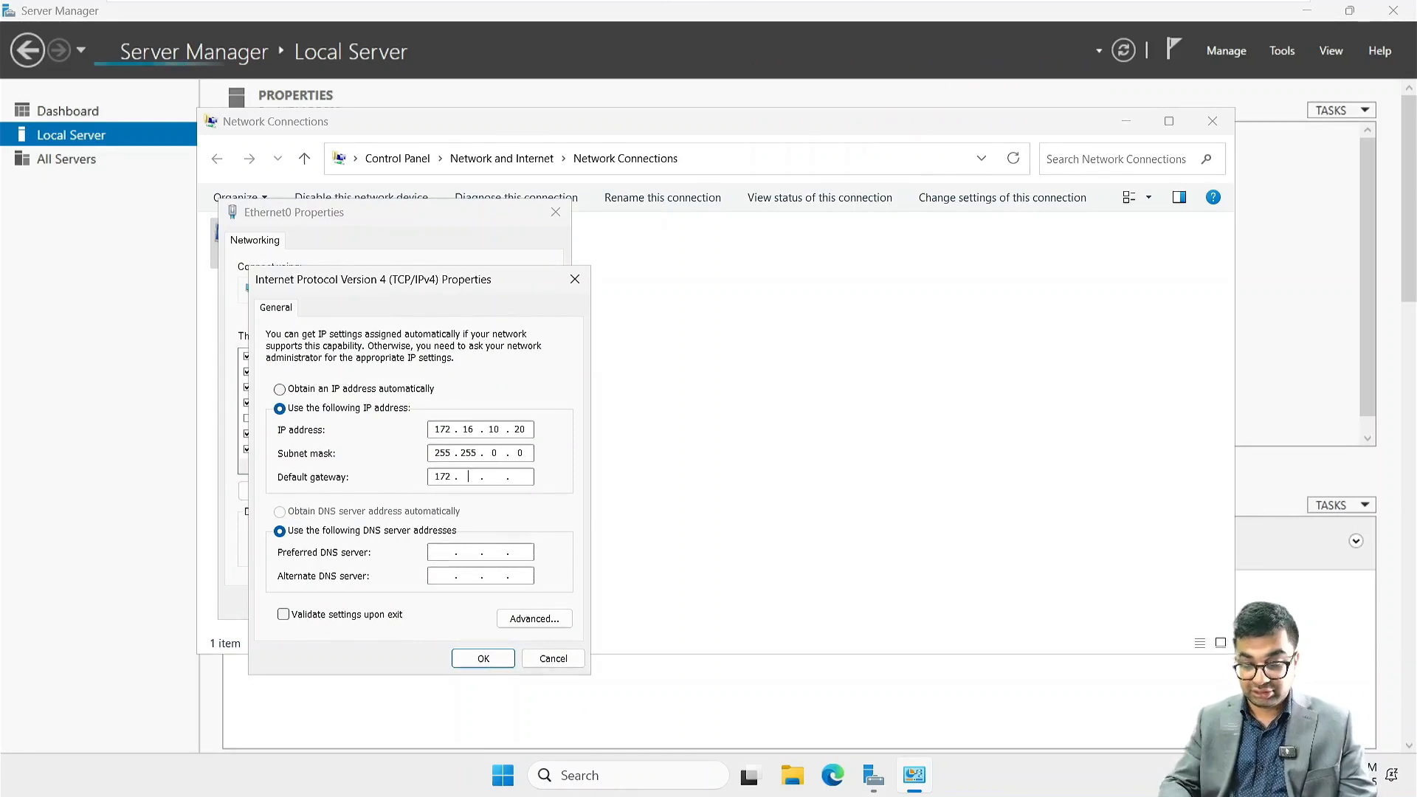
{"action": "type", "text": "16.10.1"}
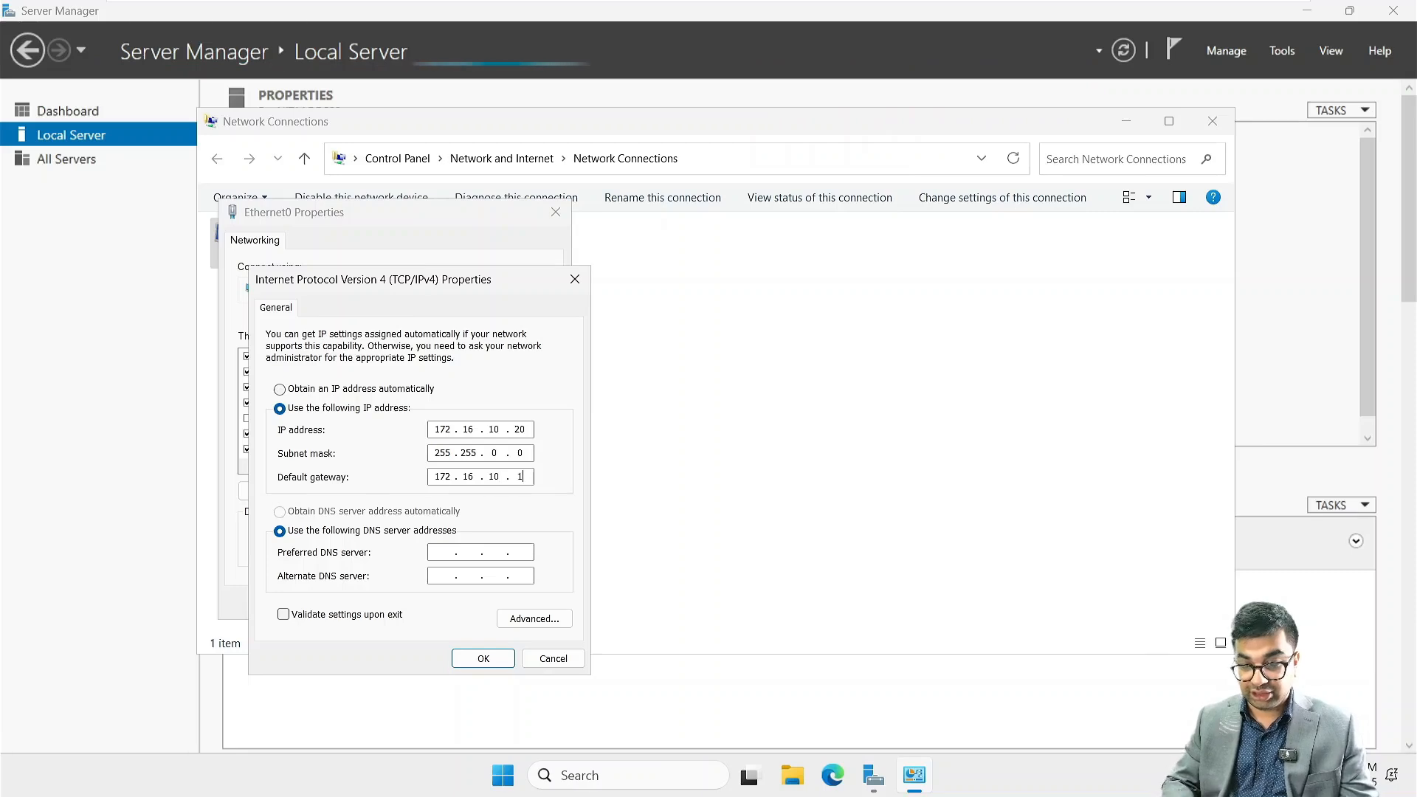
Set the subnet mask of the Ethernet0 adapter to 255.255.255.0
{"action": "left_click", "coordinate": [499, 451]}
{"action": "key", "text": "BackSpace"}
{"action": "type", "text": "2"}
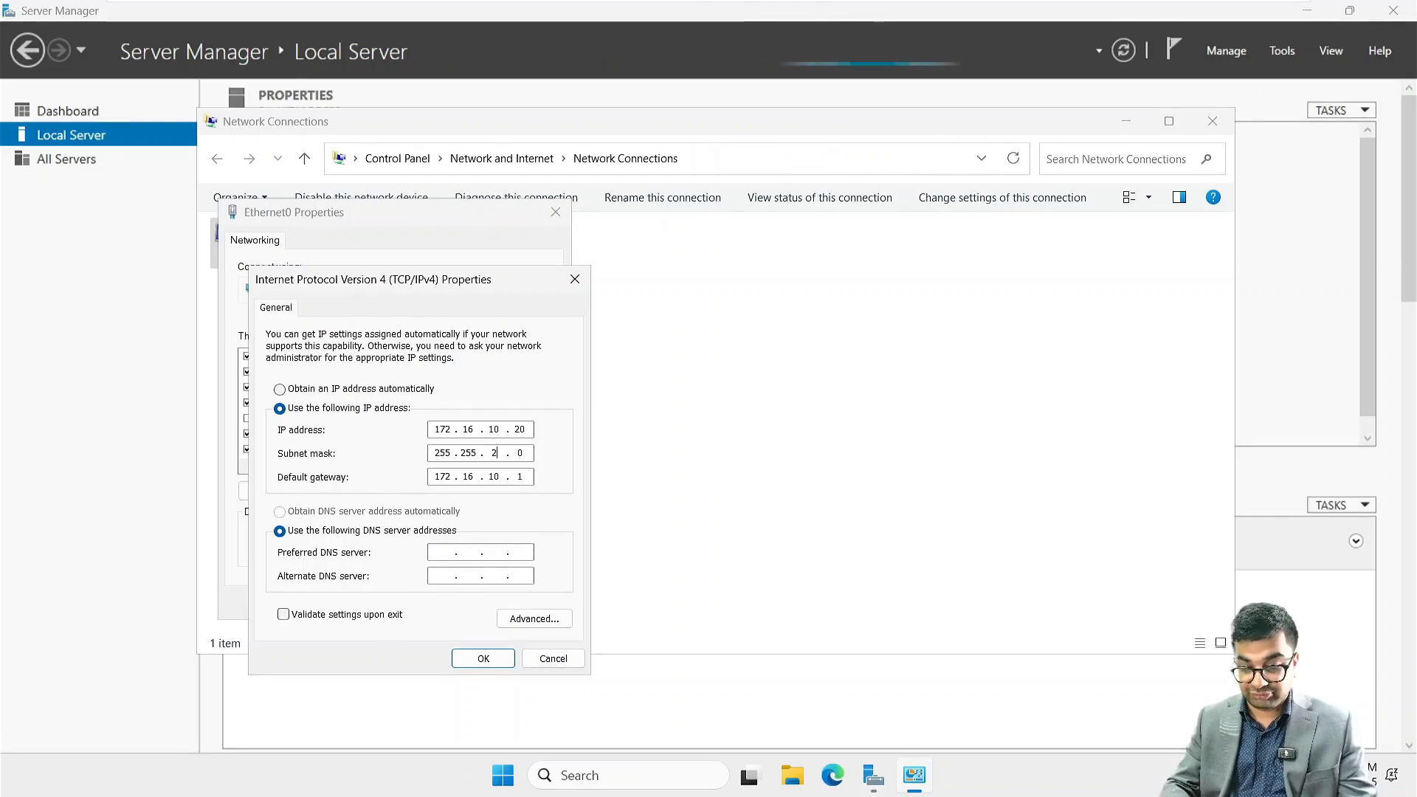
{"action": "type", "text": "55"}
Set the preferred DNS server to 172.16.10.20, accept the Ethernet0 settings and close Network Connections
{"action": "key", "text": "Tab"}
{"action": "key", "text": "Tab"}
{"action": "key", "text": "Tab"}
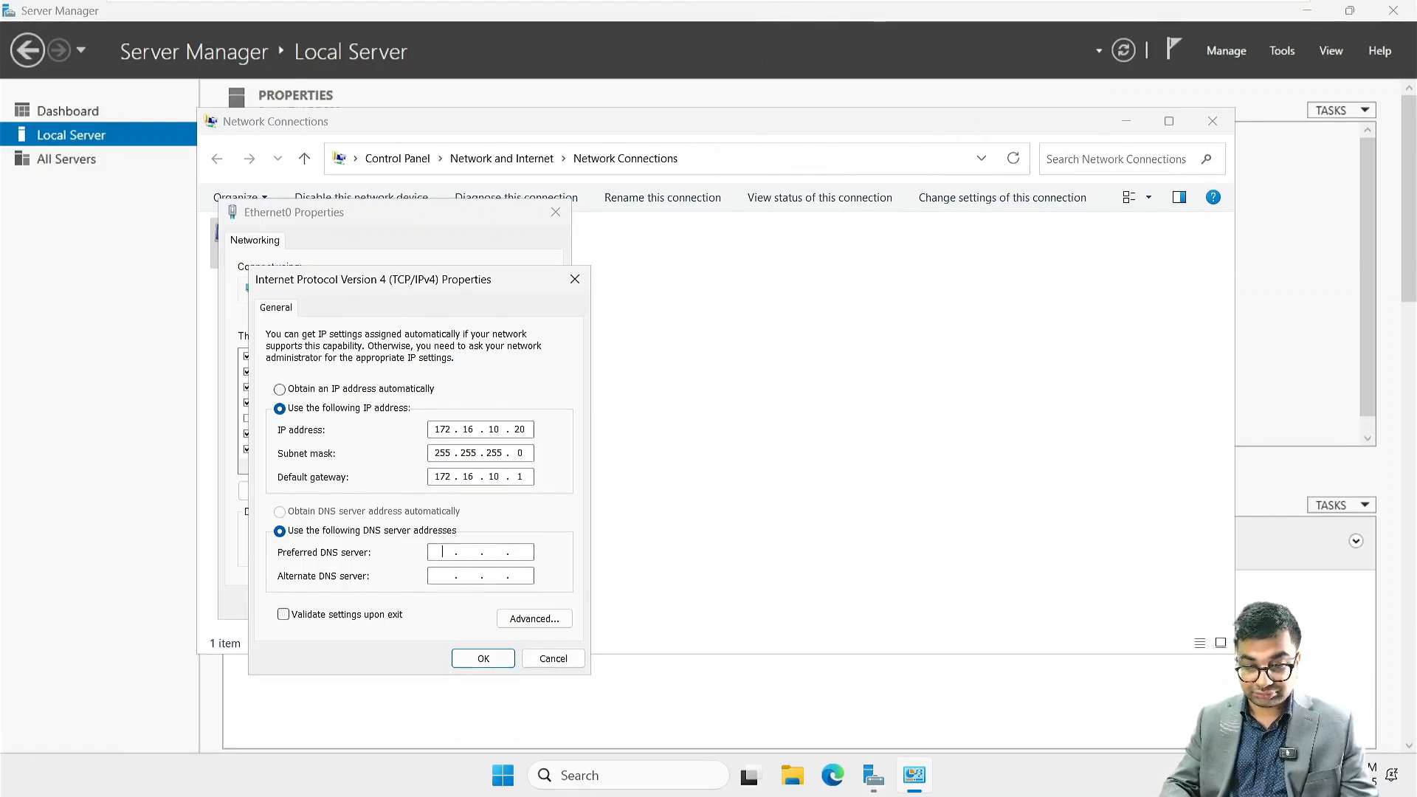
{"action": "type", "text": "172 . 16 . 10 . 20"}
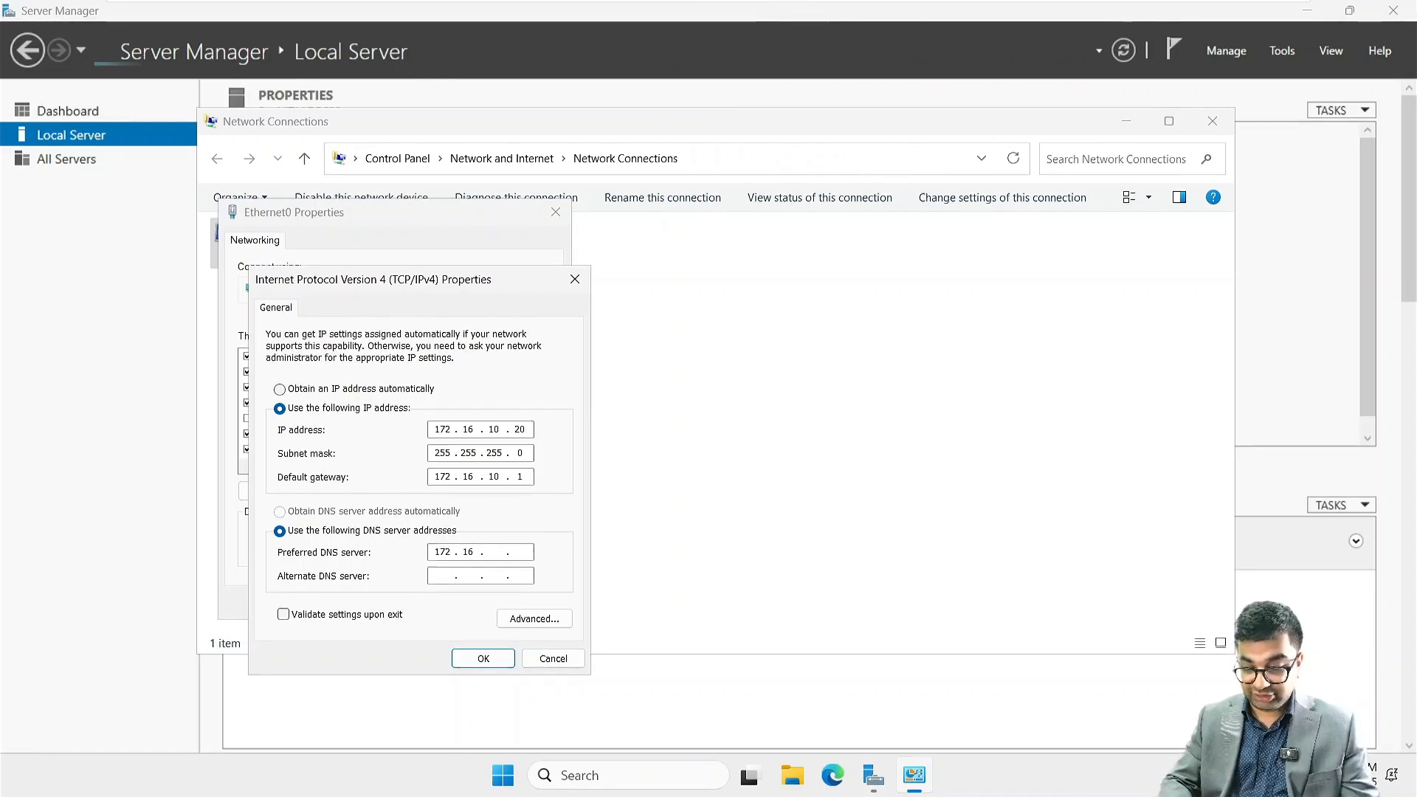
{"action": "key", "text": "Return"}
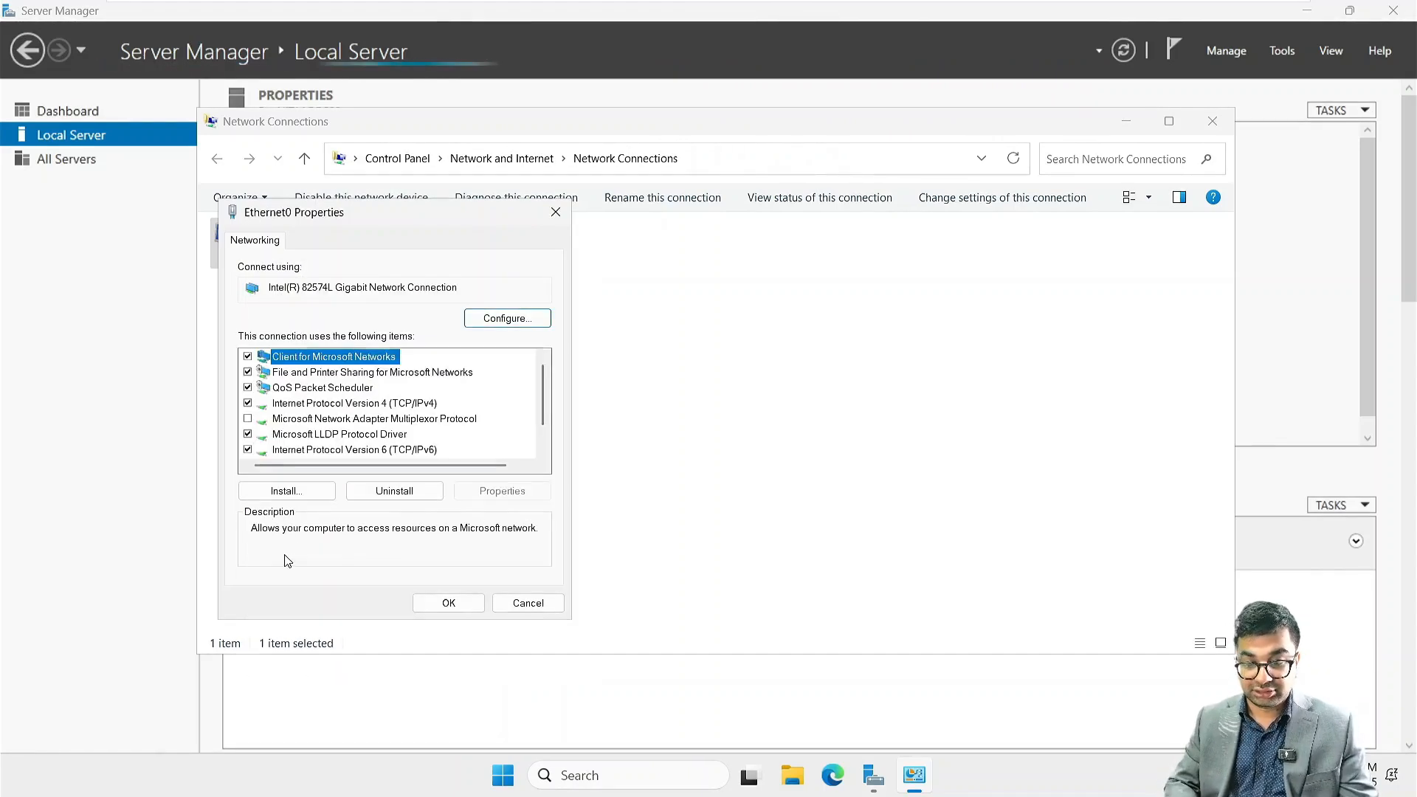
{"action": "left_click", "coordinate": [448, 604]}
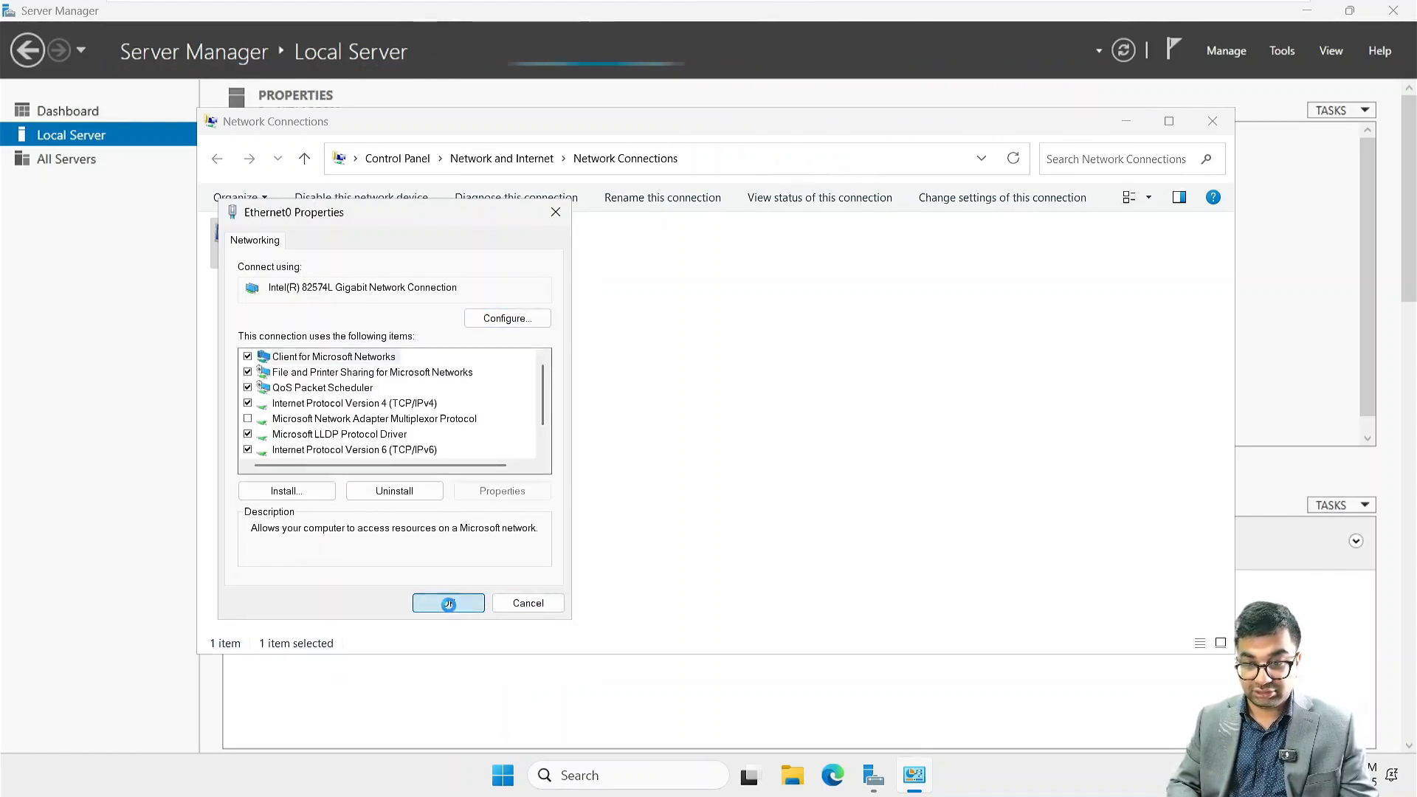
{"action": "left_click", "coordinate": [1213, 121]}
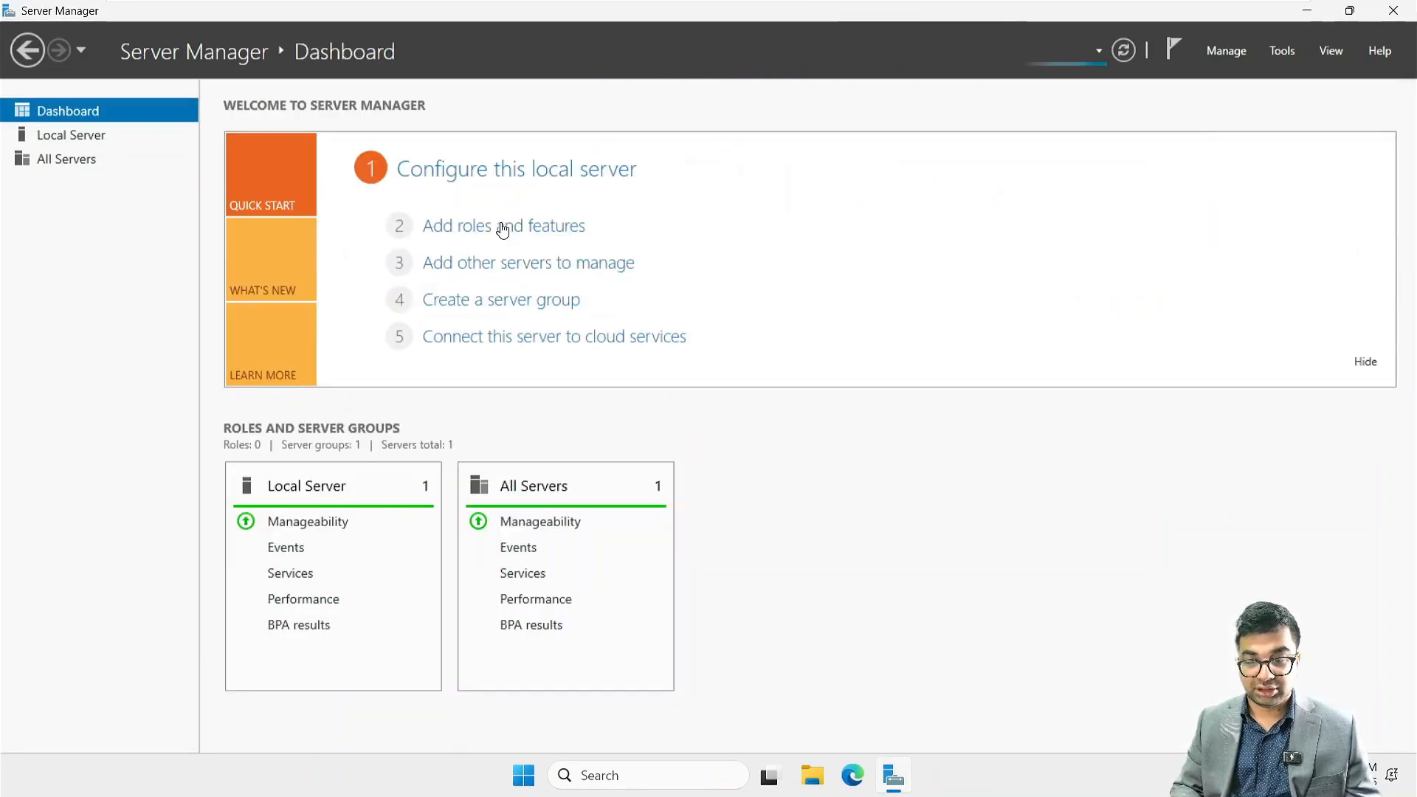
Start the Add Roles and Features Wizard, continue with NITAADDS02 as the destination server and minimise the wizard
{"action": "left_click", "coordinate": [502, 230]}
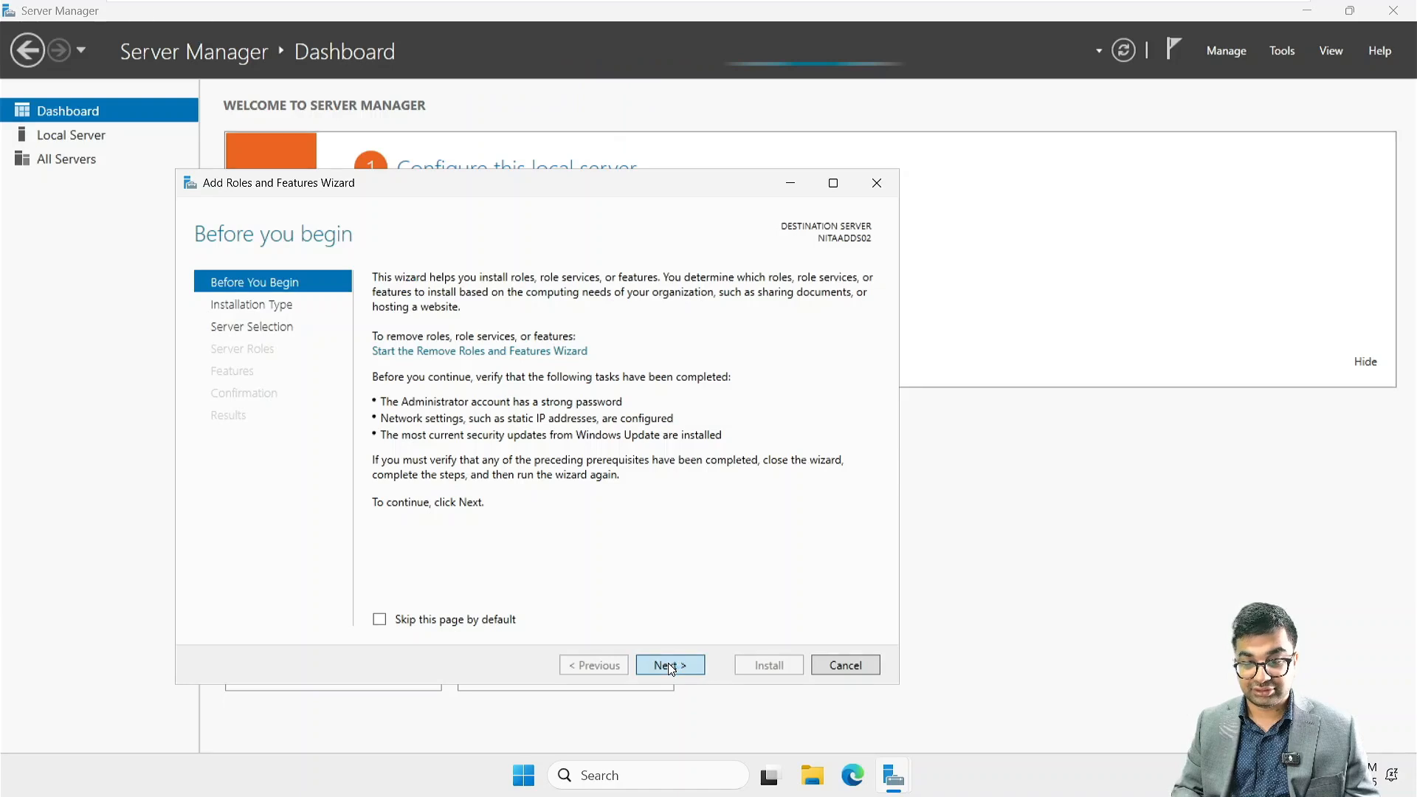
{"action": "left_click", "coordinate": [669, 664]}
{"action": "left_click", "coordinate": [669, 663]}
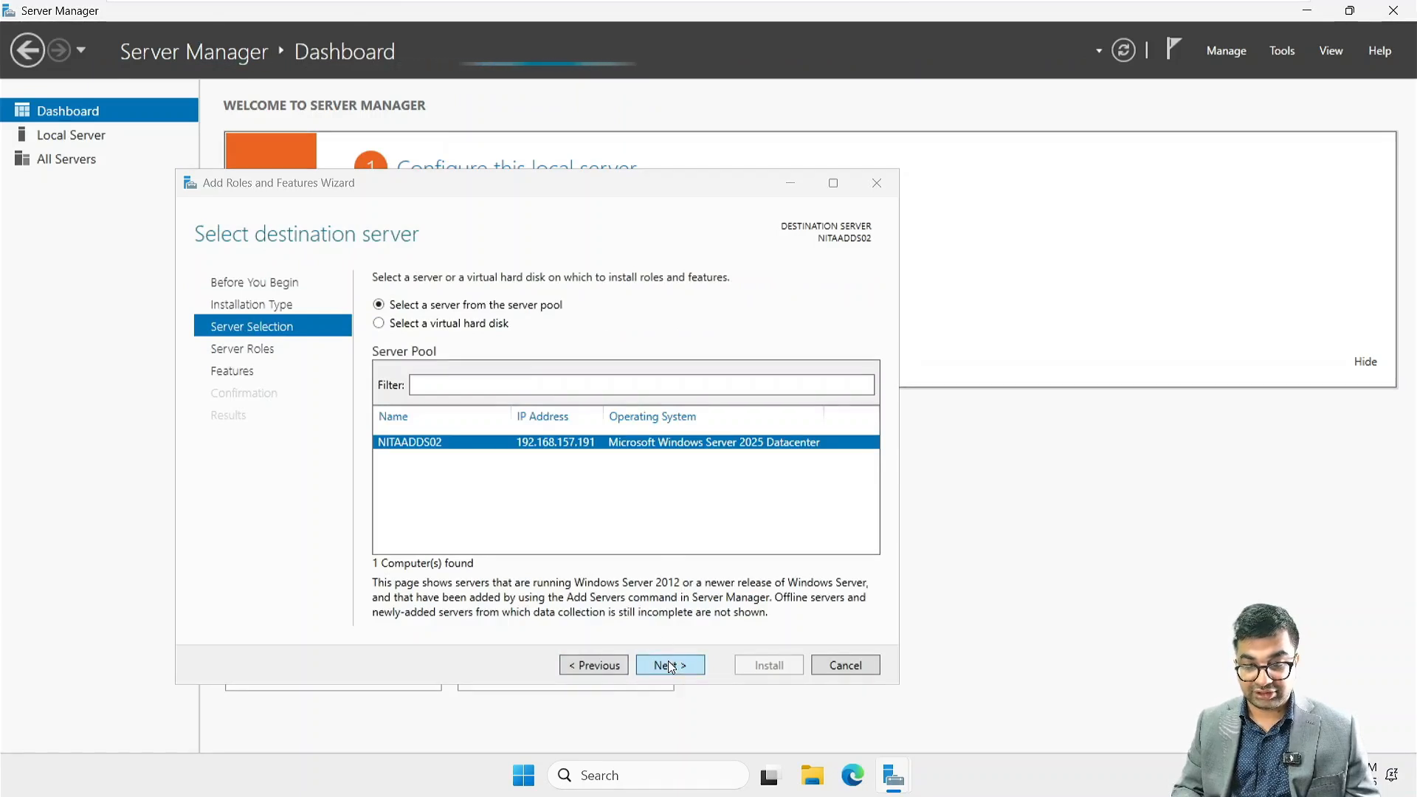
{"action": "left_click", "coordinate": [669, 664]}
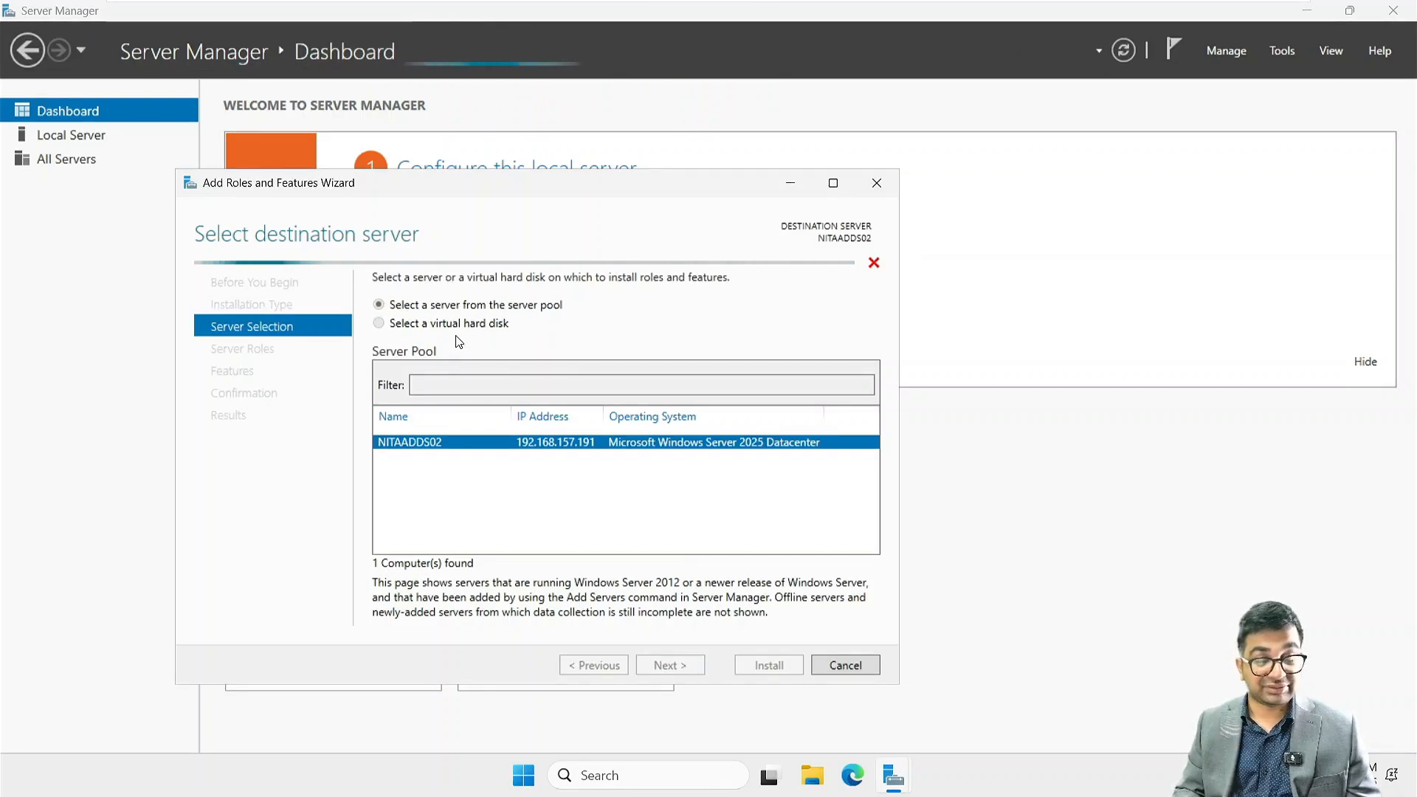
{"action": "left_click_drag", "start_coordinate": [511, 193], "coordinate": [650, 161]}
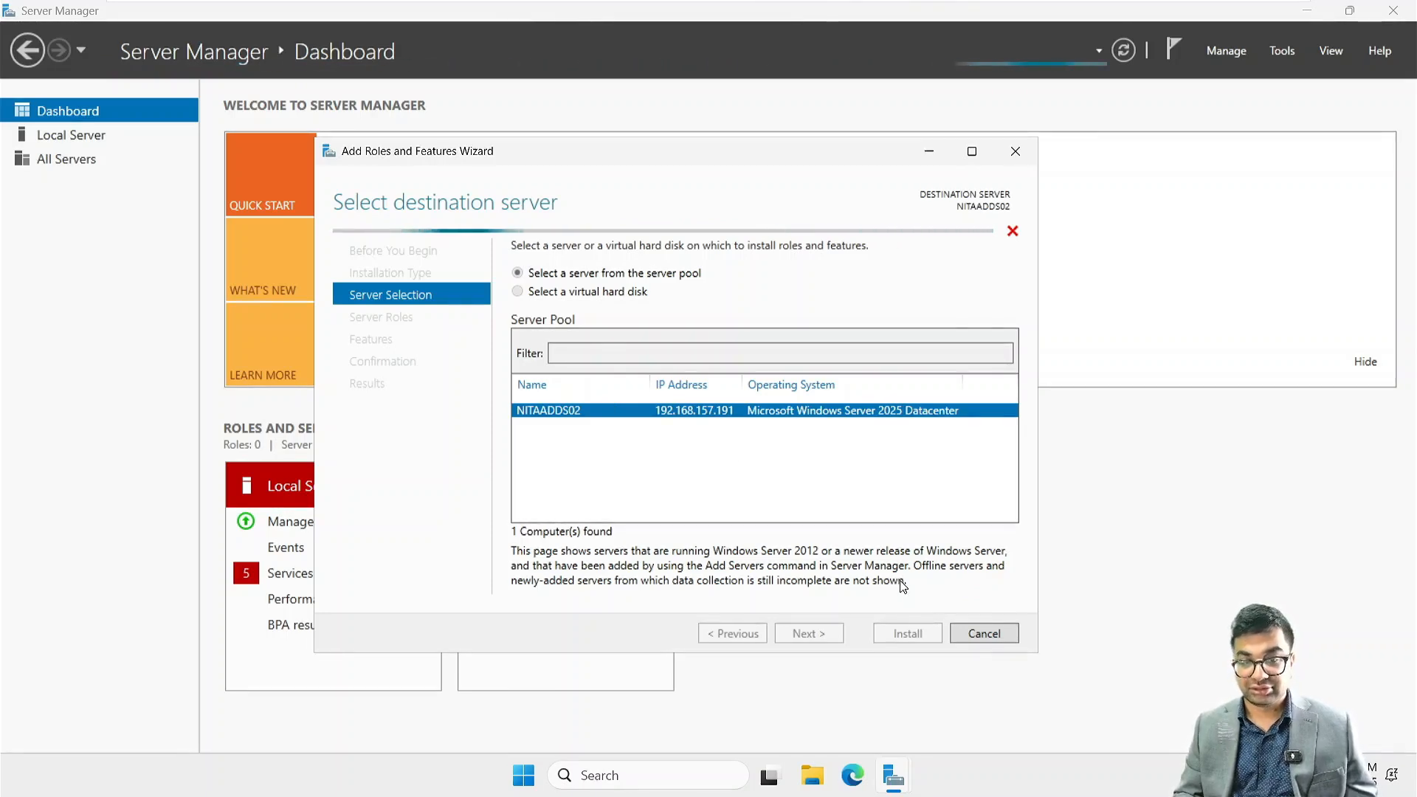
{"action": "left_click", "coordinate": [931, 159]}
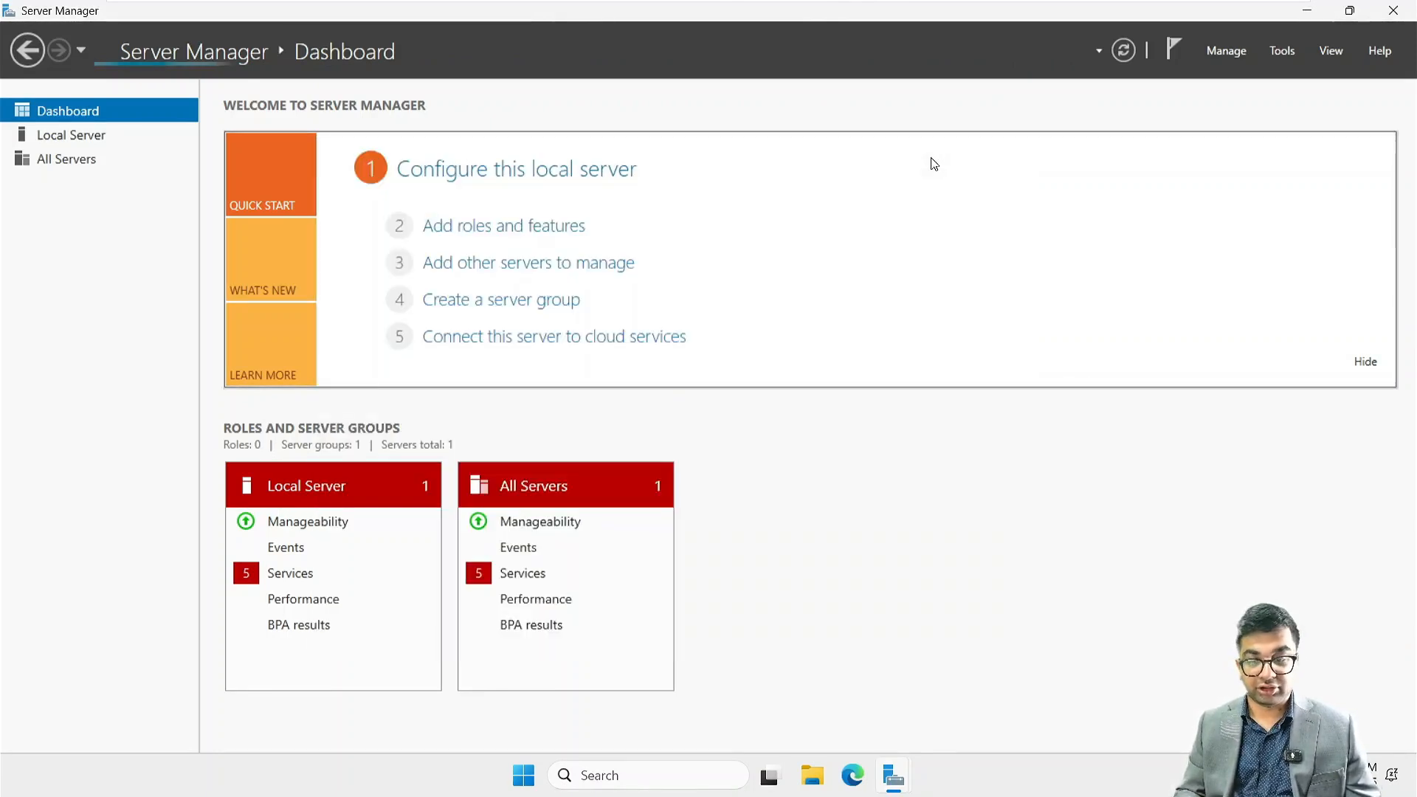
Open the Windows Defender Firewall with Advanced Security properties and set the Domain Profile's firewall state to Off
{"action": "left_click", "coordinate": [1282, 50]}
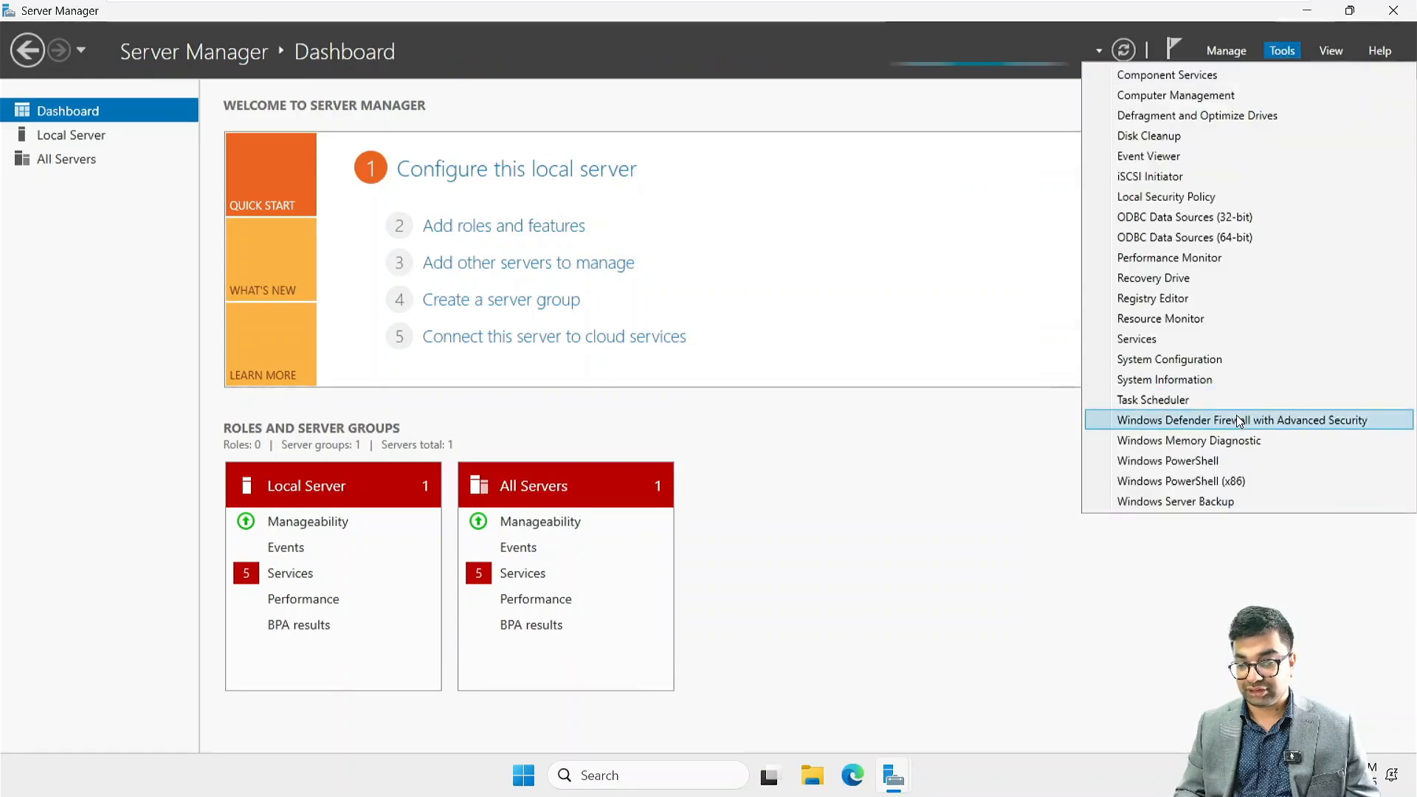
{"action": "left_click", "coordinate": [1283, 422]}
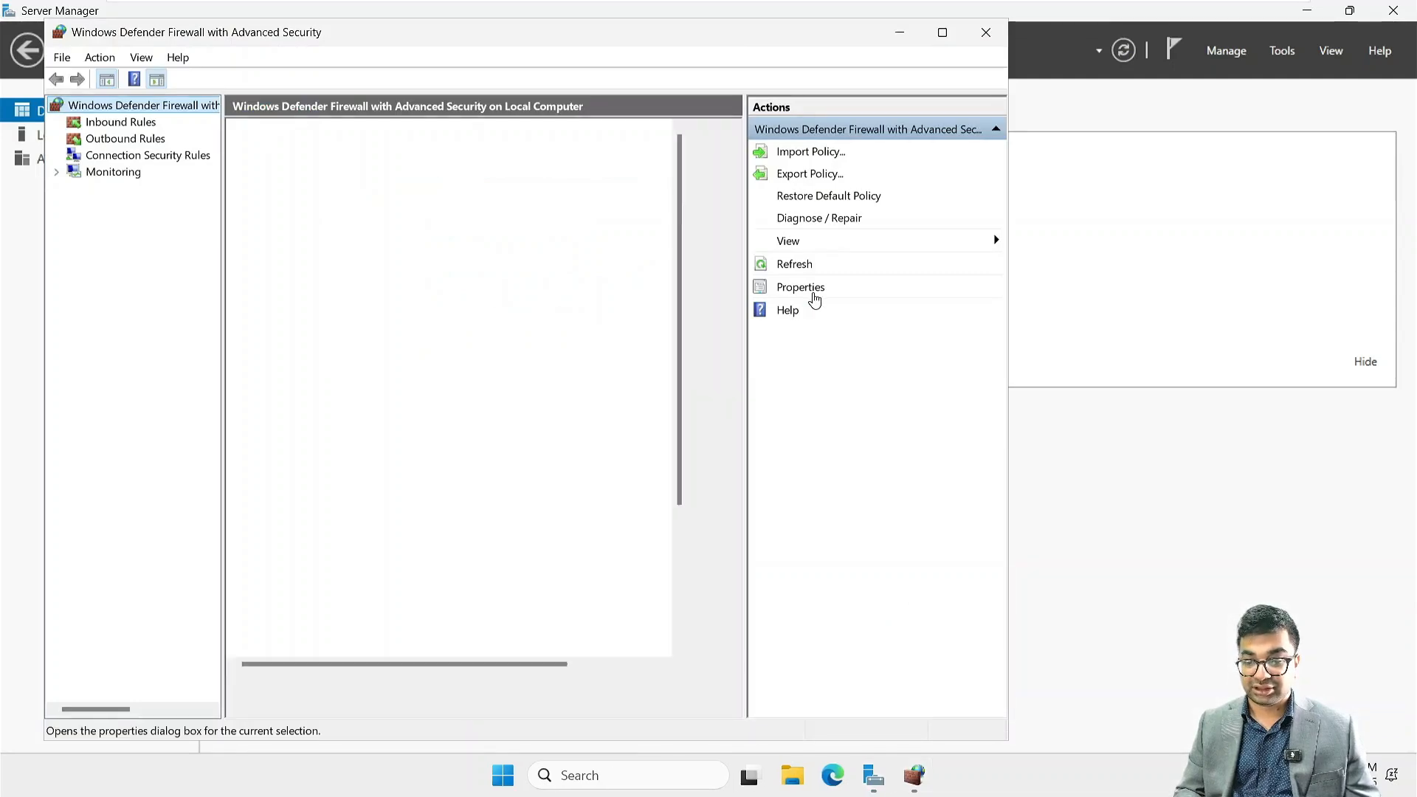
{"action": "left_click", "coordinate": [800, 292]}
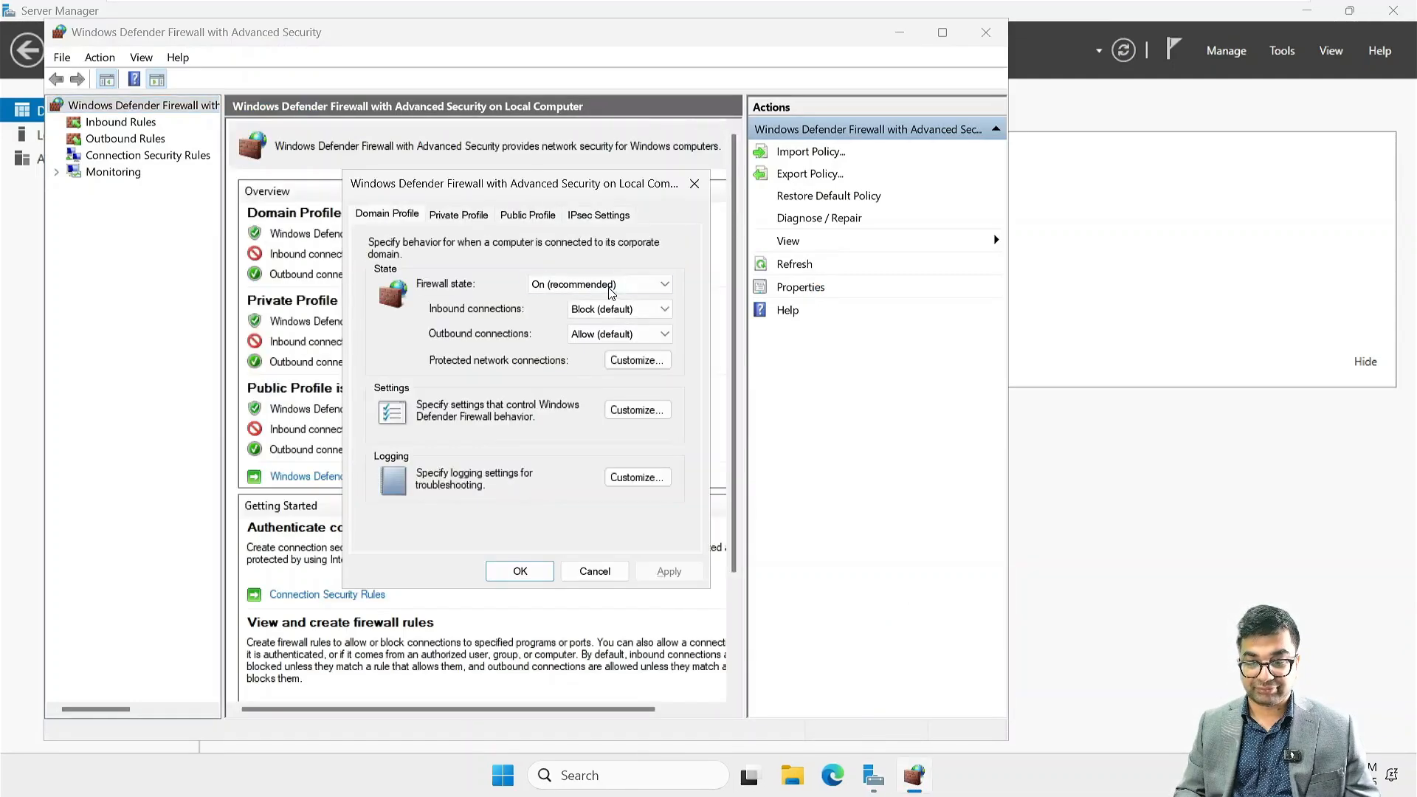
{"action": "left_click", "coordinate": [609, 287]}
{"action": "left_click", "coordinate": [559, 314]}
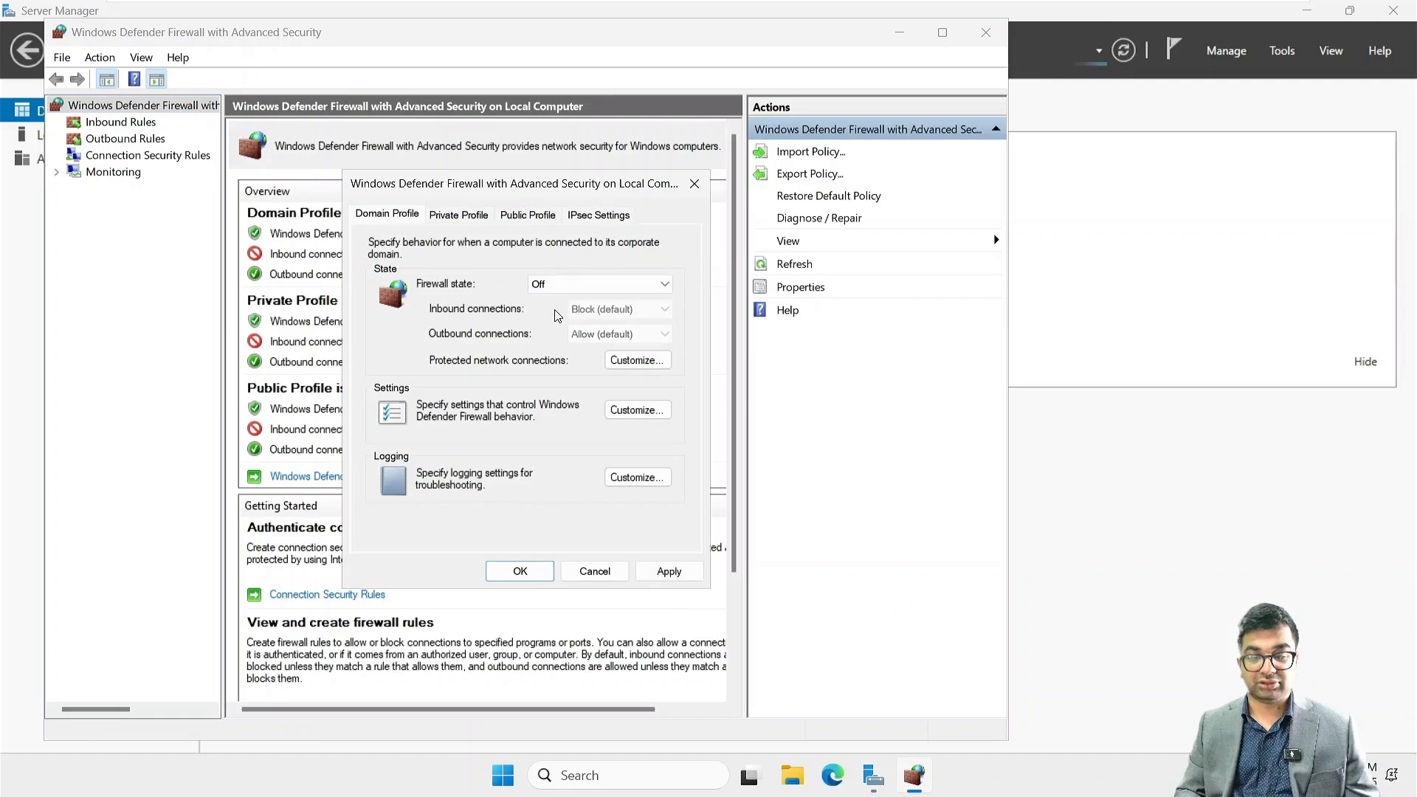
Set the firewall state to Off for the Private and Public Profiles, apply the changes and close the firewall console
{"action": "left_click", "coordinate": [476, 220]}
{"action": "left_click", "coordinate": [607, 285]}
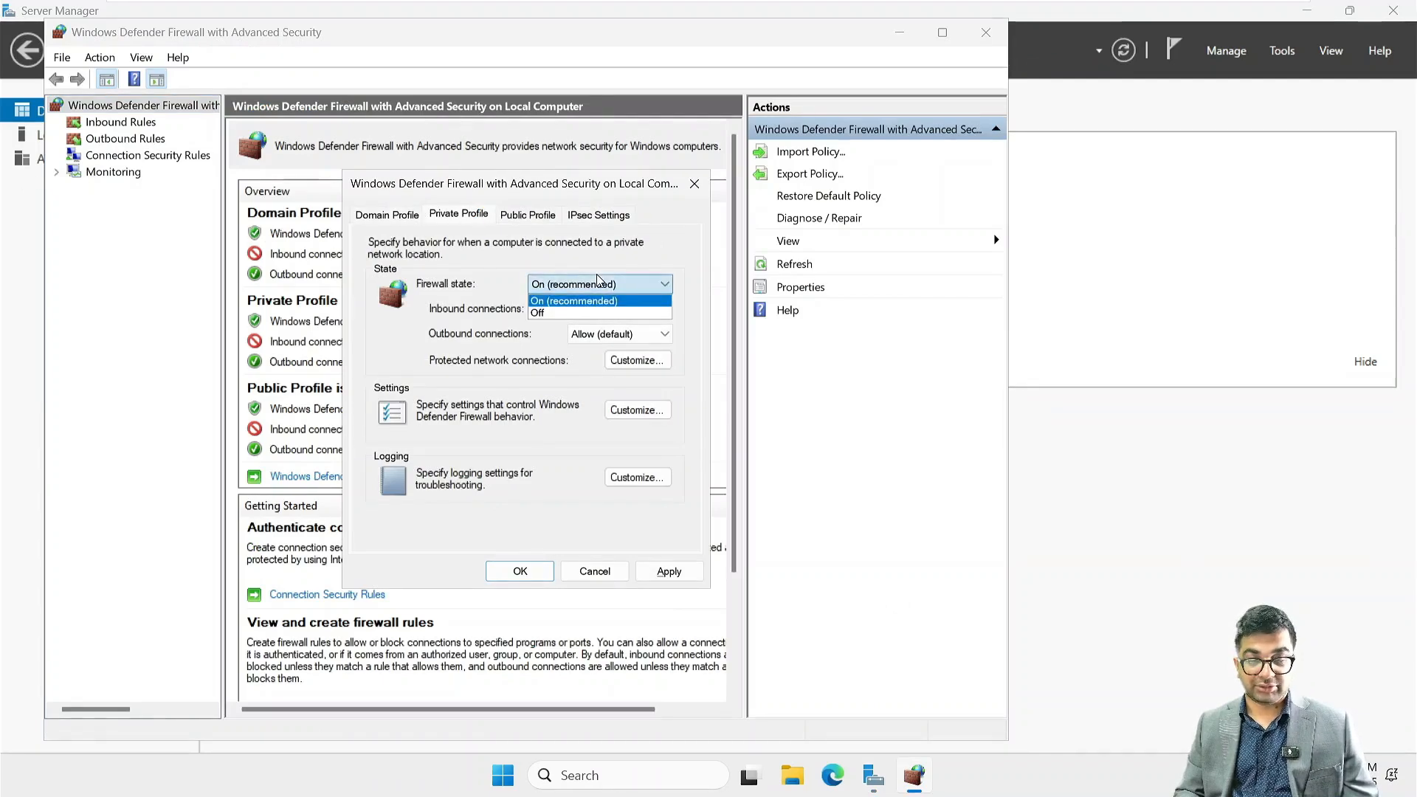
{"action": "left_click", "coordinate": [555, 315]}
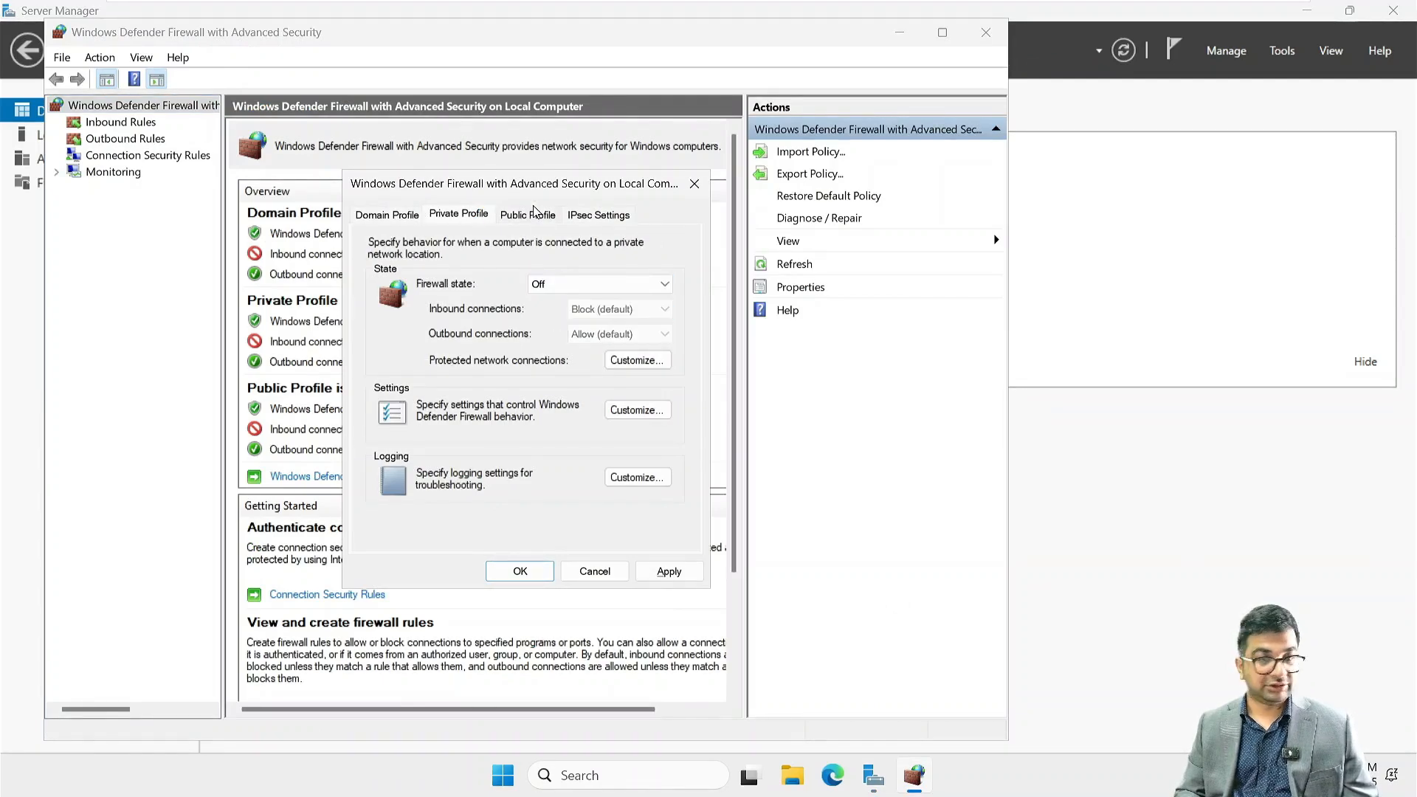
{"action": "left_click", "coordinate": [536, 212]}
{"action": "left_click", "coordinate": [570, 289]}
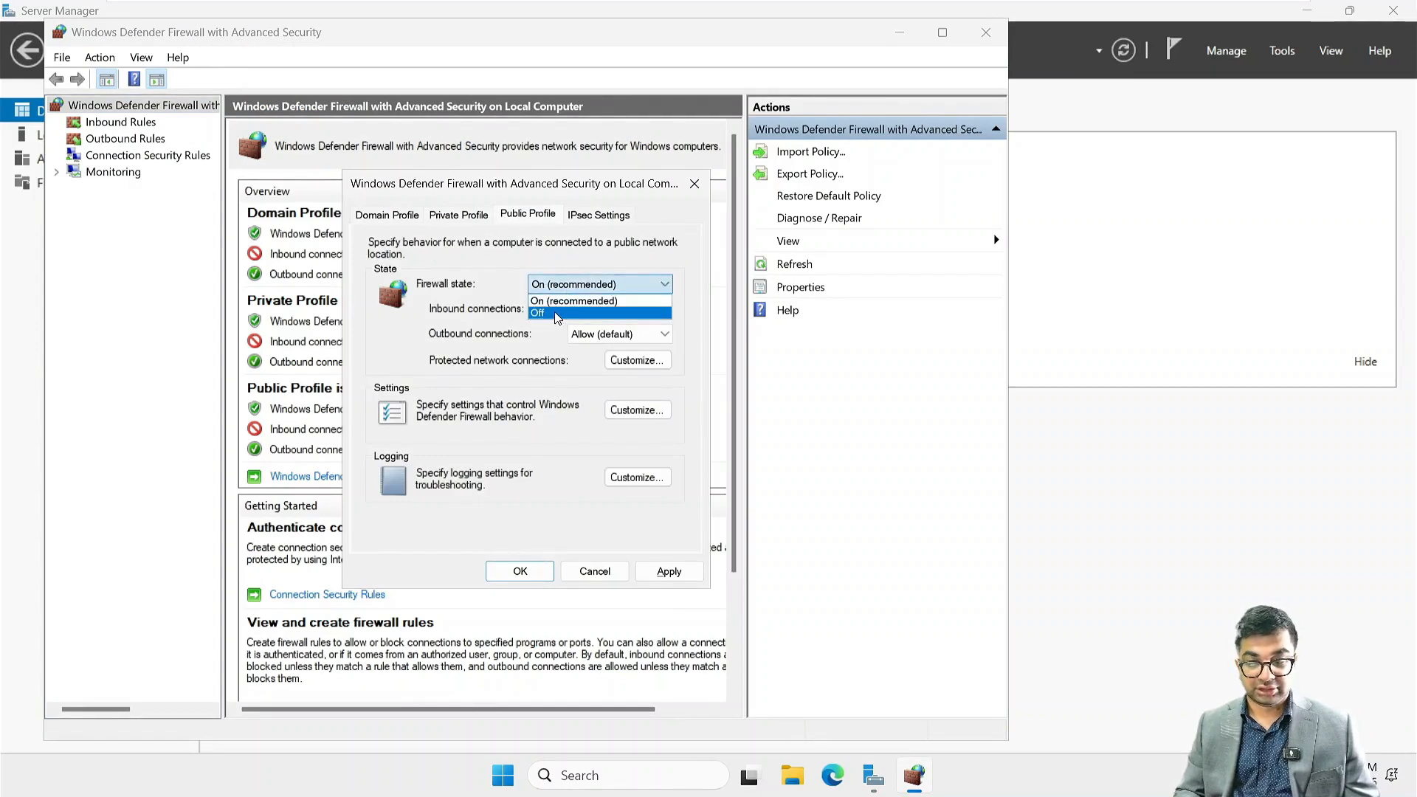
{"action": "left_click", "coordinate": [555, 318]}
{"action": "left_click", "coordinate": [668, 572]}
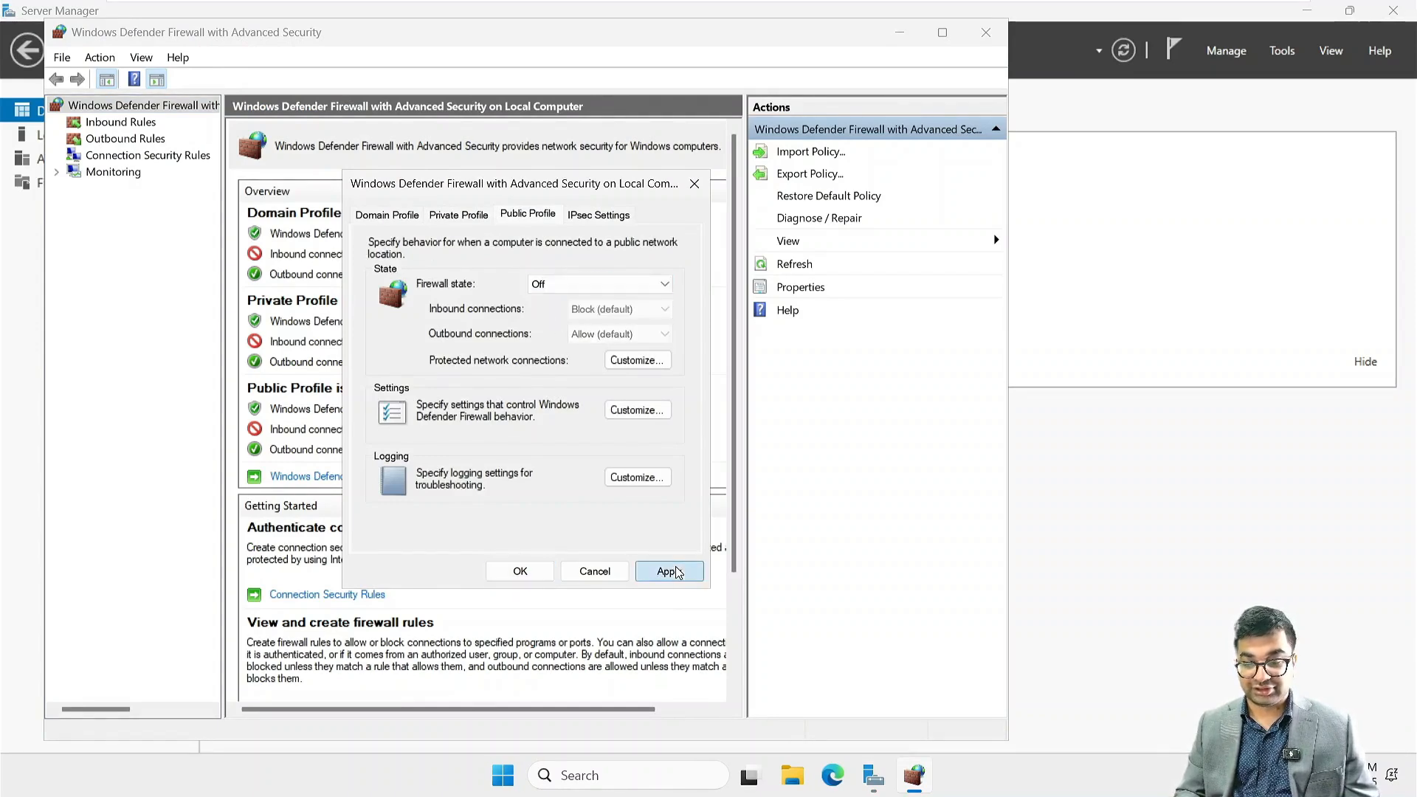
{"action": "left_click", "coordinate": [526, 573]}
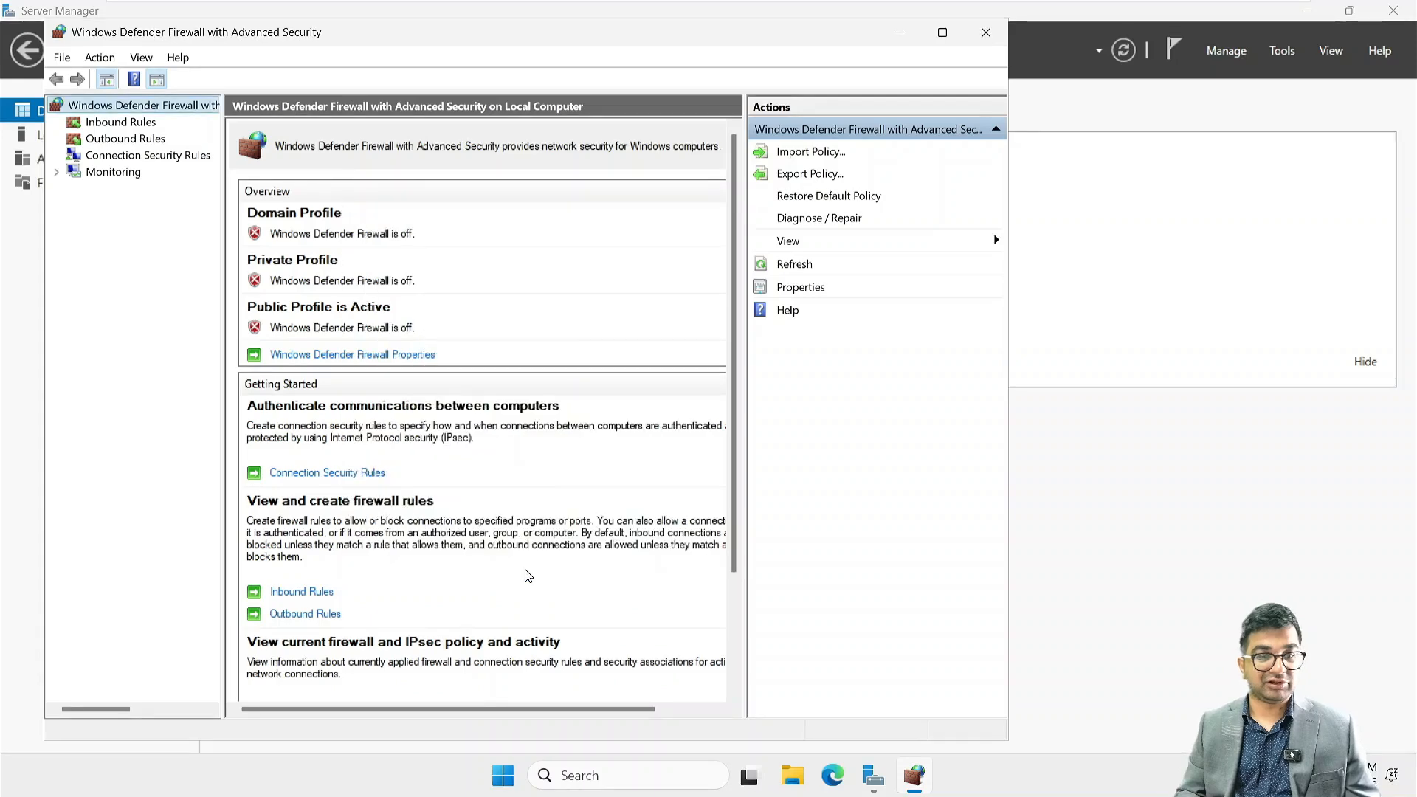
{"action": "left_click", "coordinate": [986, 32]}
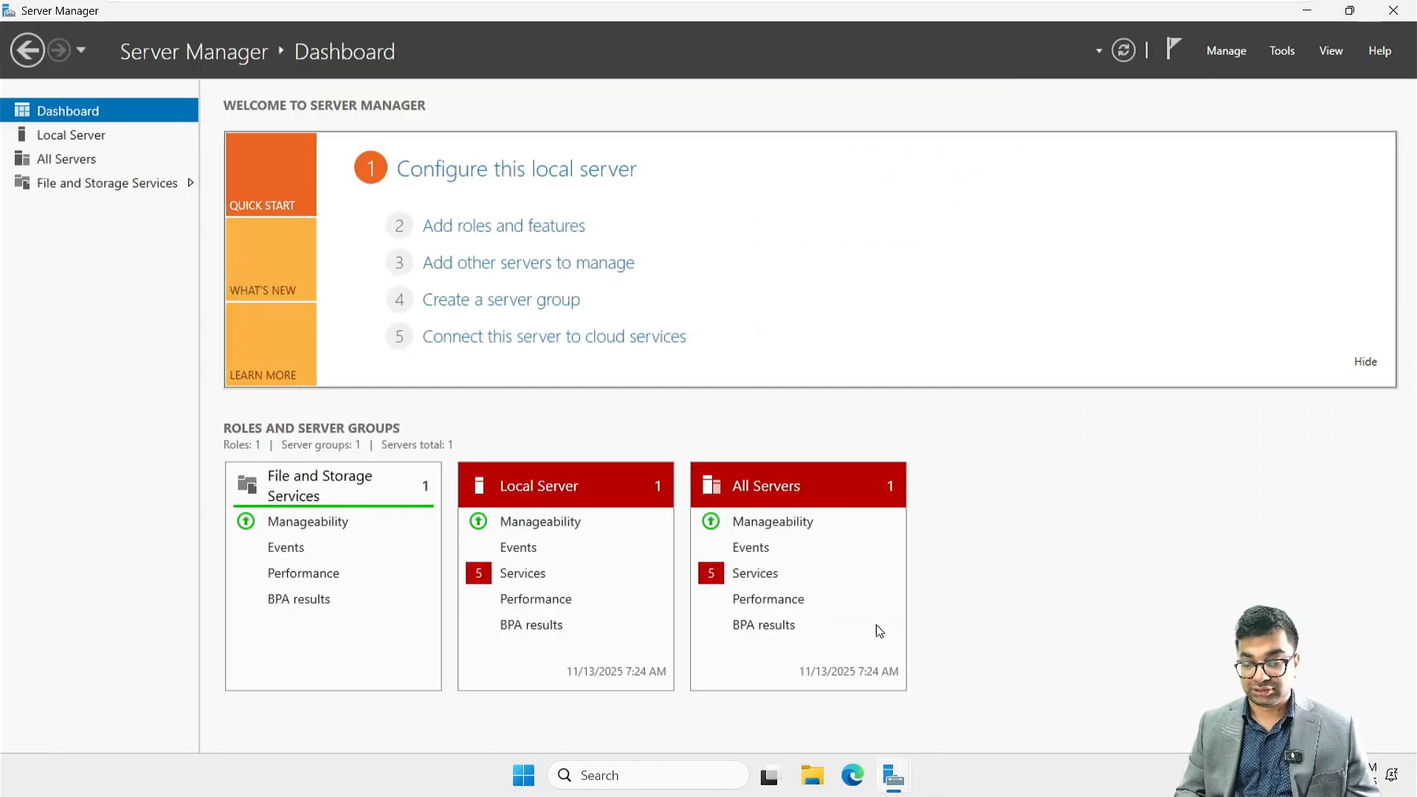
Return to the Add Roles and Features Wizard and select the Active Directory Domain Services role with its required features and management tools
{"action": "mouse_move", "coordinate": [914, 776]}
{"action": "left_click", "coordinate": [989, 683]}
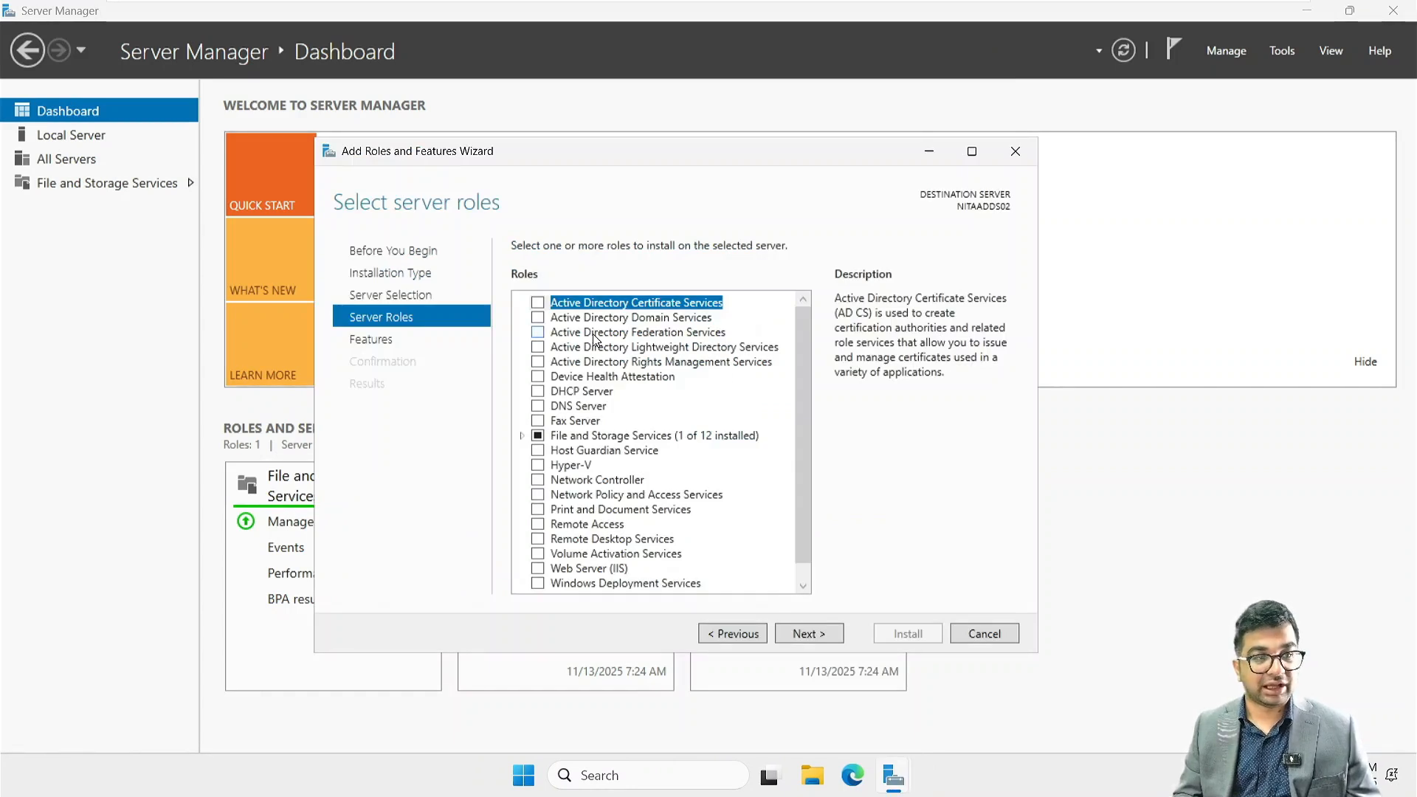
{"action": "left_click", "coordinate": [538, 318]}
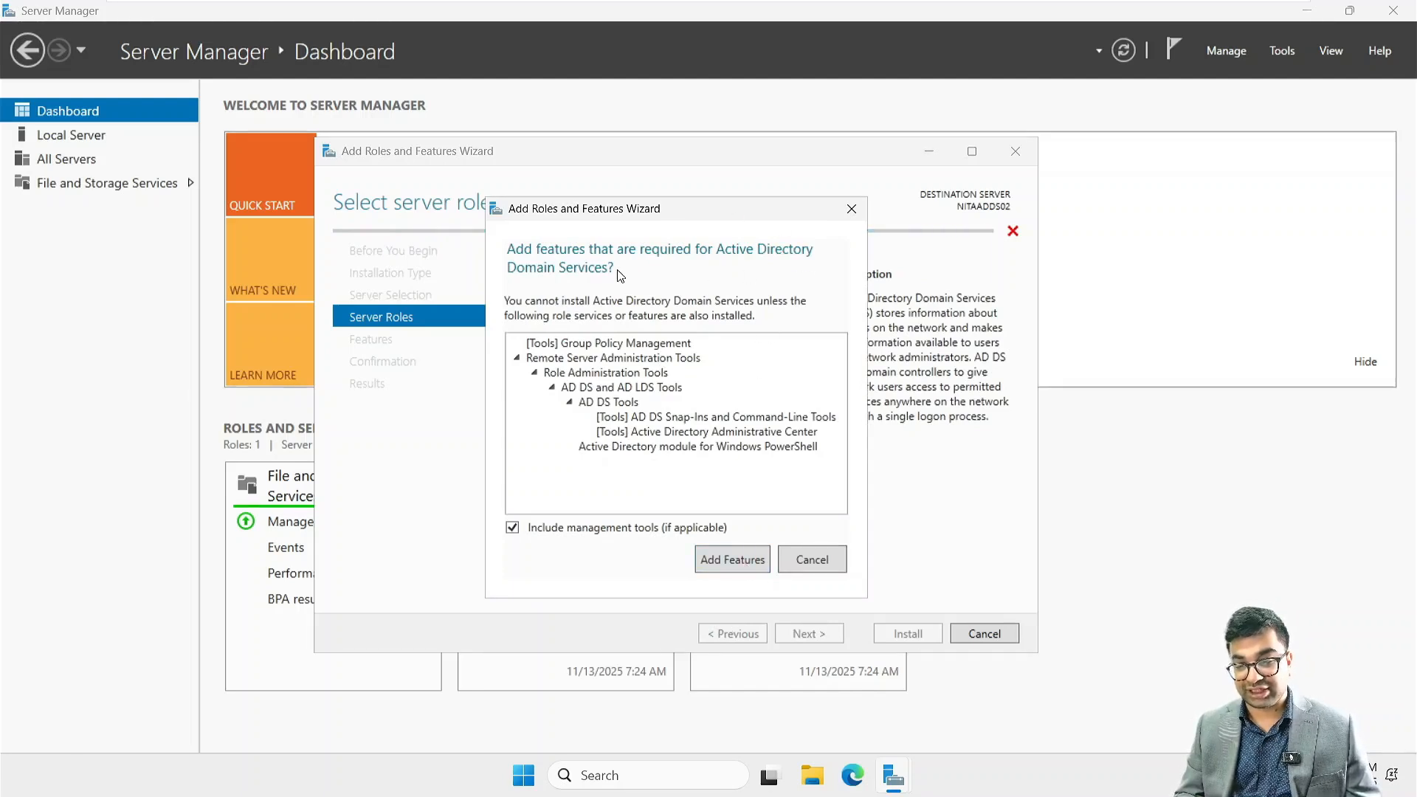
{"action": "left_click", "coordinate": [731, 561]}
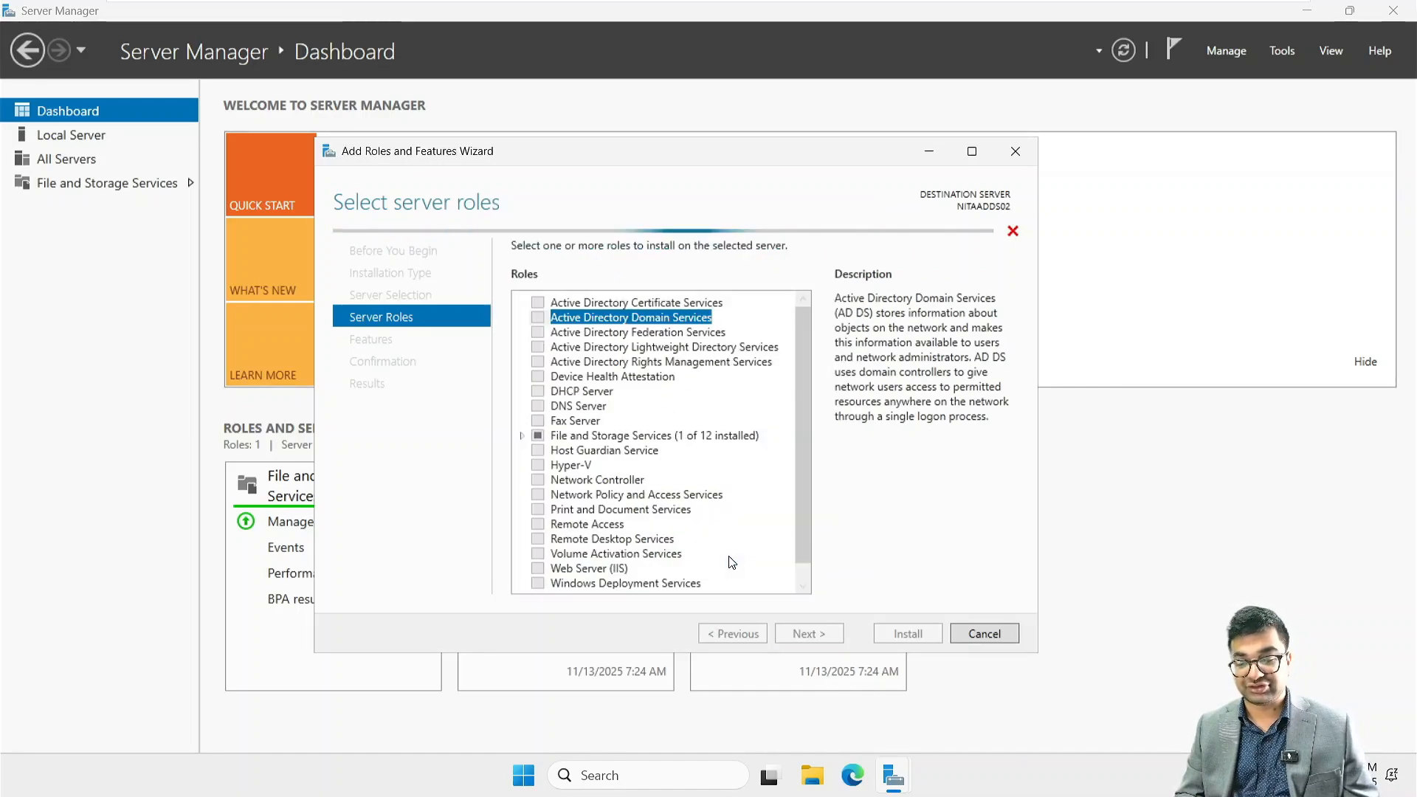
Keep the default features, install Active Directory Domain Services on NITAADDS02 and close the wizard
{"action": "left_click", "coordinate": [823, 635]}
{"action": "left_click", "coordinate": [823, 635]}
{"action": "left_click", "coordinate": [822, 631]}
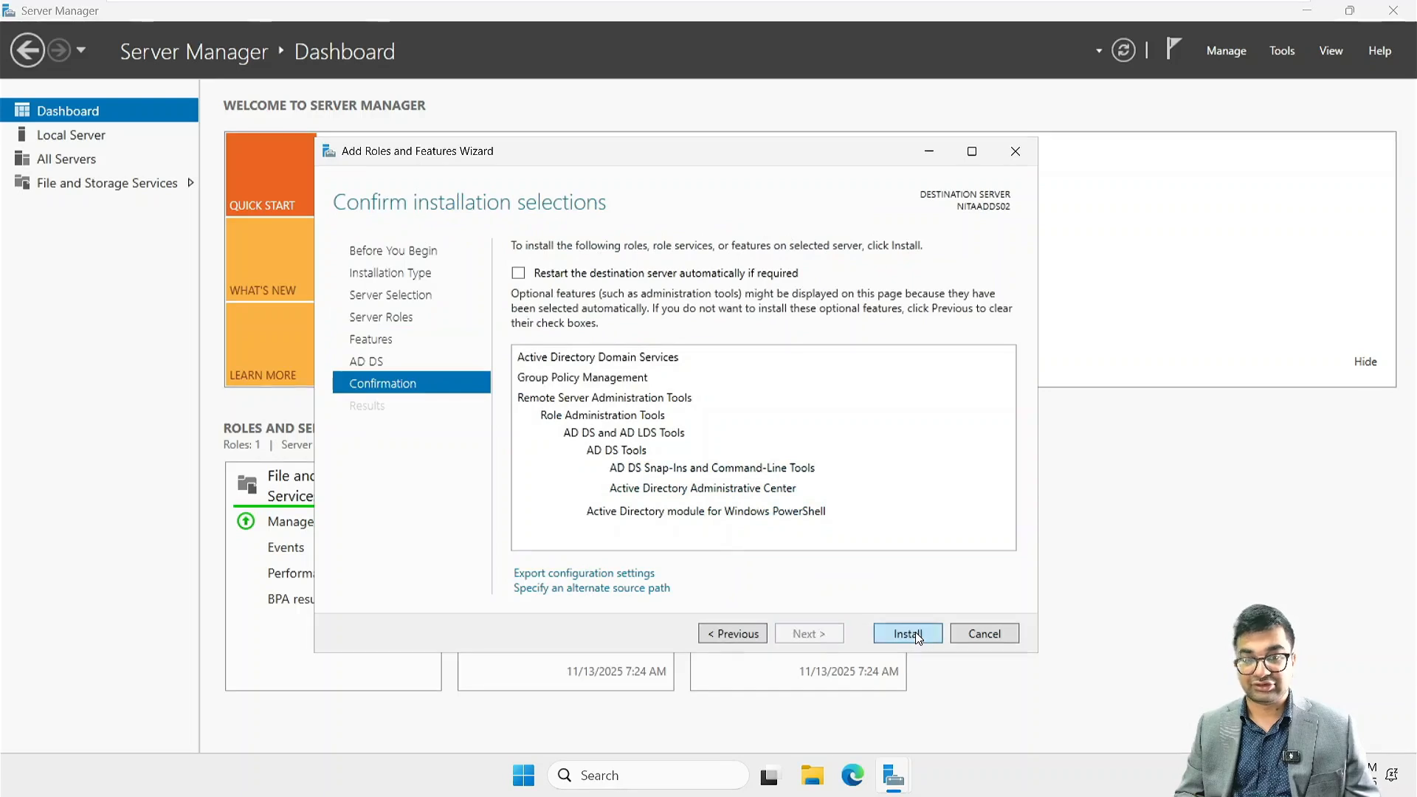
{"action": "left_click", "coordinate": [915, 632]}
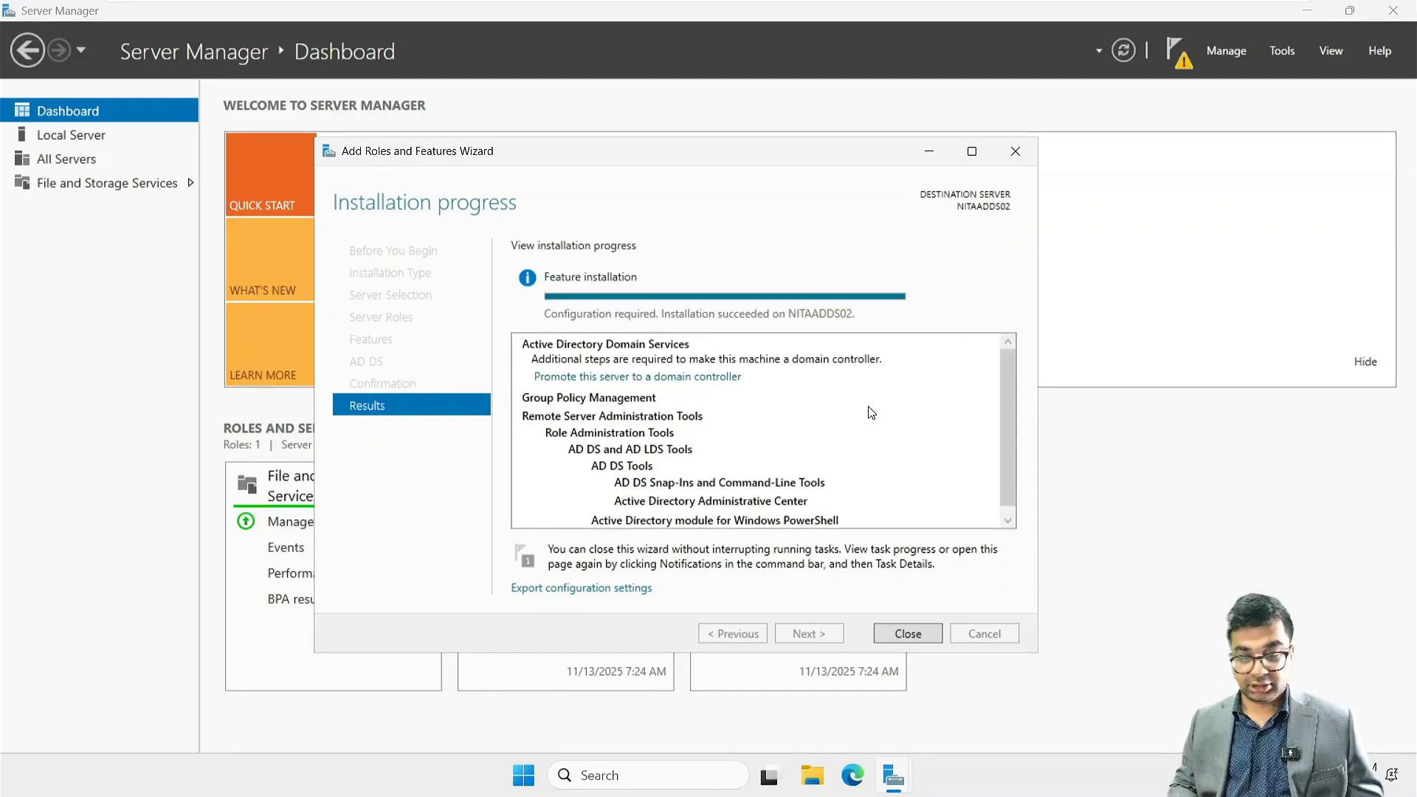
{"action": "left_click", "coordinate": [903, 636]}
Start promoting the server to a domain controller and add a new forest with the root domain name NetsoftAcademy.com
{"action": "left_click", "coordinate": [1180, 64]}
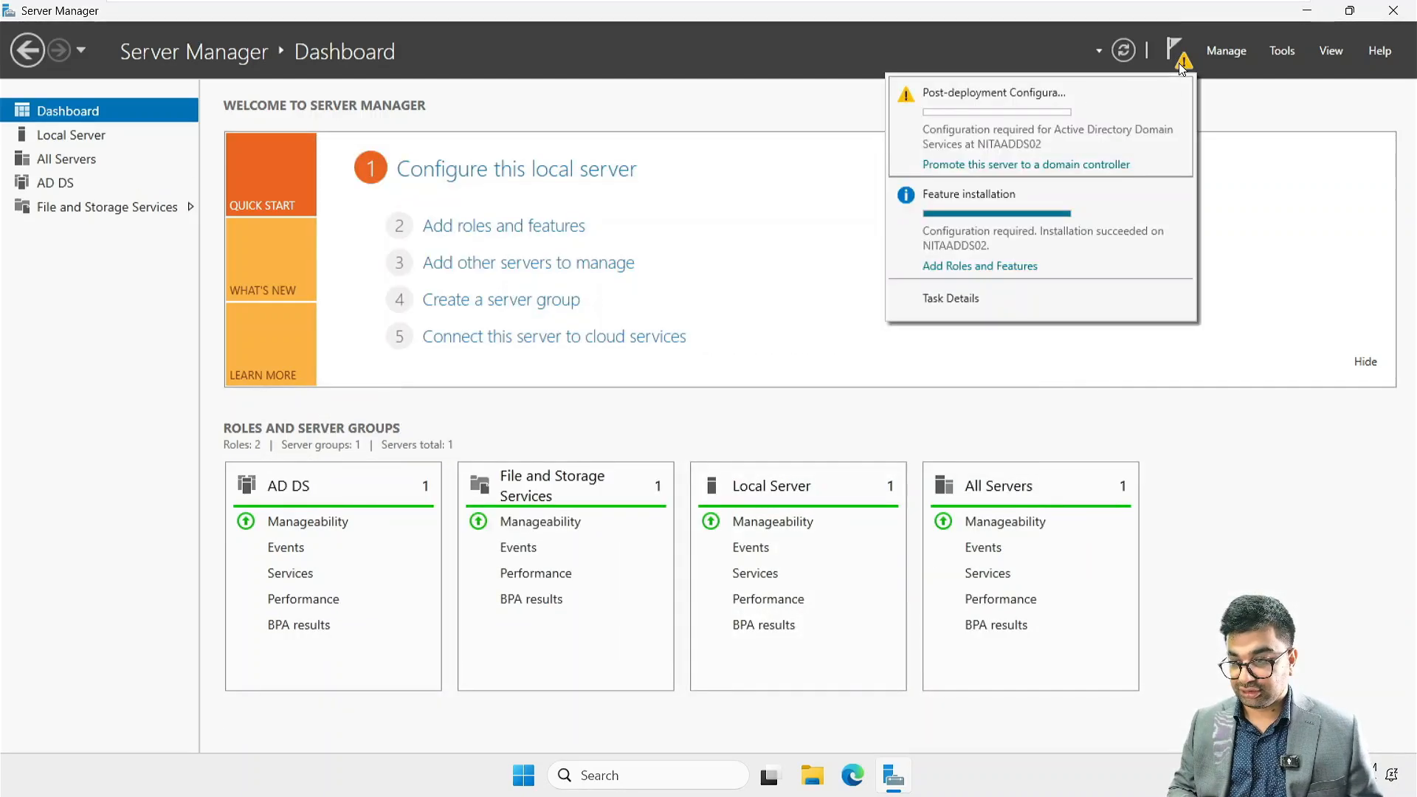
{"action": "left_click", "coordinate": [1015, 165]}
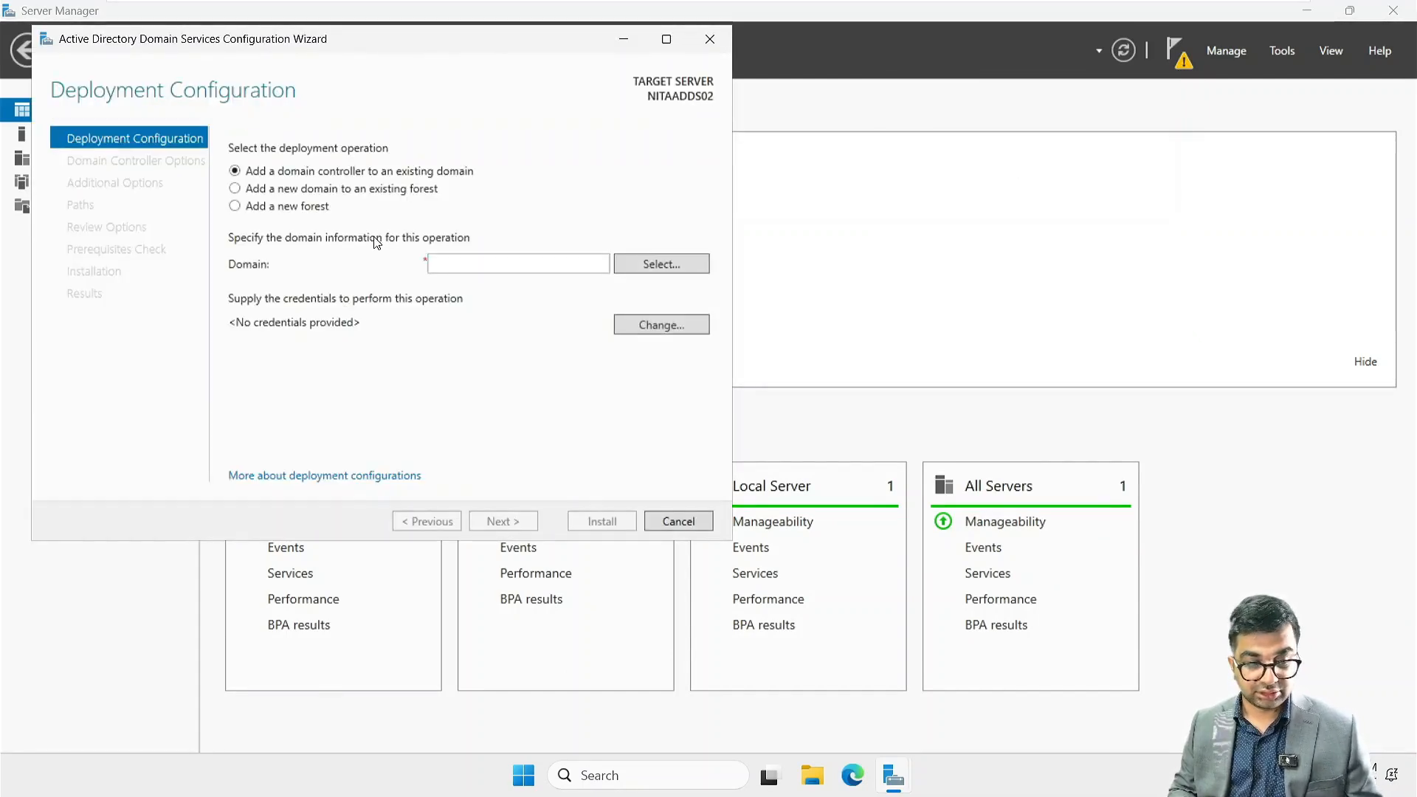
{"action": "left_click", "coordinate": [235, 208]}
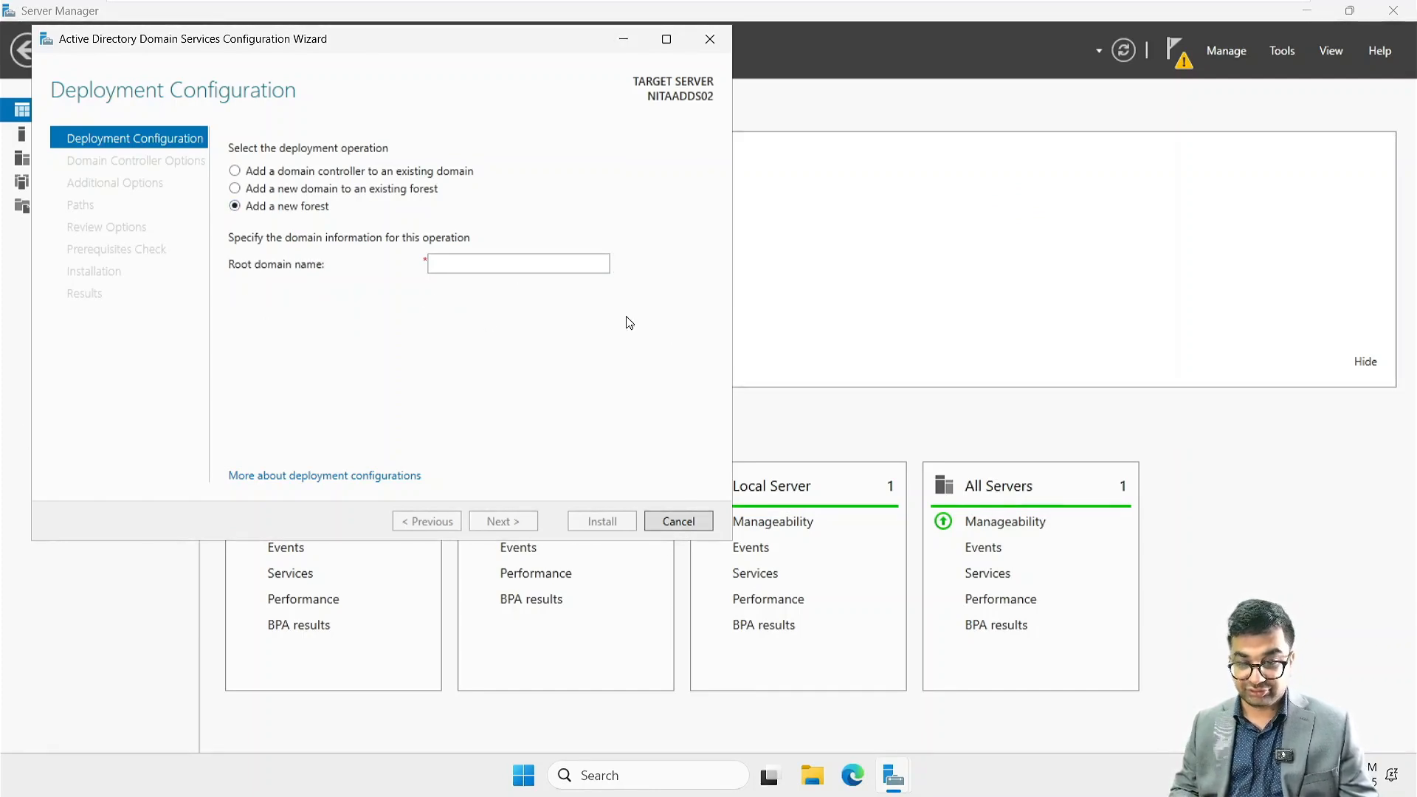
{"action": "left_click", "coordinate": [445, 264]}
{"action": "type", "text": "Ne"}
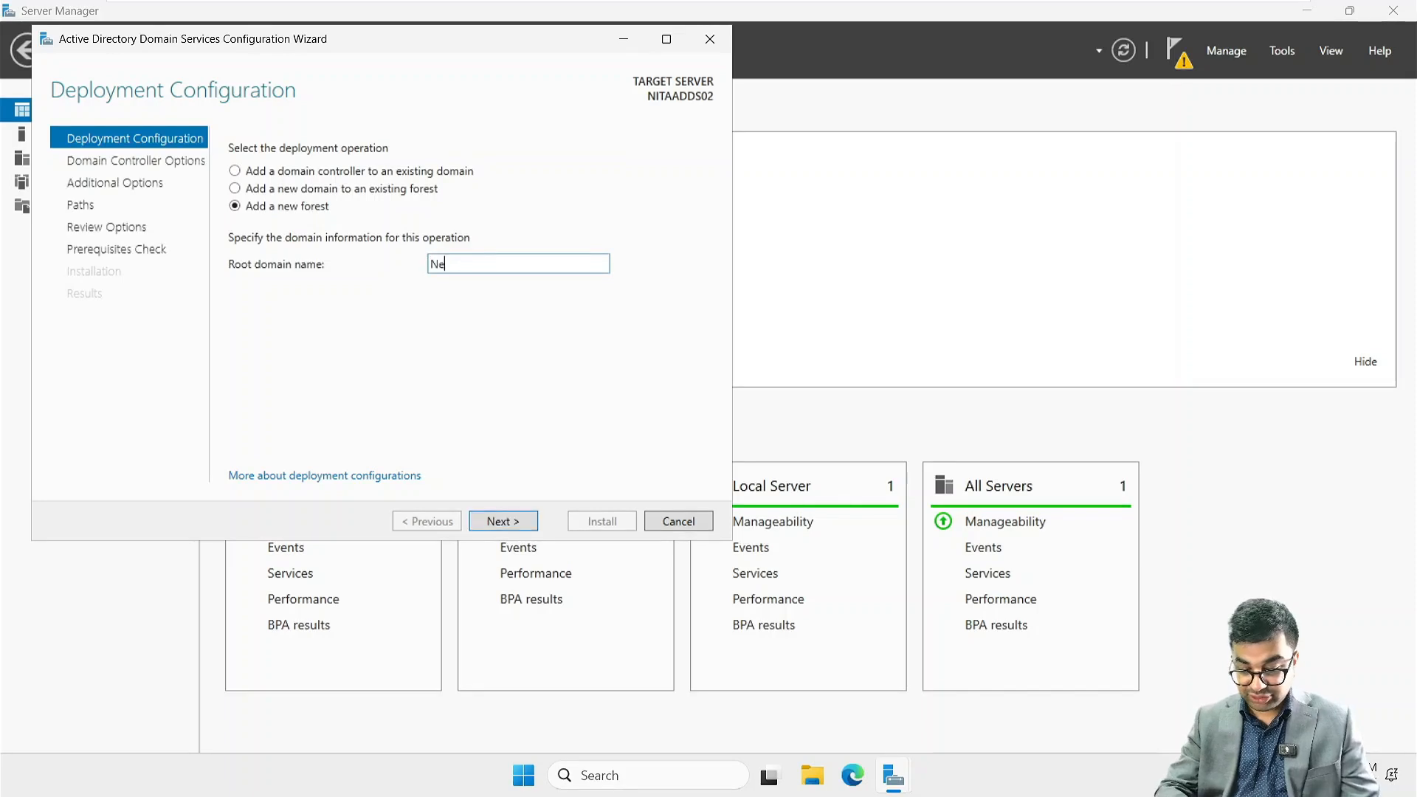
{"action": "type", "text": "tsoftAc"}
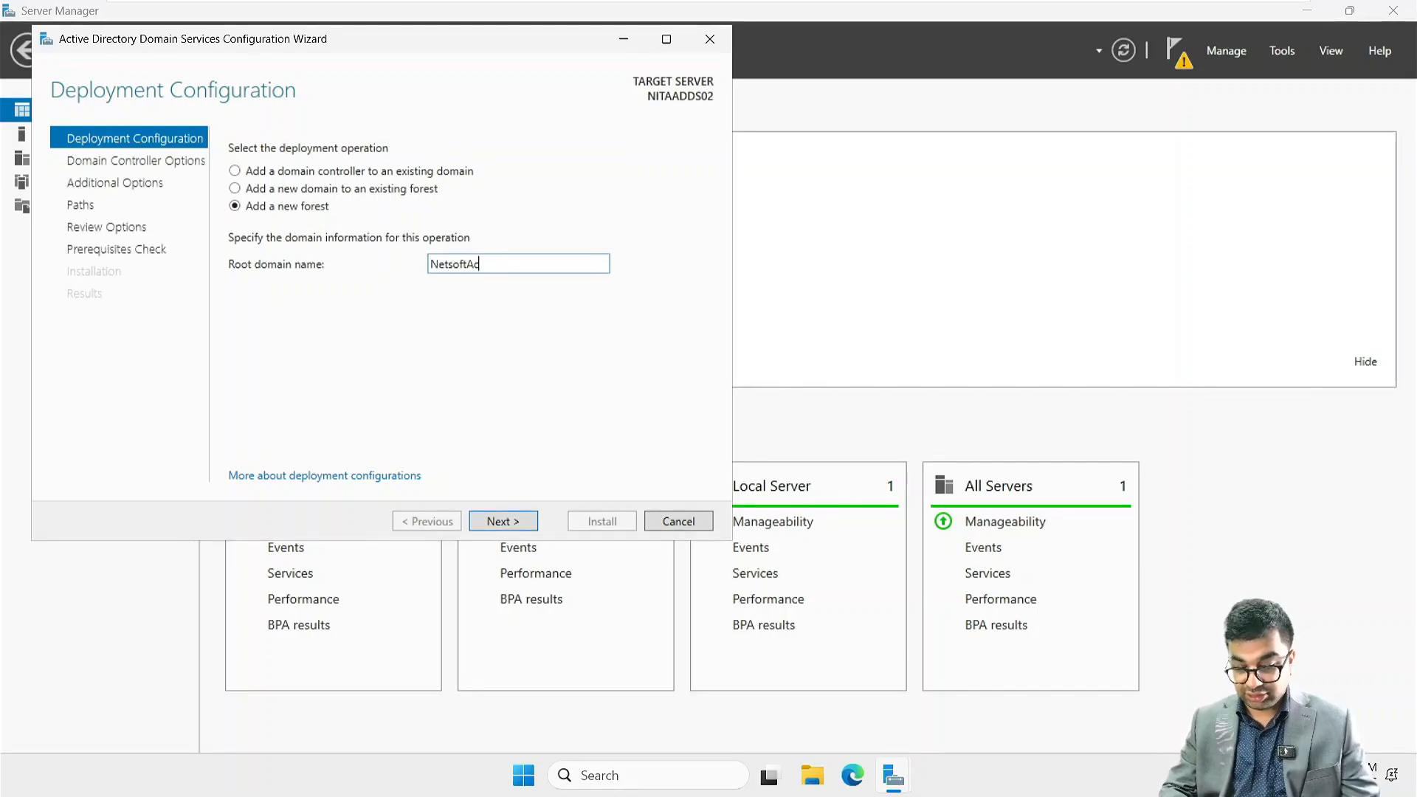
{"action": "type", "text": "ademy.com"}
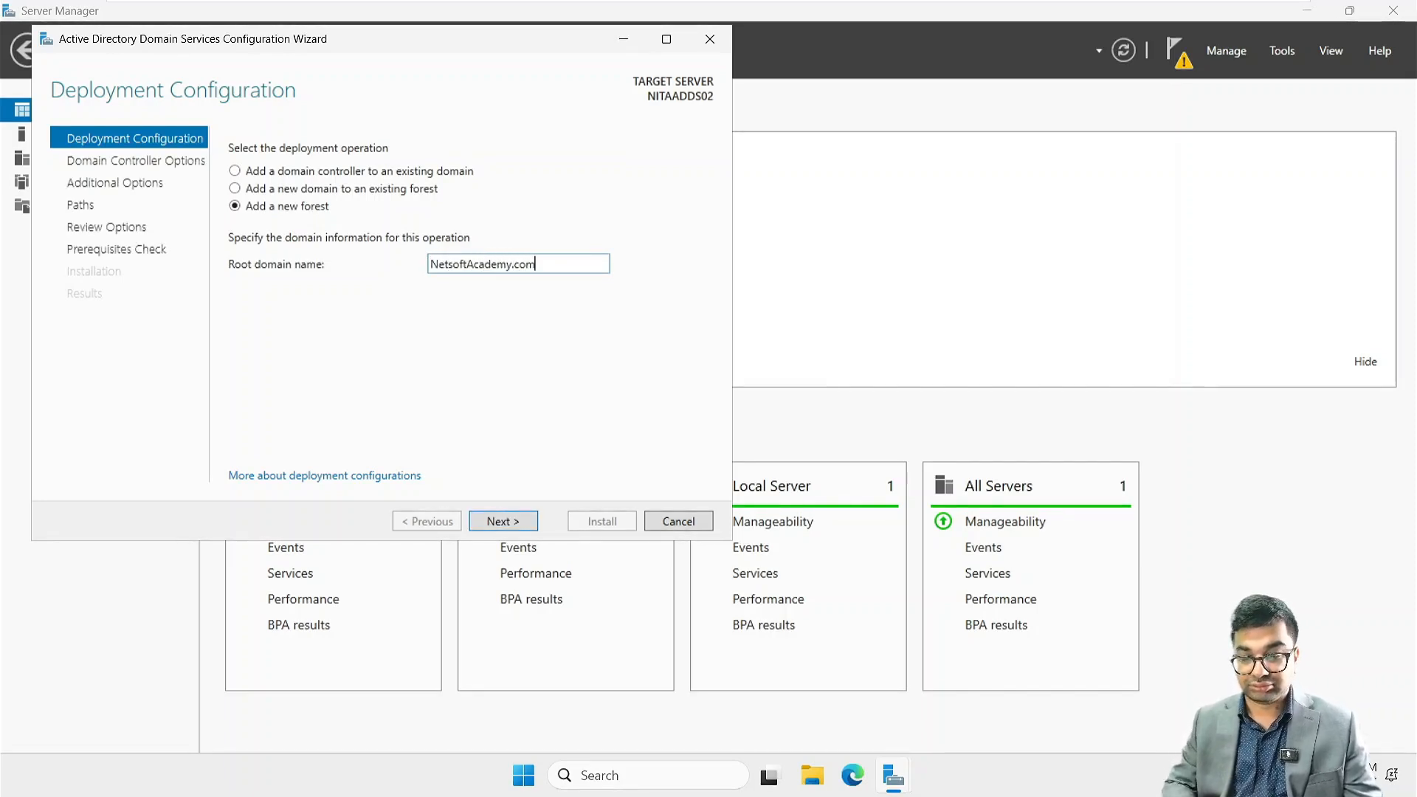
{"action": "left_click", "coordinate": [500, 522]}
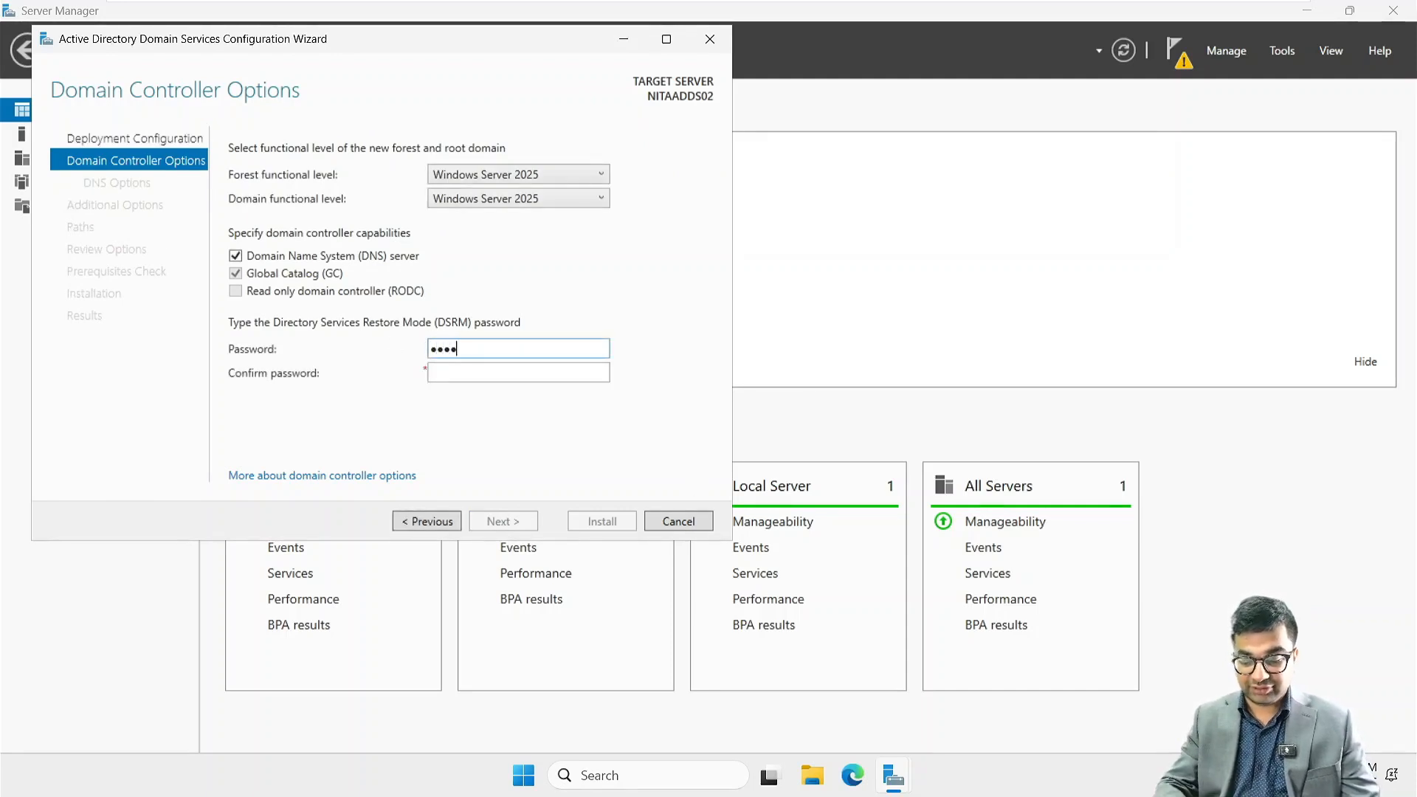
Enter and confirm the Directory Services Restore Mode (DSRM) password and continue with the default domain controller options
{"action": "type", "text": "••••••••"}
{"action": "key", "text": "Tab"}
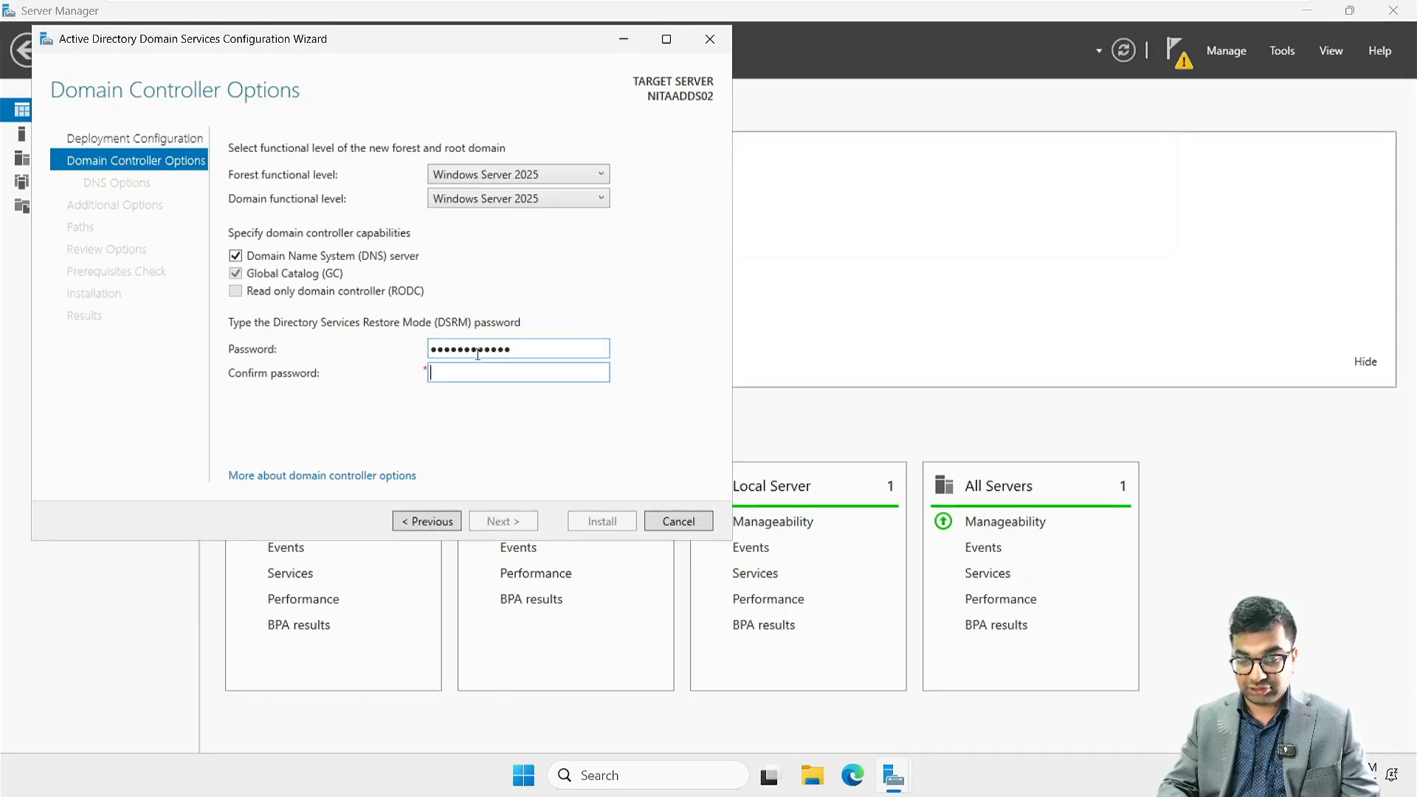
{"action": "type", "text": "•••••••••"}
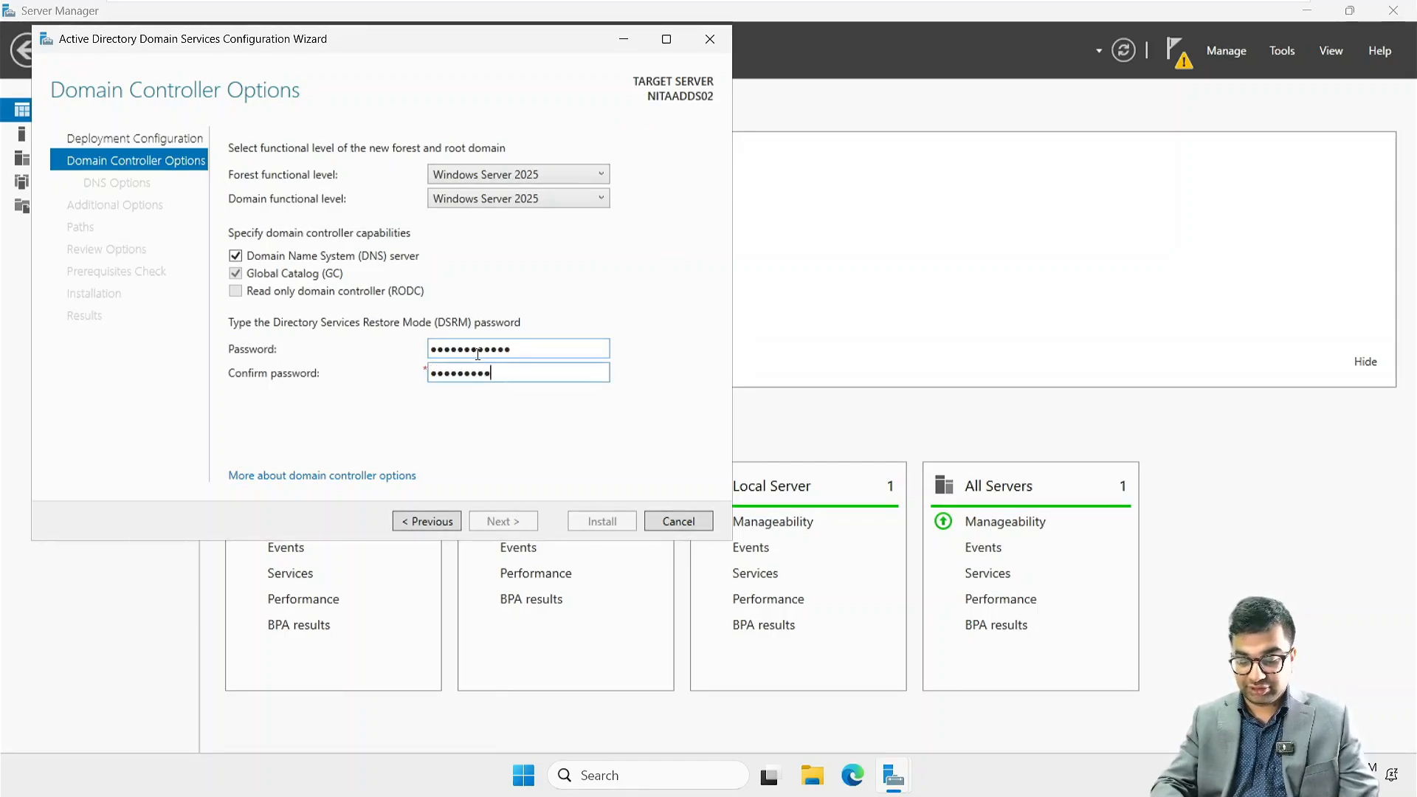
{"action": "type", "text": "•••"}
{"action": "key", "text": "Return"}
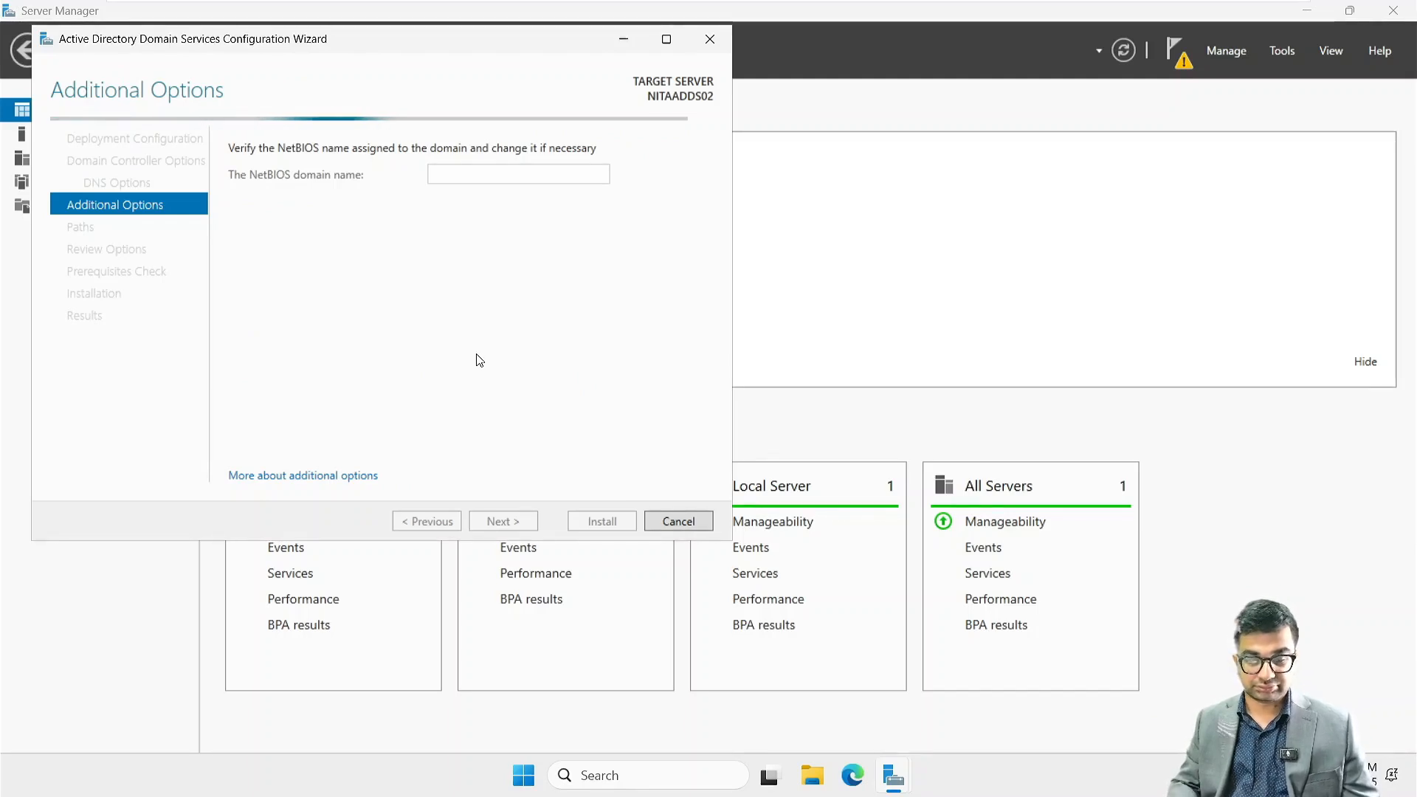
Accept the default NetBIOS name, AD DS paths and reviewed options, and start the domain controller installation
{"action": "left_click", "coordinate": [503, 521]}
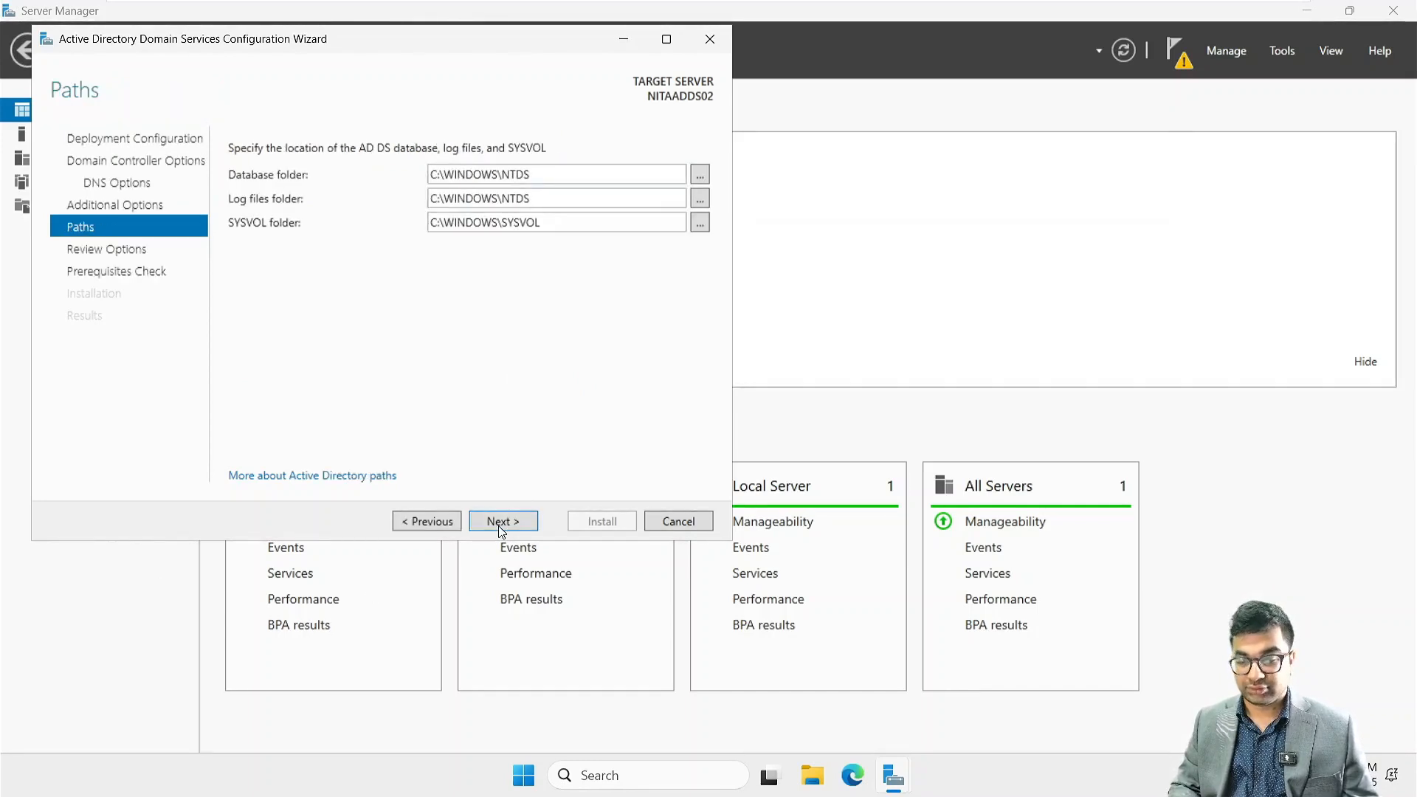
{"action": "left_click", "coordinate": [499, 527]}
{"action": "left_click", "coordinate": [499, 527]}
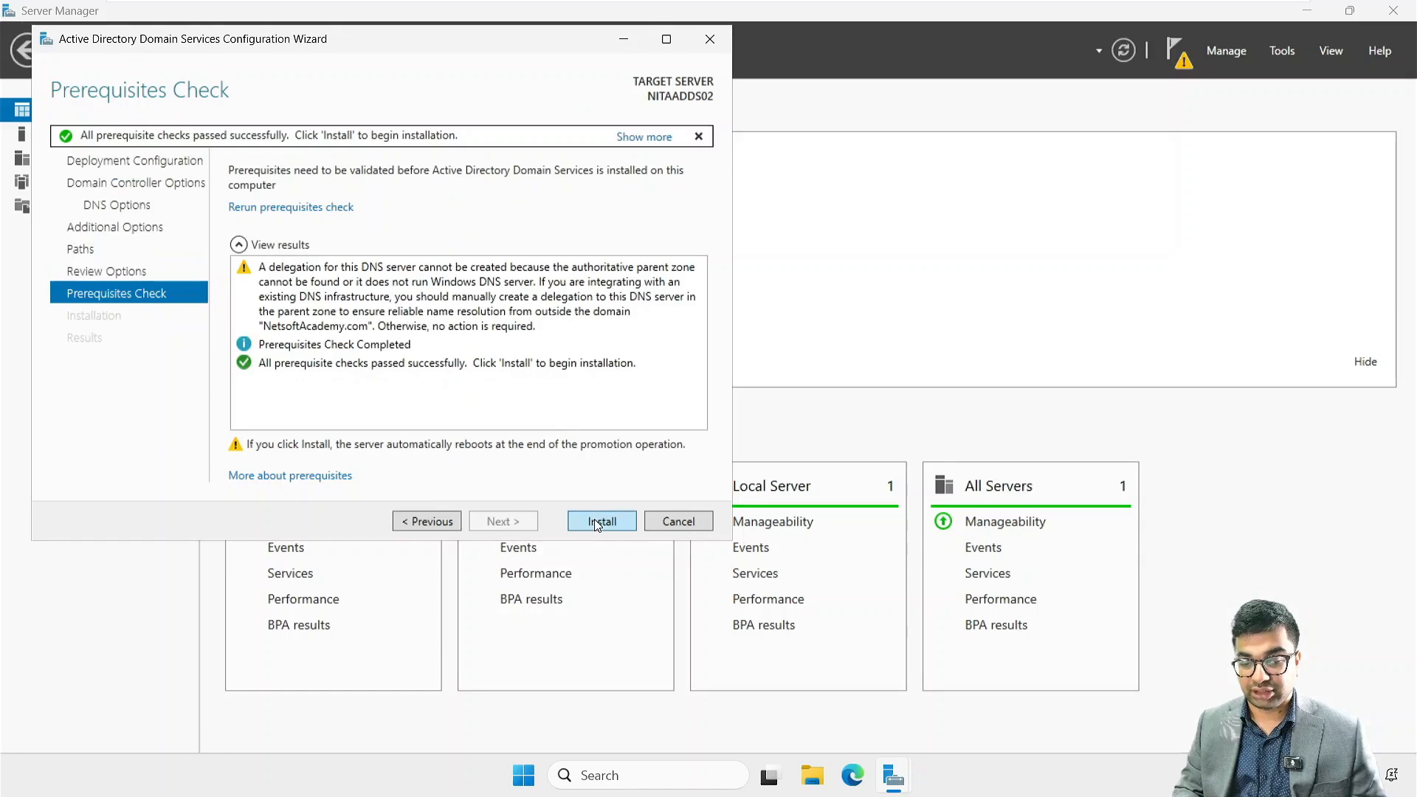
{"action": "left_click", "coordinate": [597, 521]}
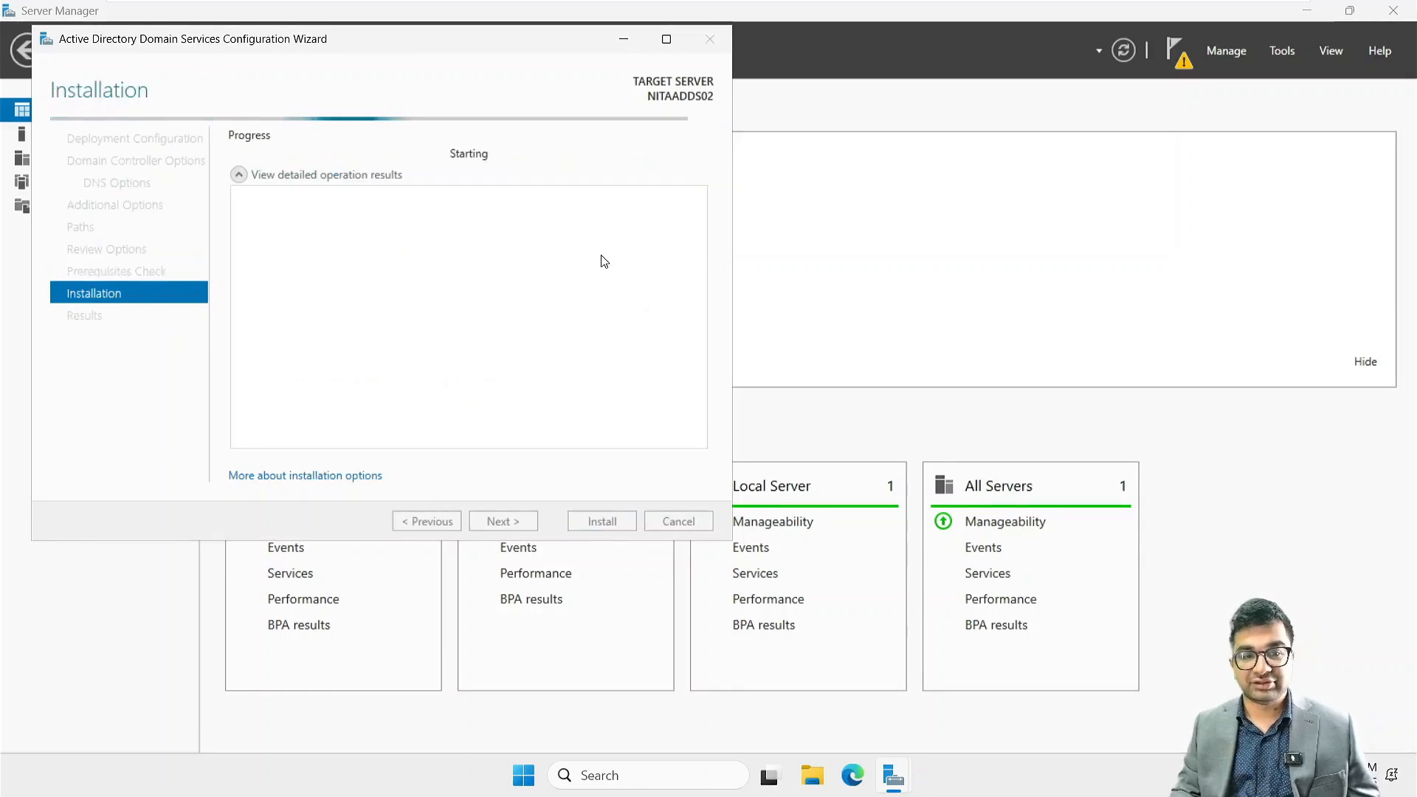